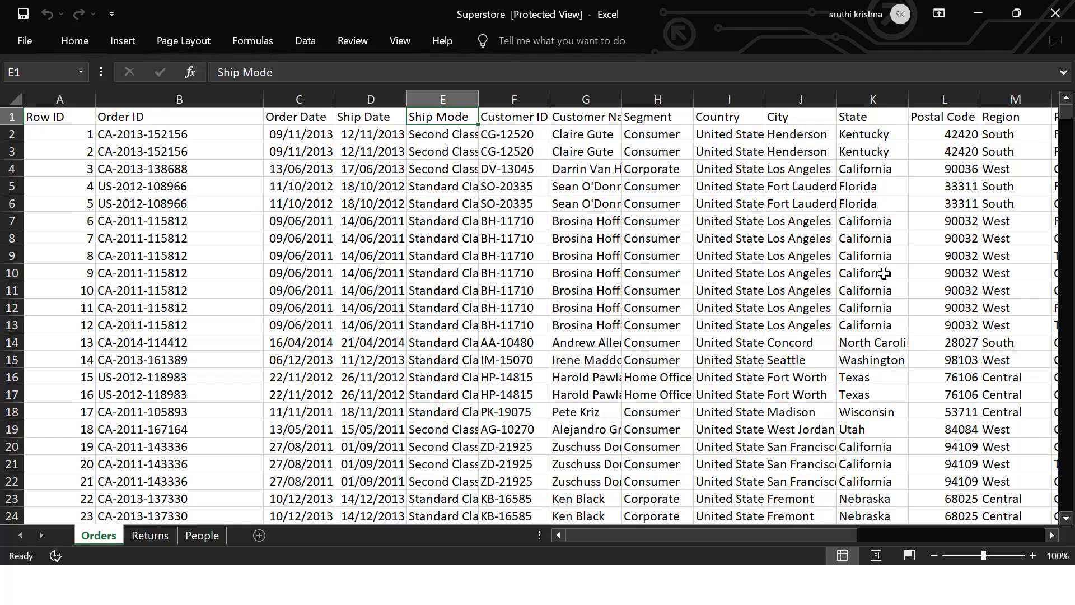
Leave the PowerPoint slide show and launch Tableau Public 2025.1
key(alt+Tab)
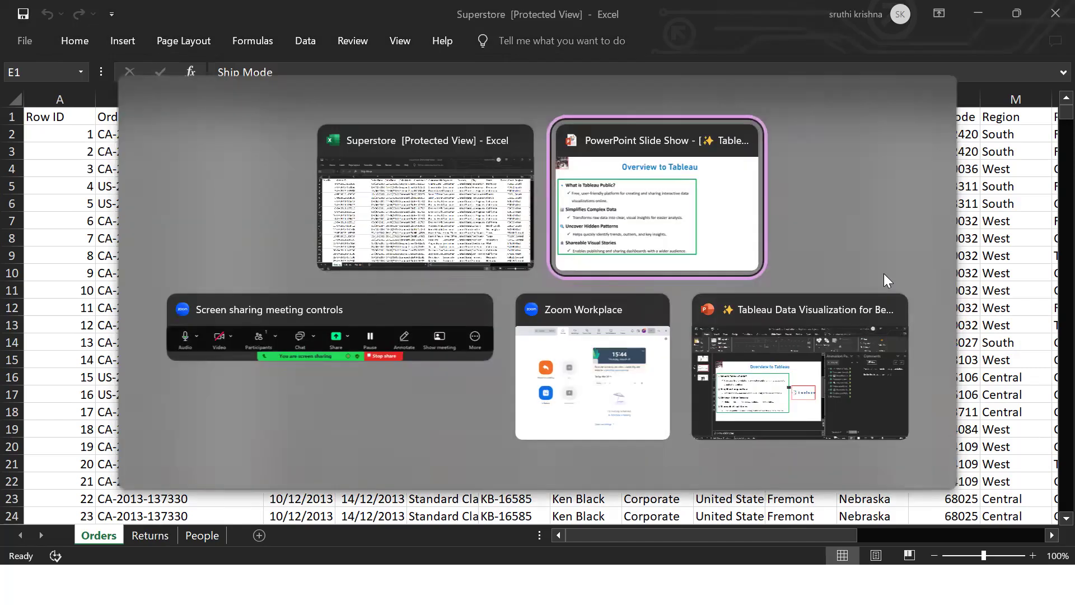
key(Escape)
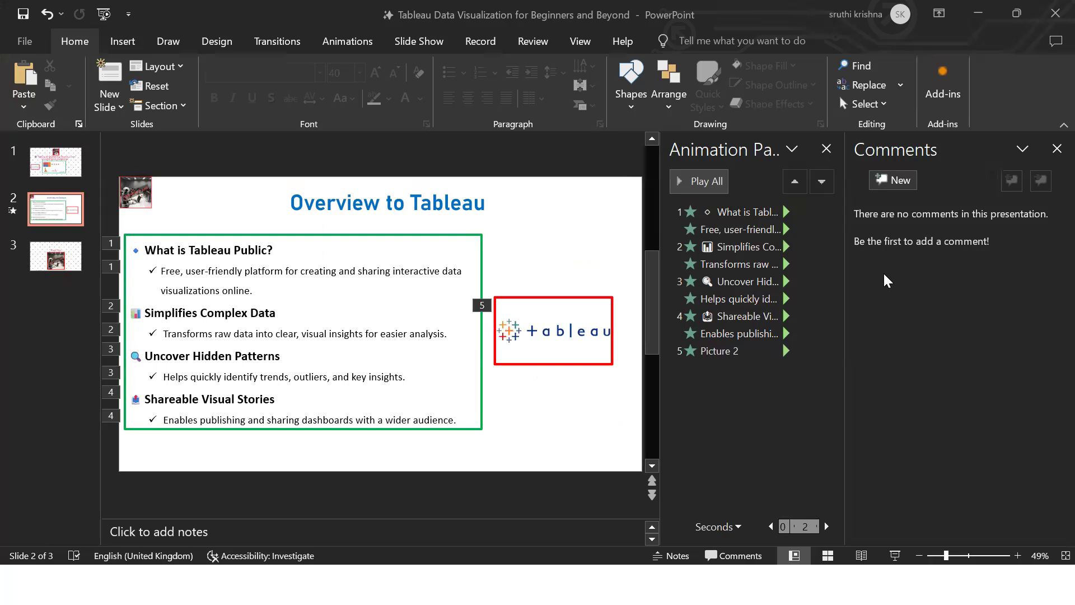
click(210, 584)
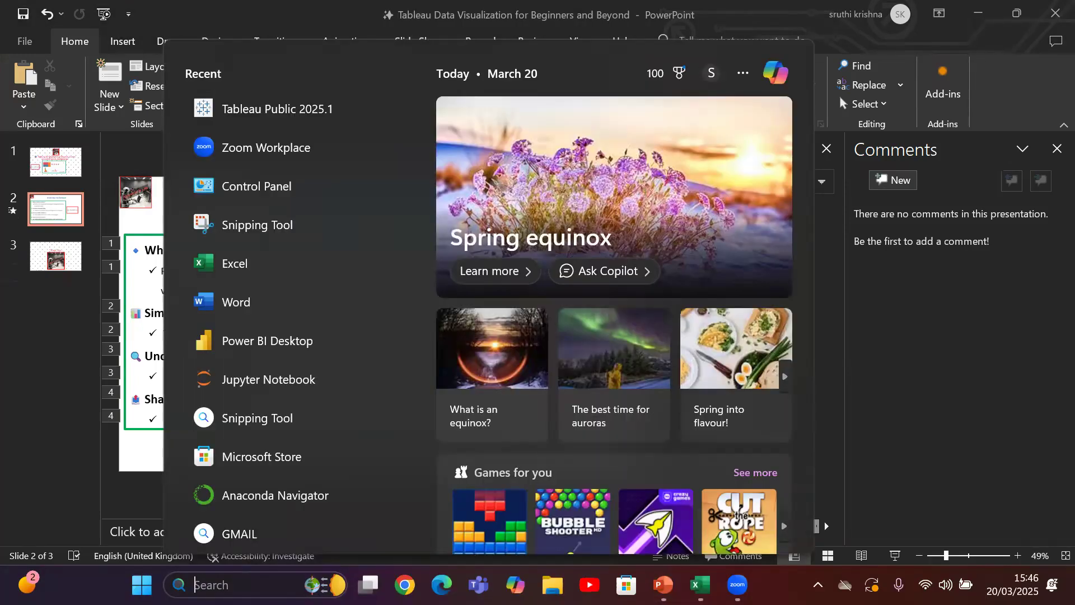
text(tableau Public 202)
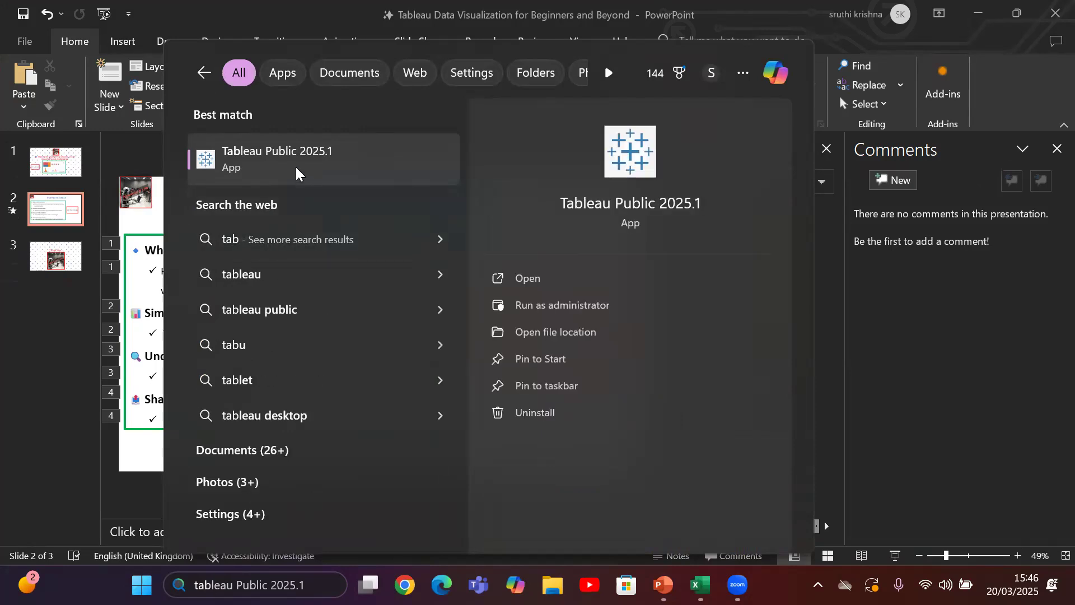
click(296, 174)
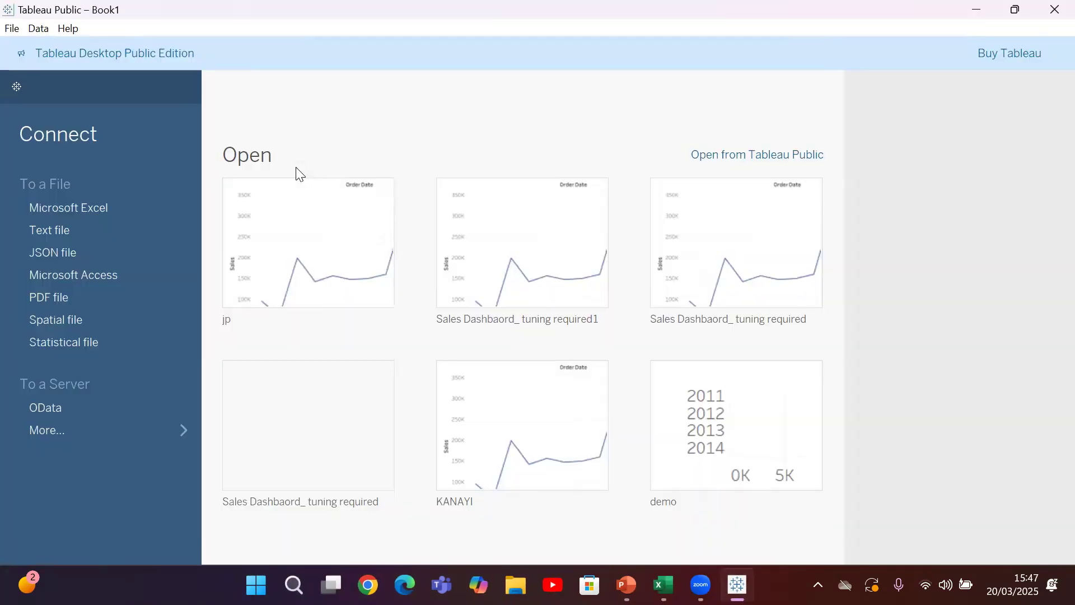
Connect to the Superstore Excel workbook and add its Orders sheet to the data model
click(89, 199)
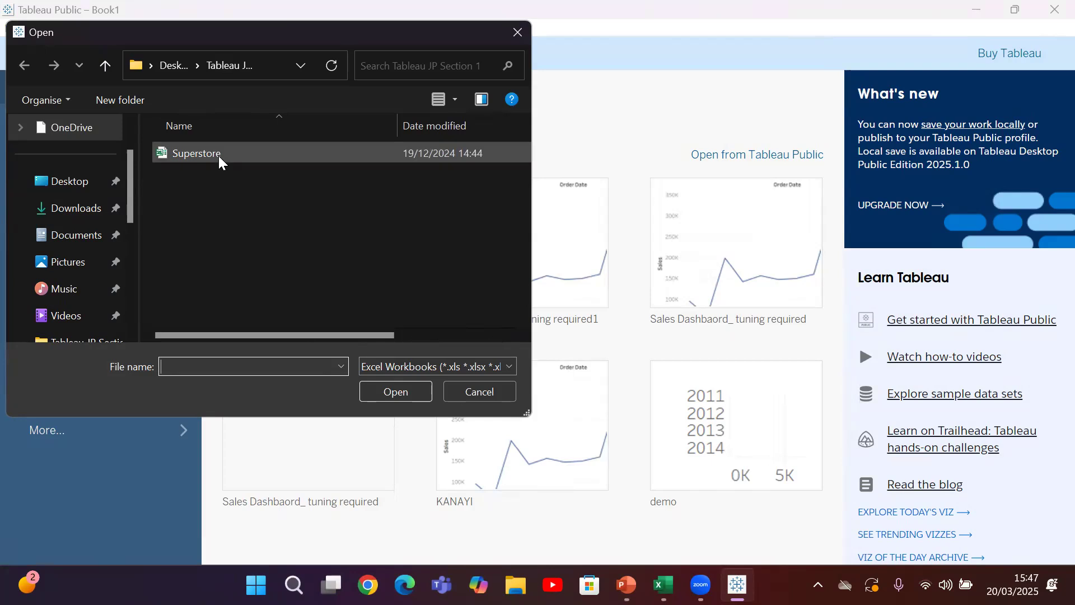
click(218, 156)
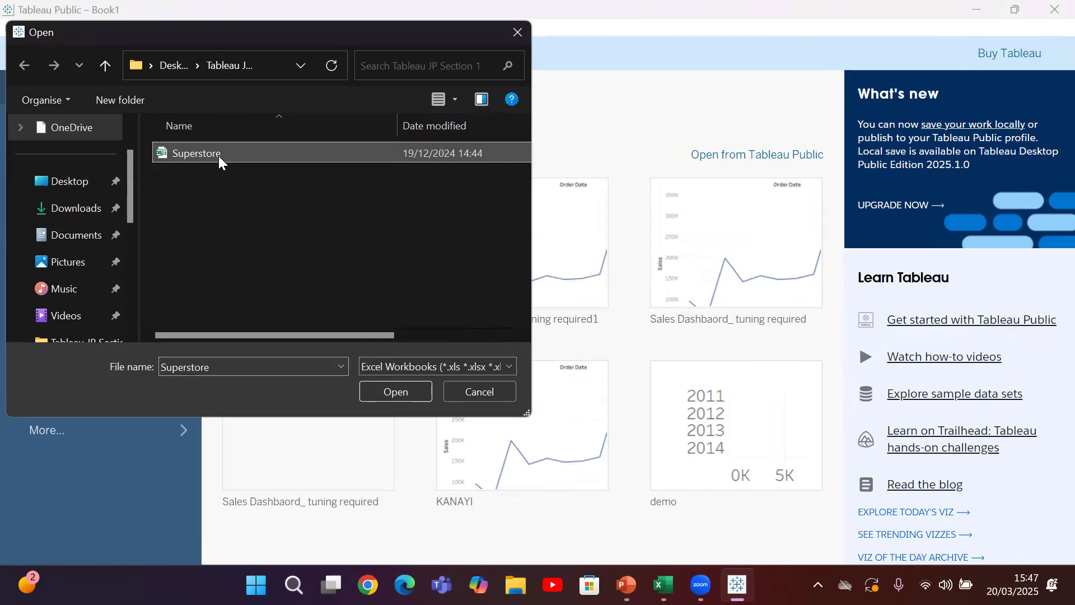
click(400, 391)
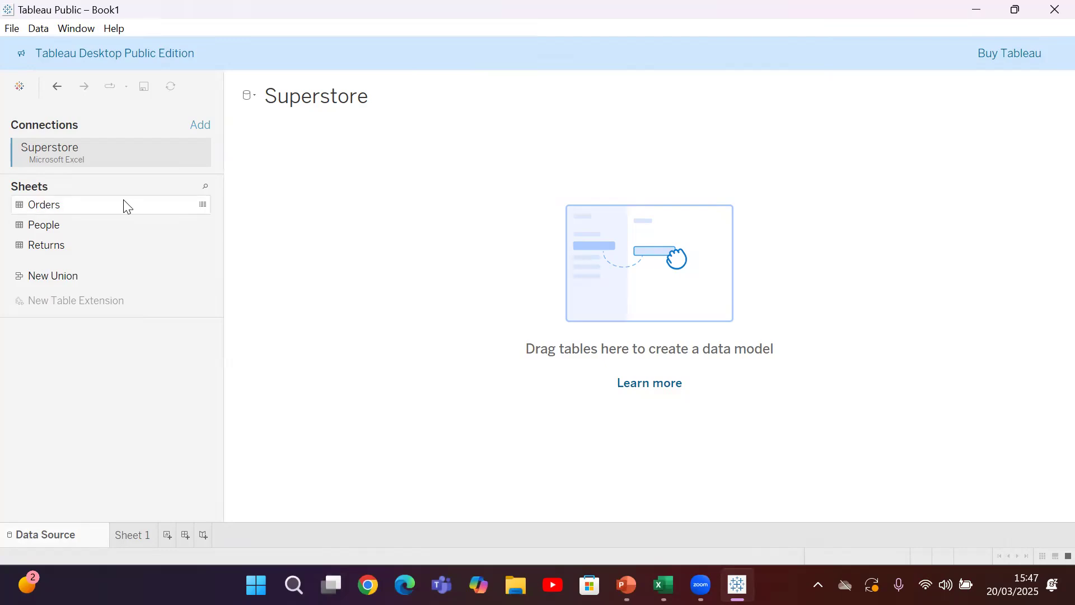
drag(47, 209, 536, 249)
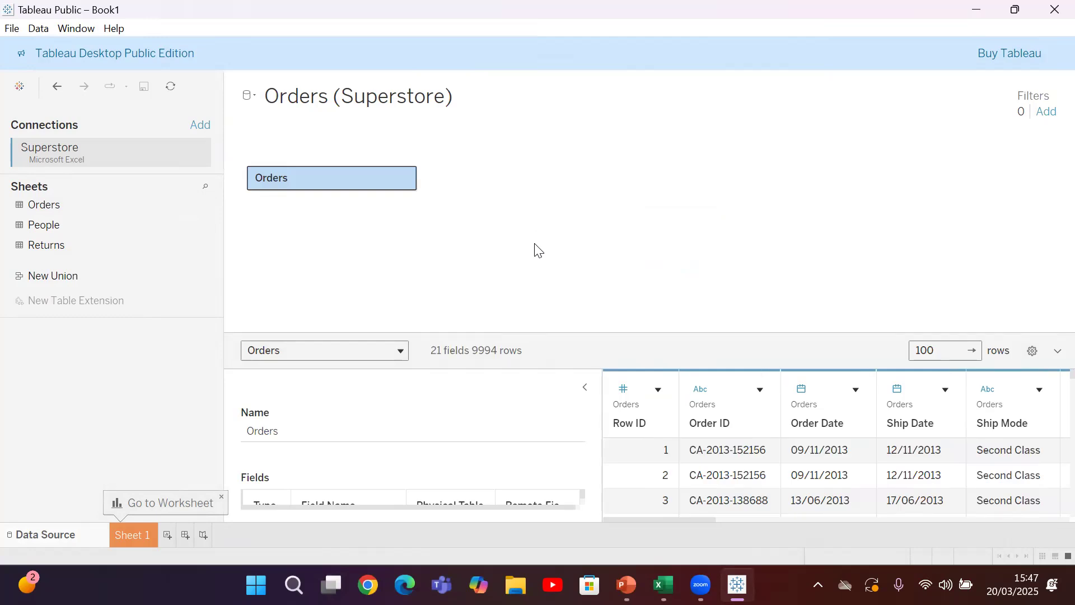
Open Sheet 1 and examine the analytics options and the list of dimensions and measures from the Orders table
click(147, 529)
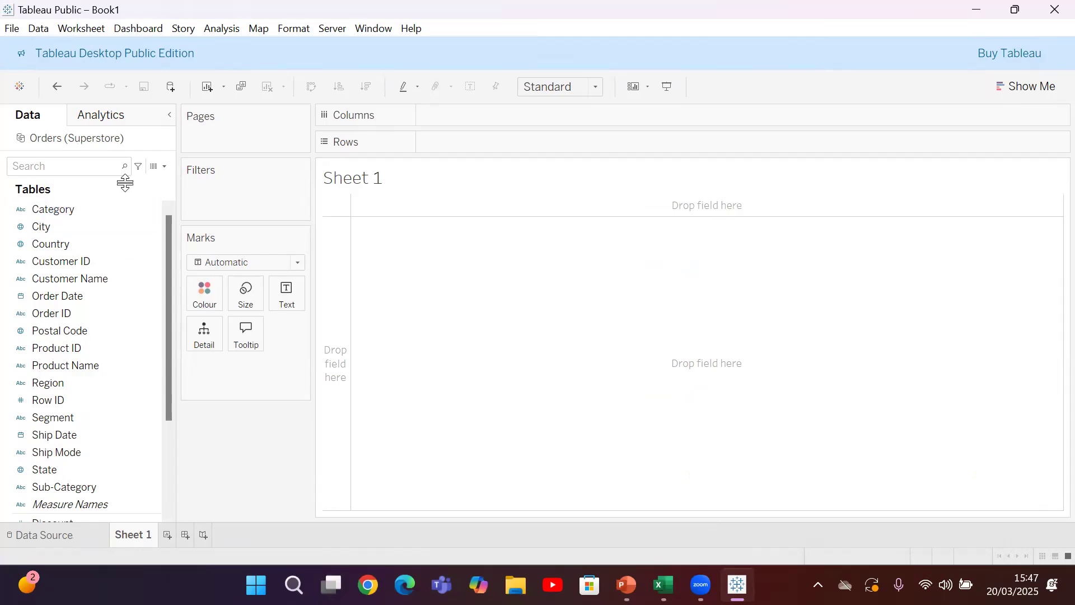
click(112, 116)
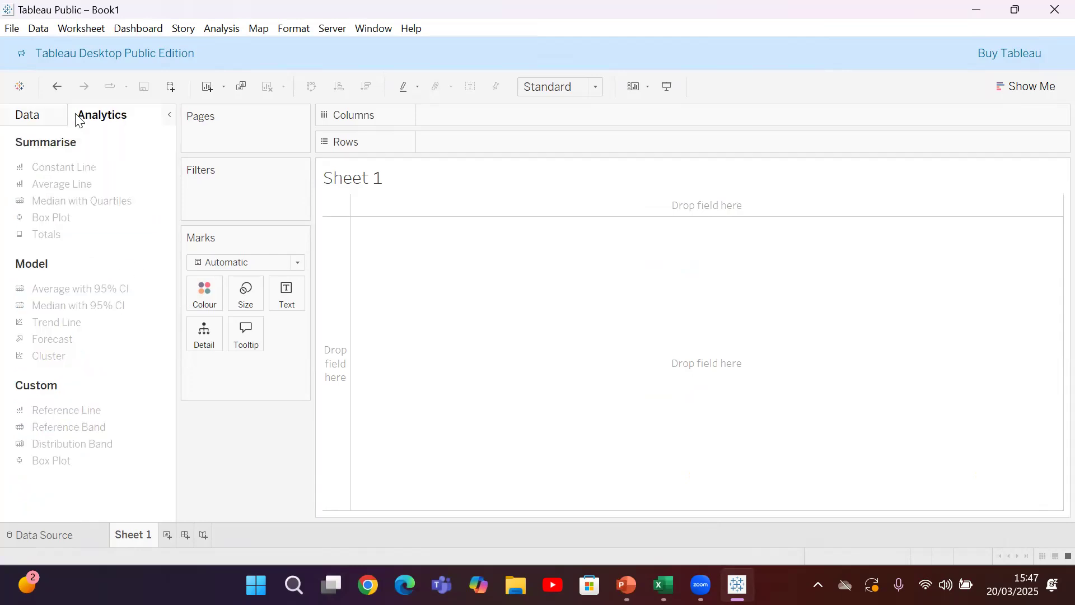
click(34, 117)
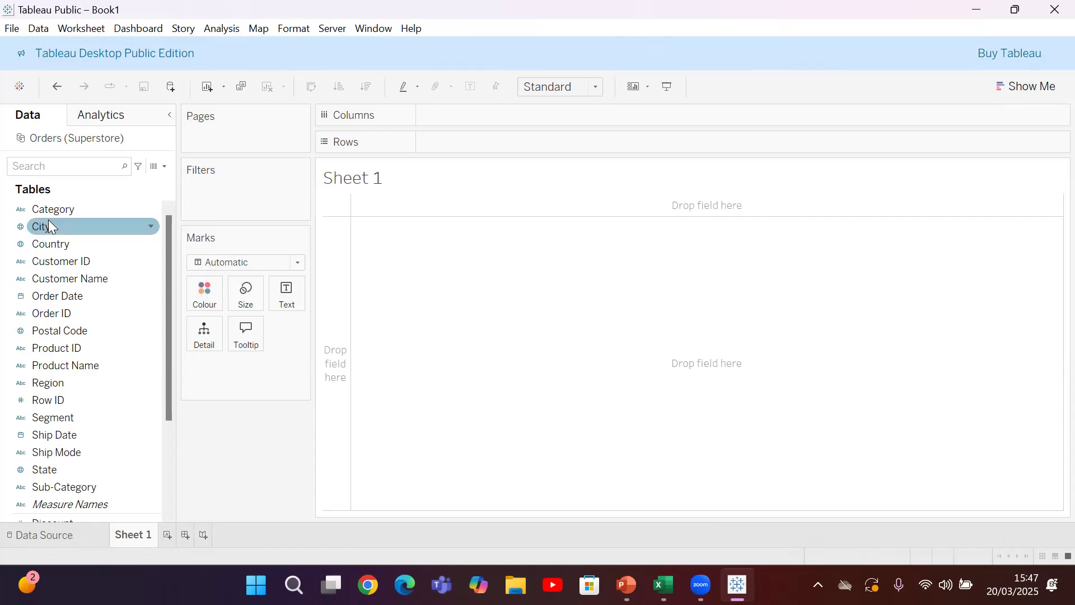
drag(169, 278, 165, 404)
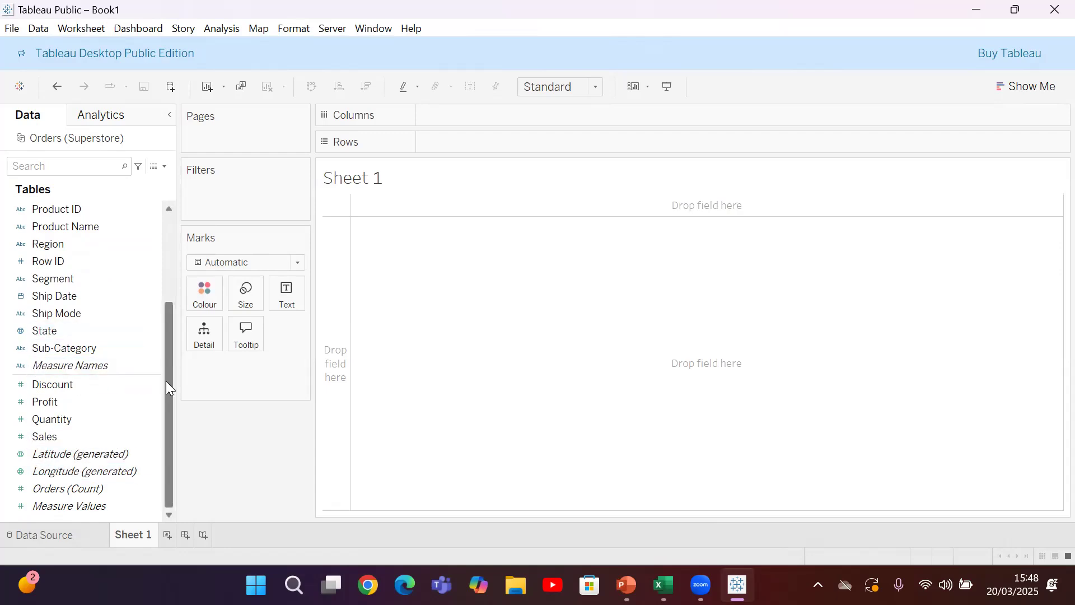
drag(167, 387, 143, 270)
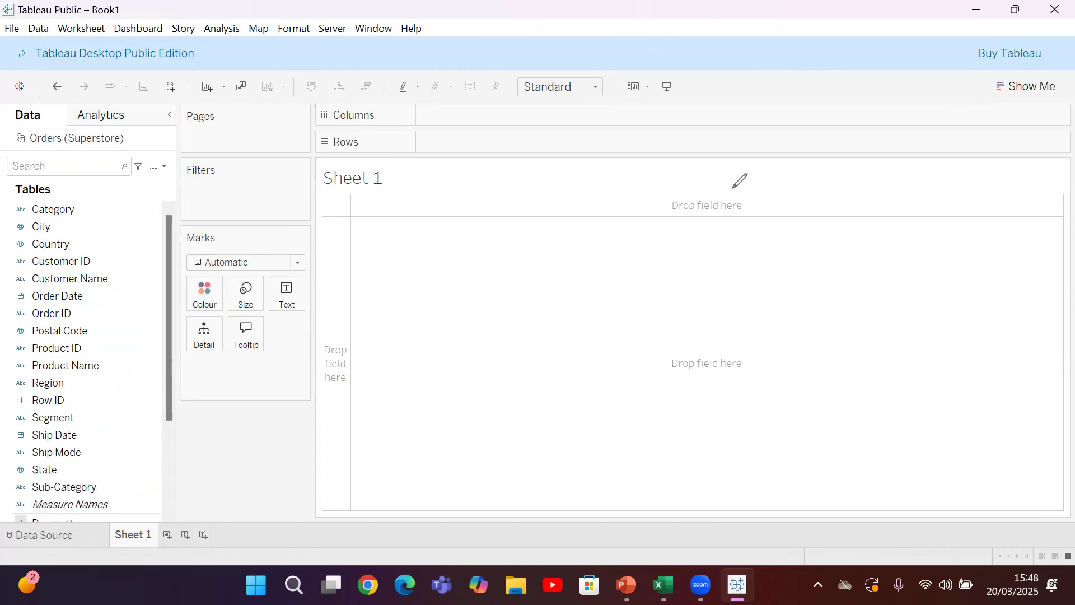
click(555, 362)
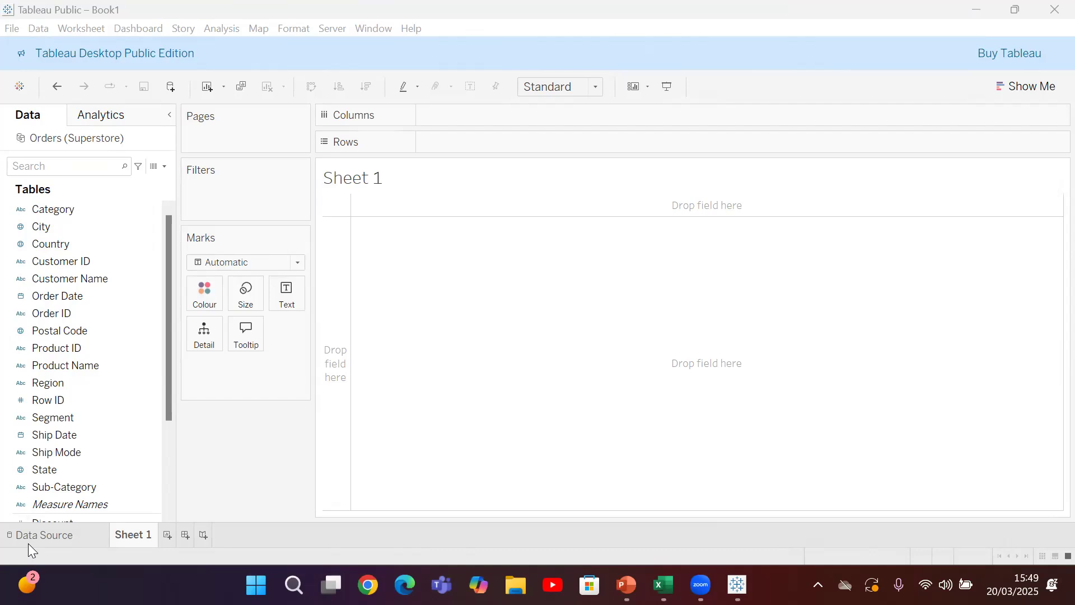
Rename the worksheet Sheet 1 as Sales Trend
right_click(133, 537)
click(185, 367)
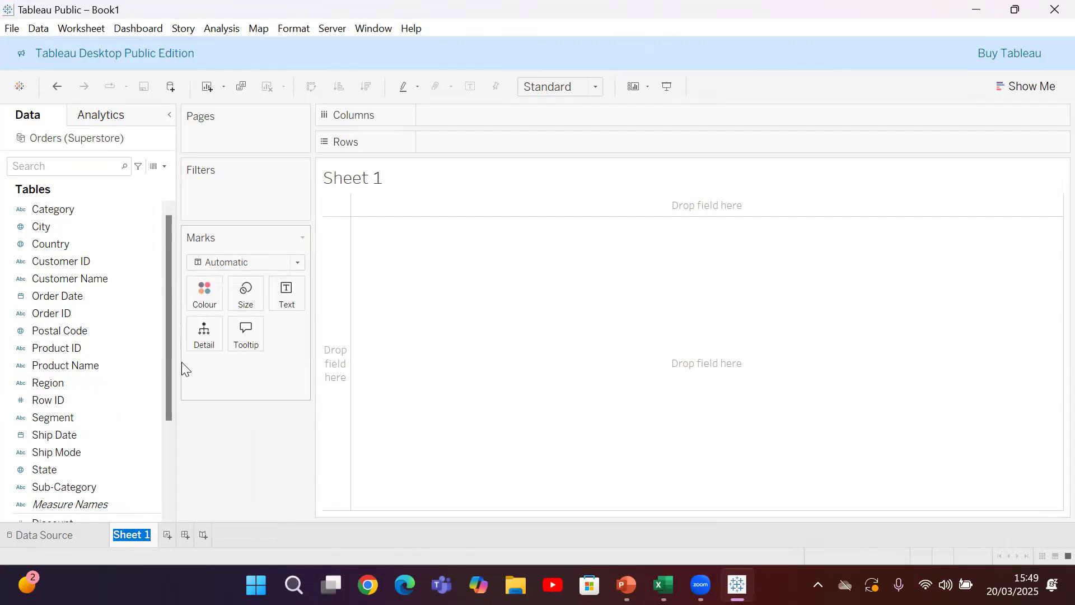
text(Sales Trend)
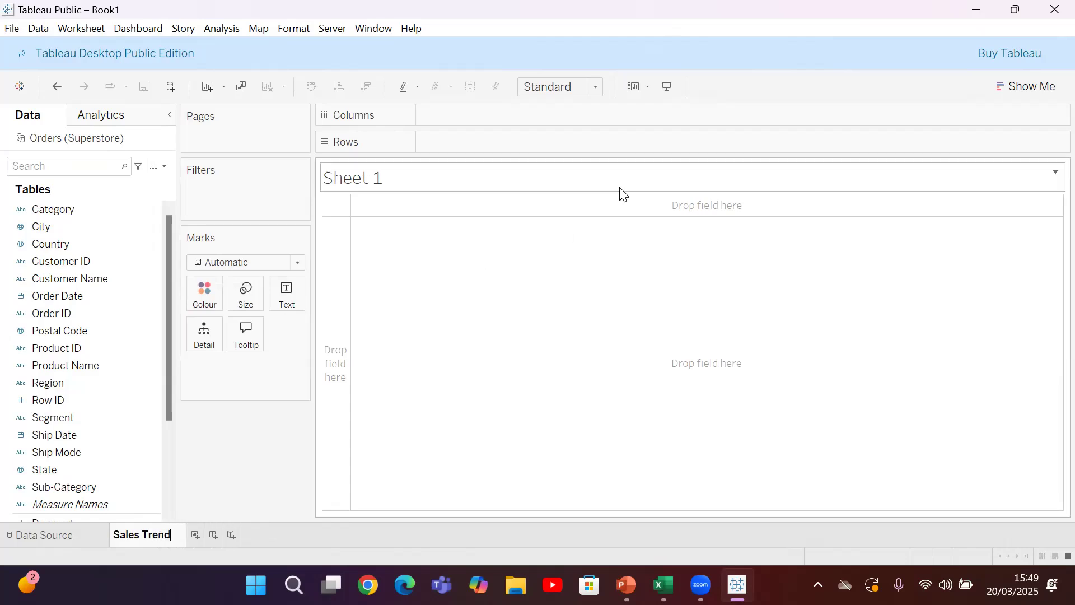
click(556, 352)
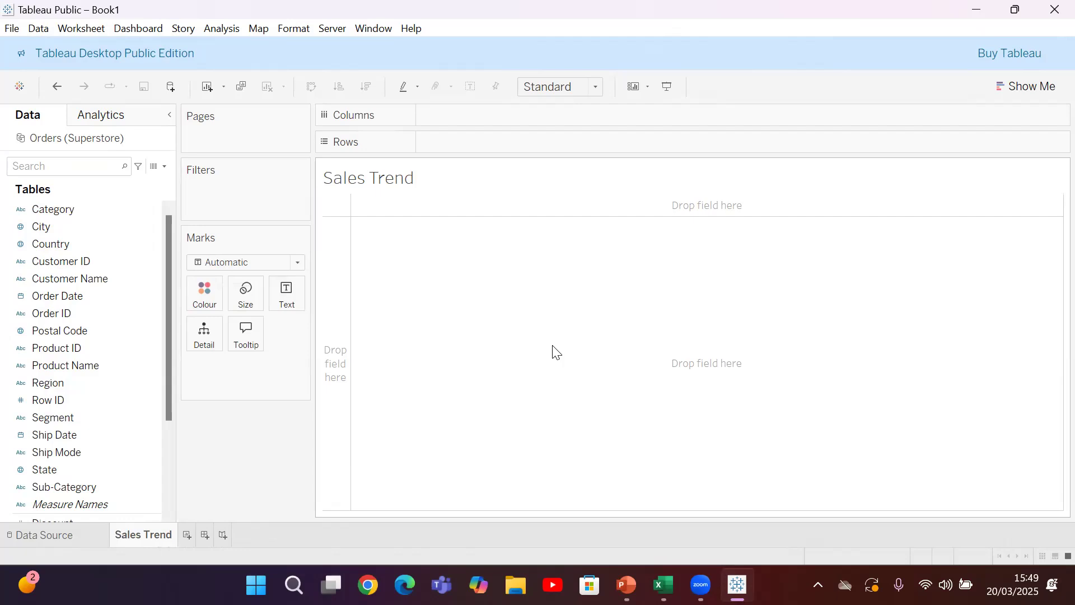
Build a line chart with Sales on the rows and Order Date on the columns
drag(165, 404, 166, 466)
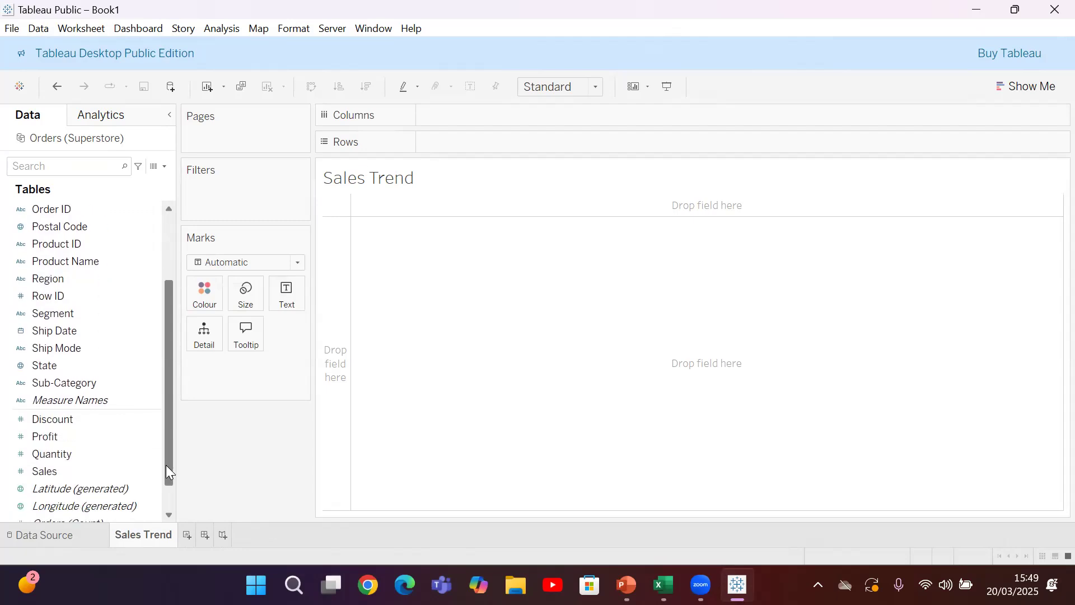
click(86, 468)
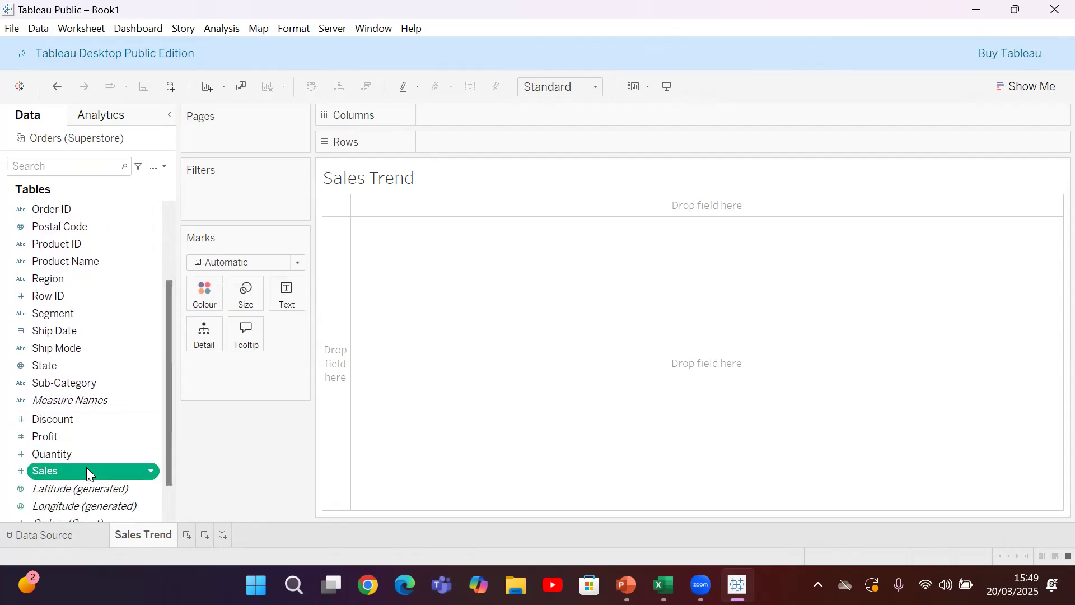
click(86, 467)
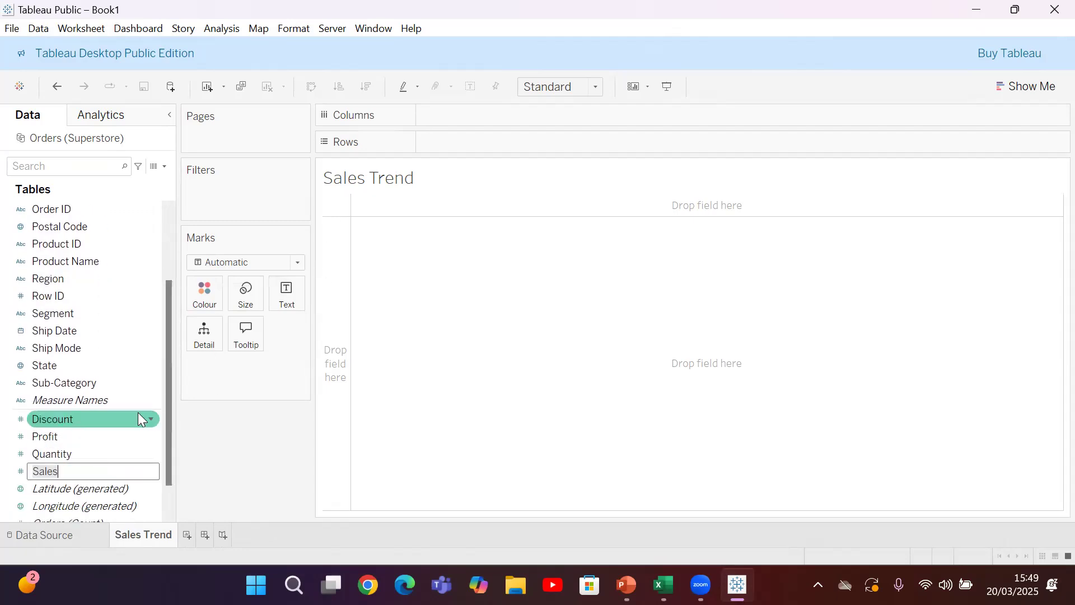
key(Return)
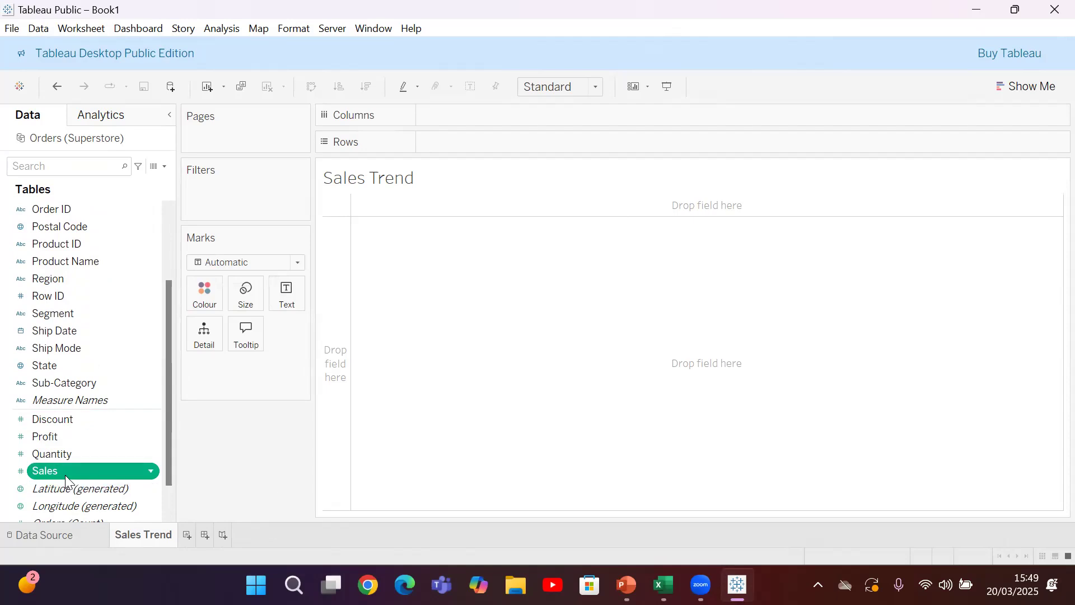
mouse_move(69, 467)
mouse_down()
mouse_move(456, 175)
mouse_move(463, 143)
mouse_up()
drag(166, 319, 168, 241)
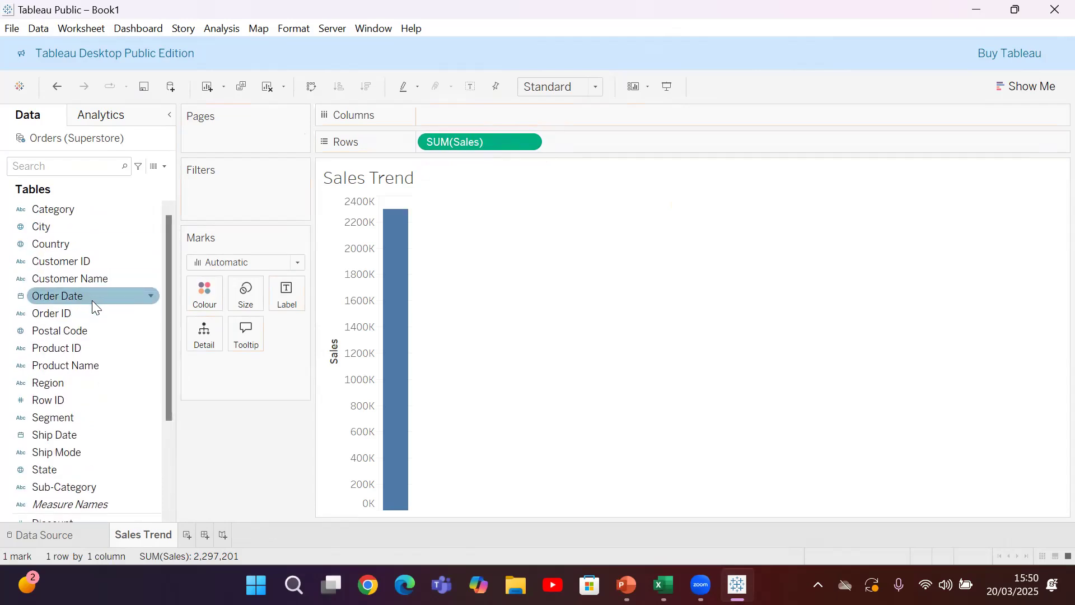
drag(92, 294, 521, 122)
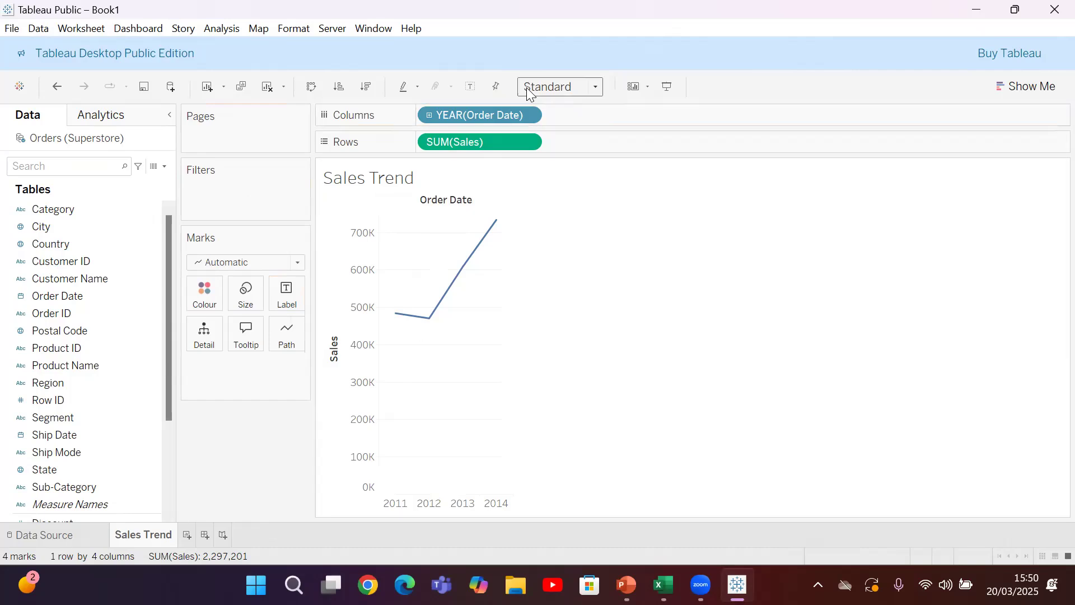
Try grouping Order Date on the columns by Quarter, and set its date level to Month instead
click(528, 114)
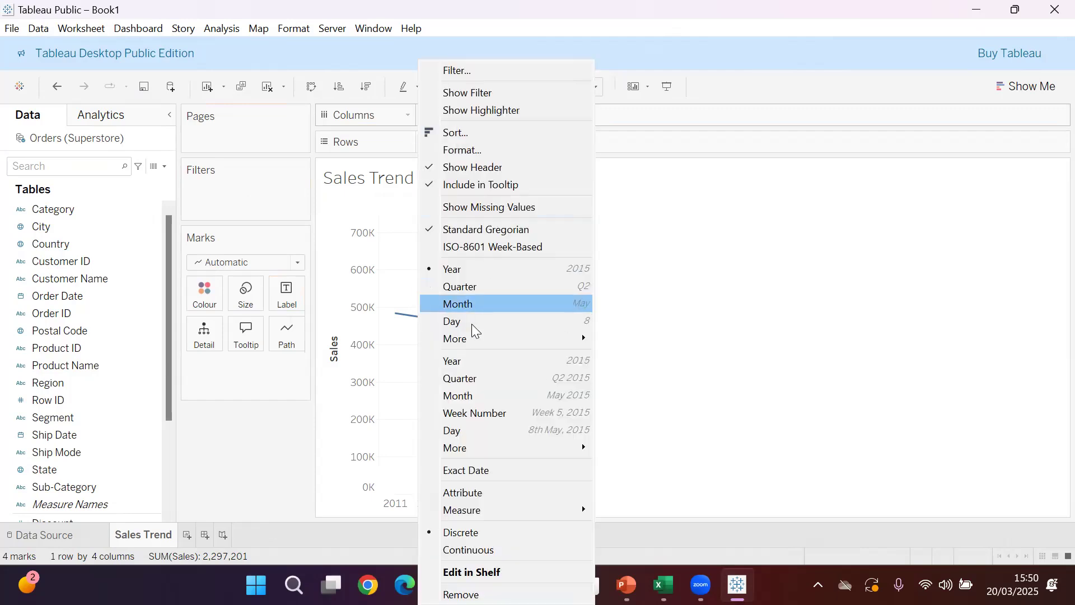
click(472, 286)
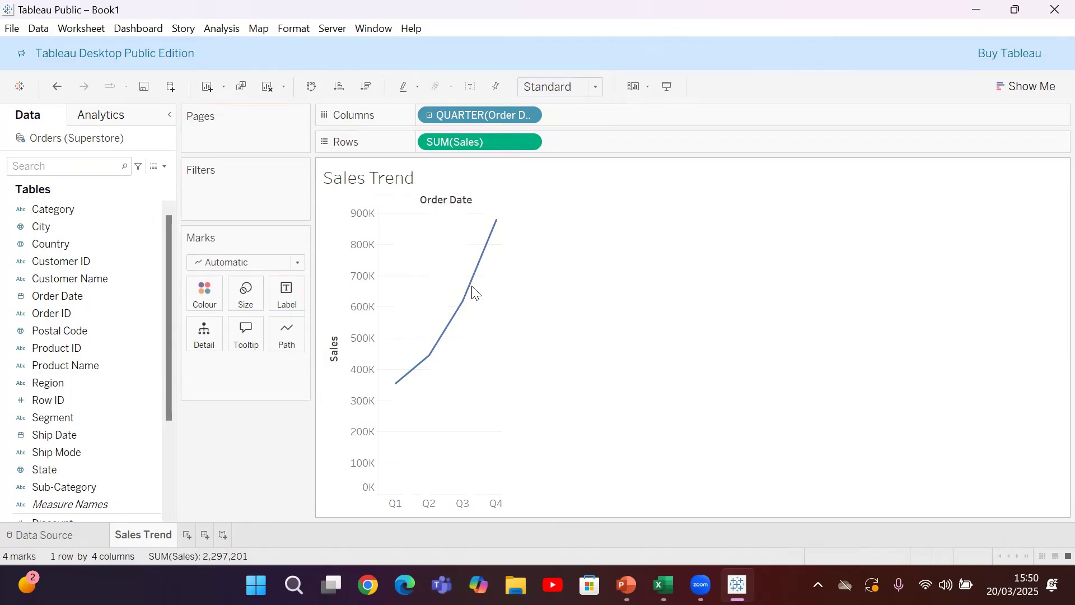
click(527, 115)
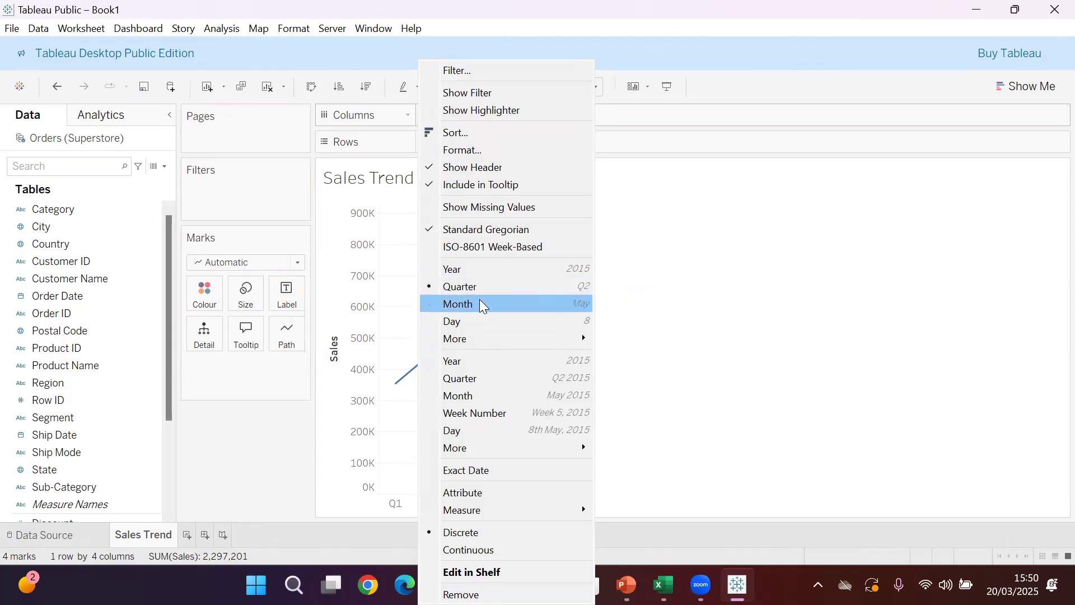
click(483, 306)
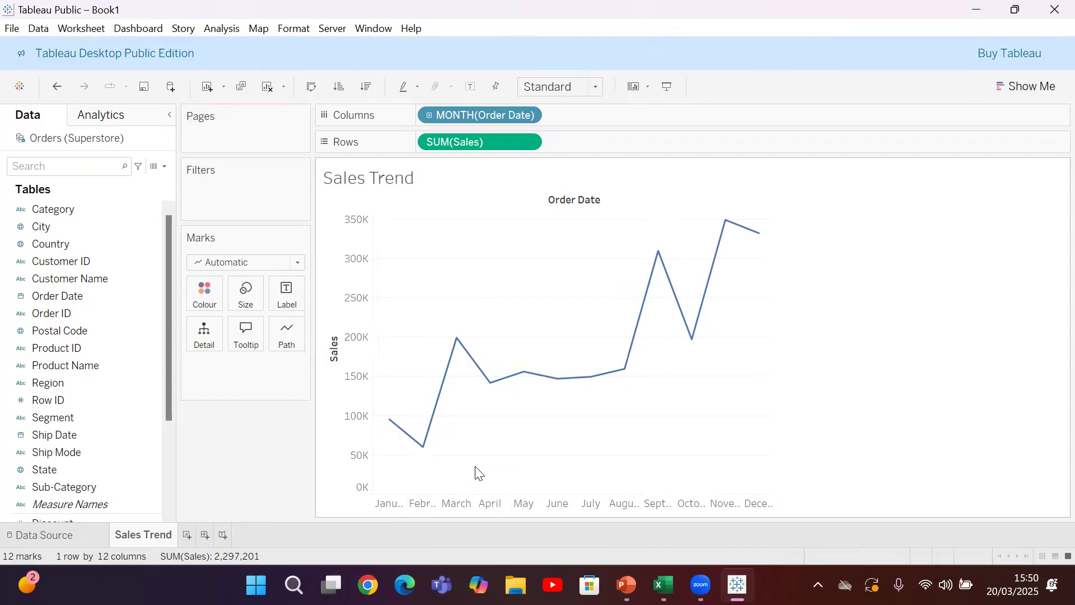
Add a second worksheet and name it Sales Vs Profit
click(187, 536)
right_click(196, 536)
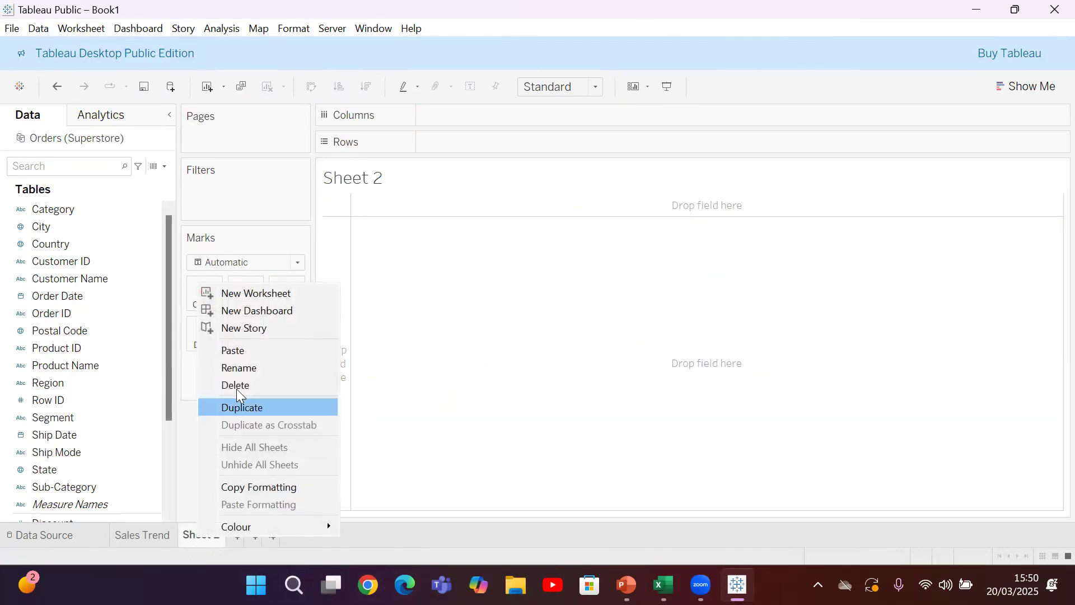
click(256, 367)
text(Sales Vs Profit)
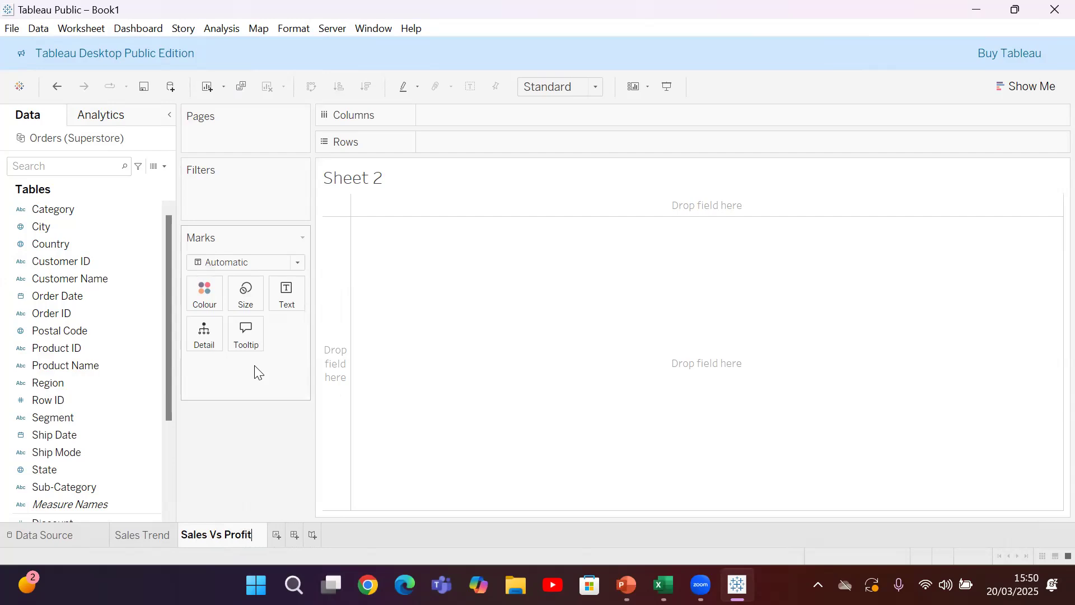
Plot Sales on the rows against Profit on the columns
drag(169, 342, 169, 442)
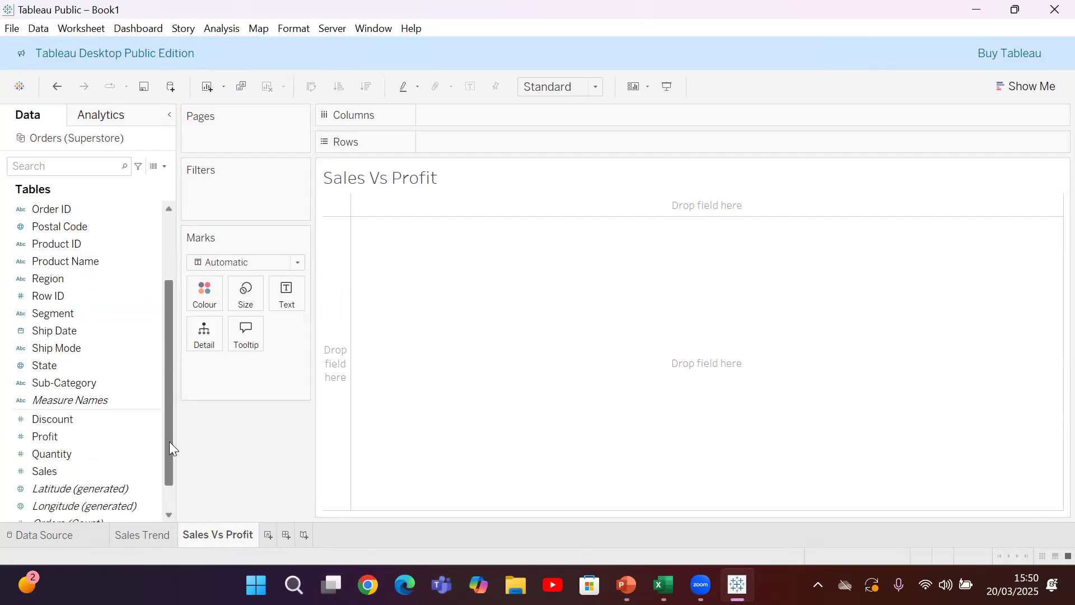
drag(58, 439, 498, 133)
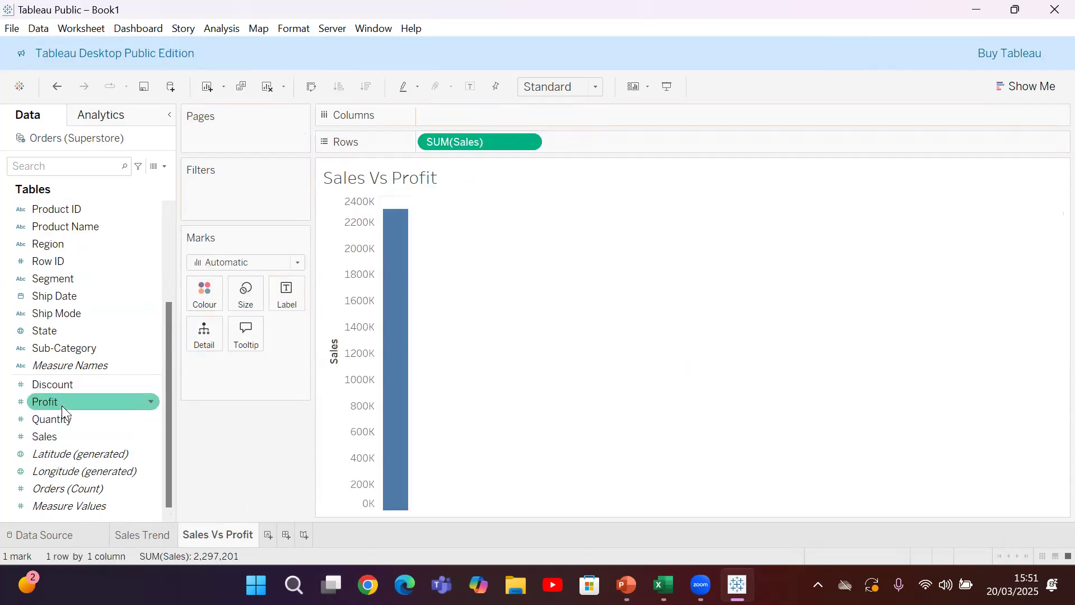
drag(53, 405, 465, 117)
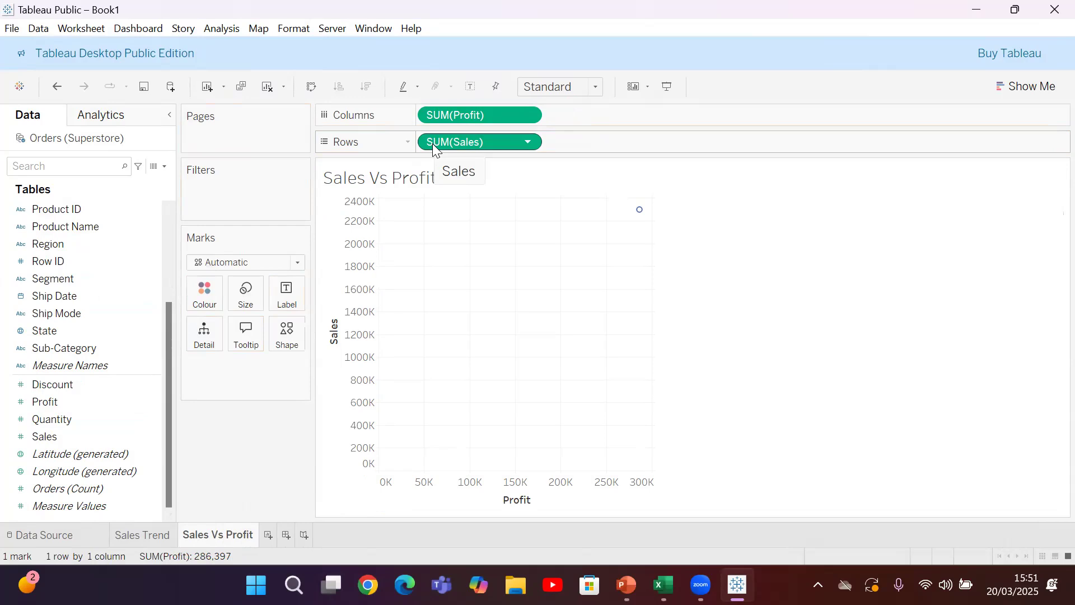
Convert both Sales on the rows and Profit on the columns from summed measures to dimensions
right_click(482, 142)
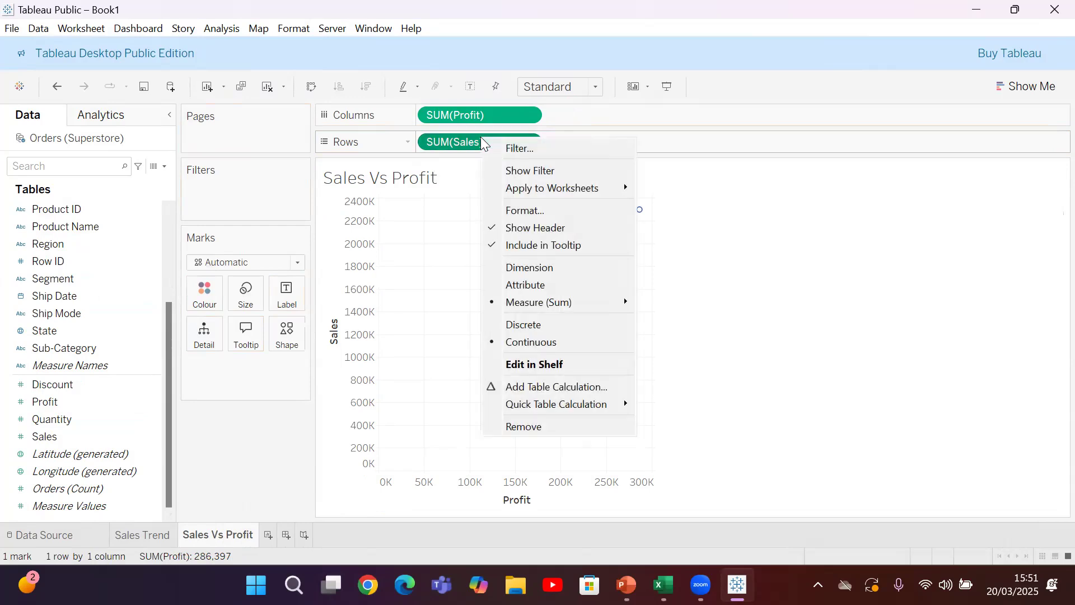
click(529, 269)
right_click(442, 126)
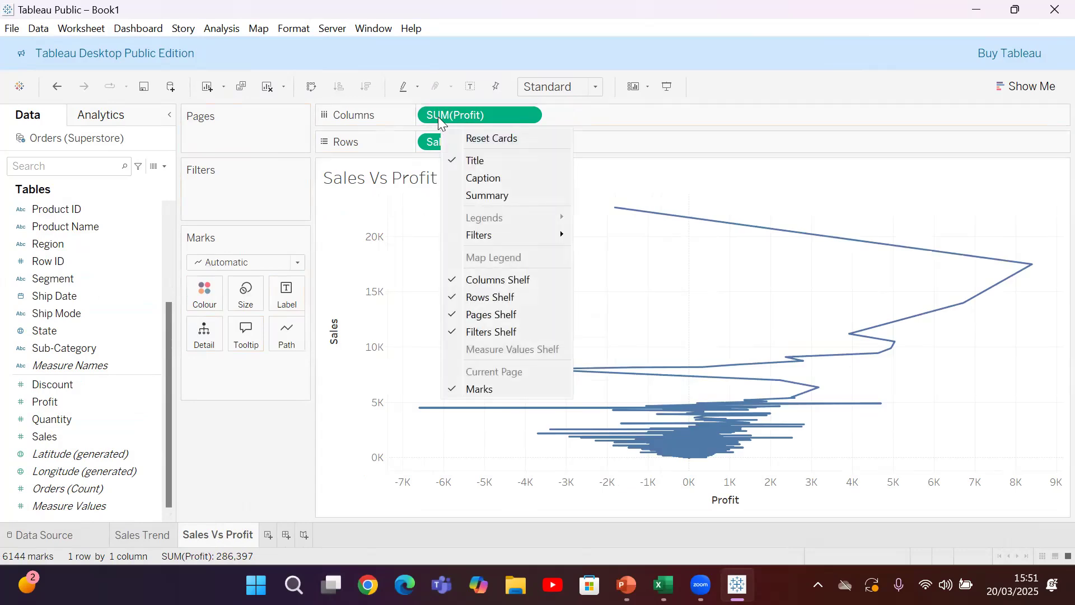
right_click(438, 115)
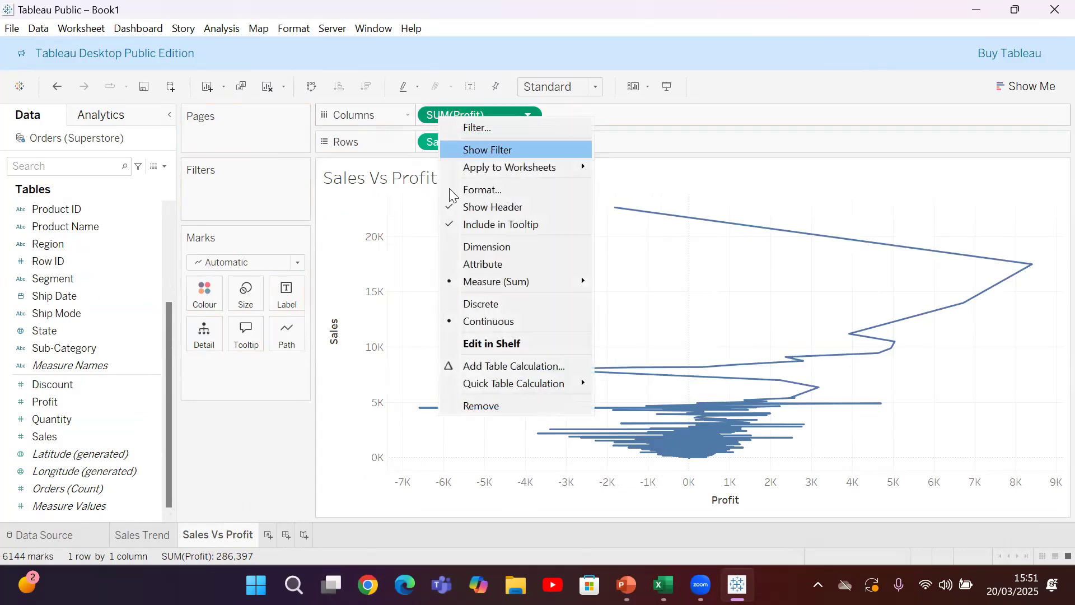
click(480, 248)
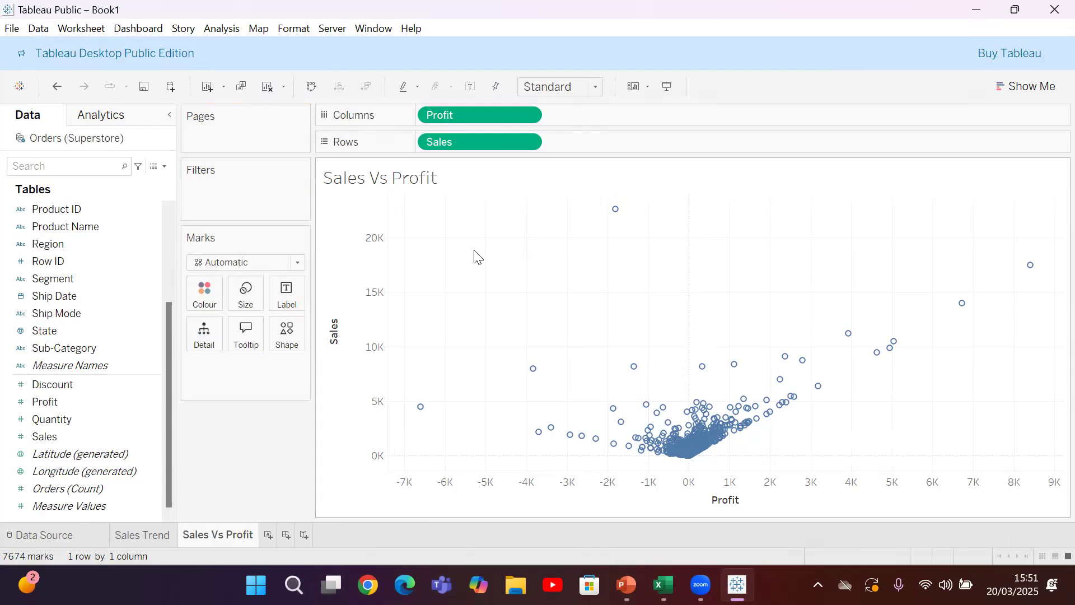
Add a third worksheet and name it sales Vs Region & catagories
click(267, 535)
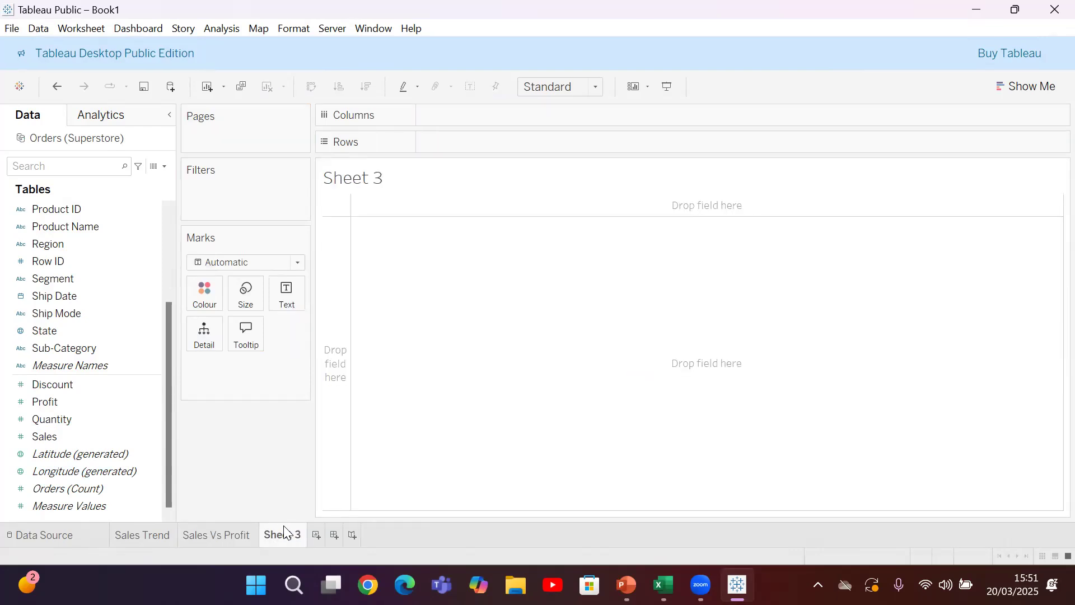
right_click(284, 532)
click(338, 356)
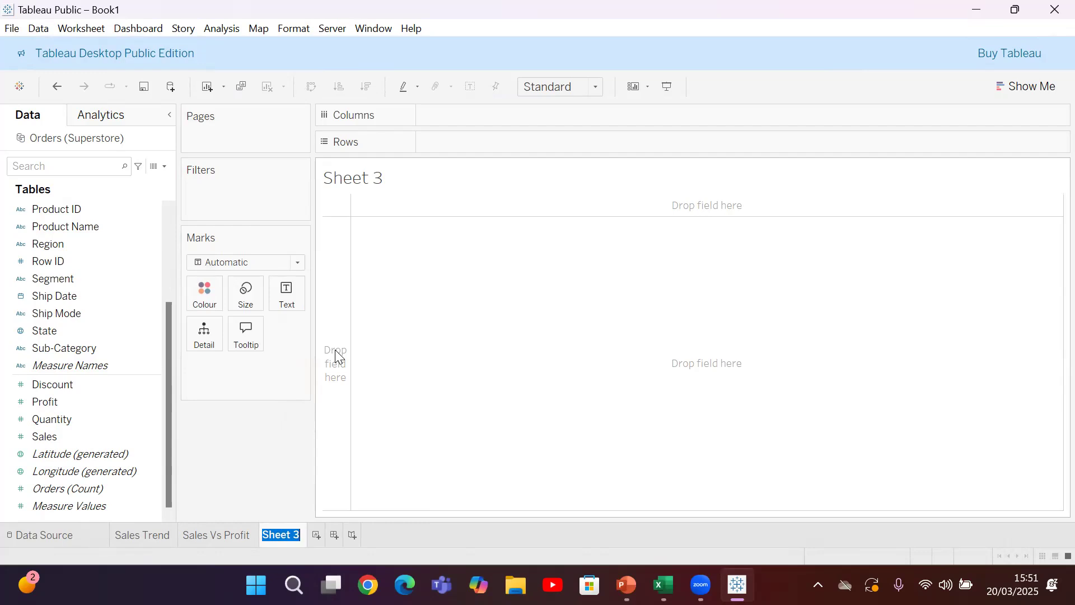
text(sales Vs Re)
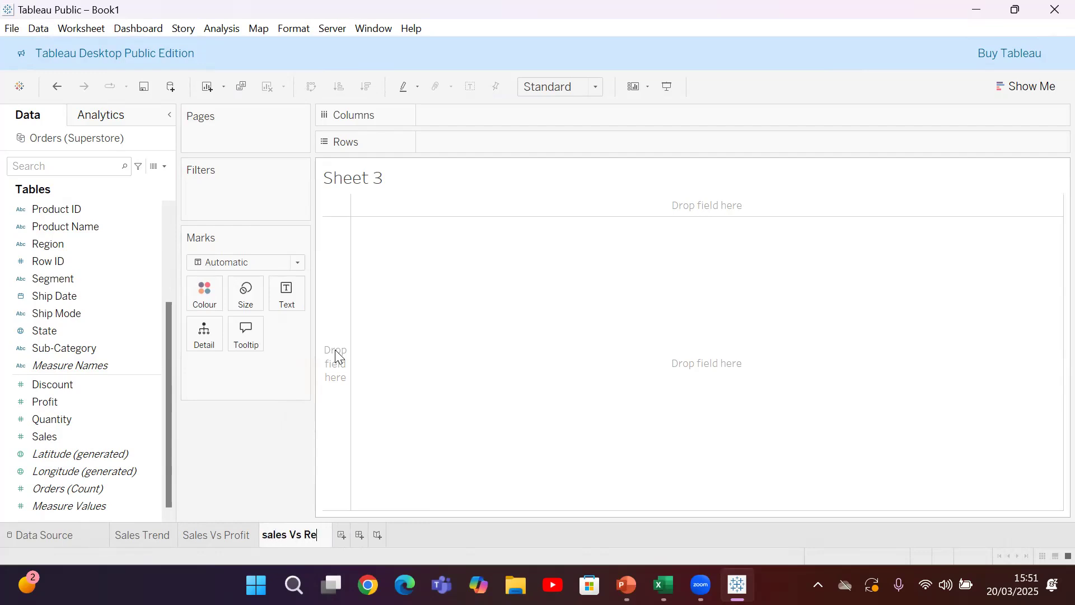
text(gion &)
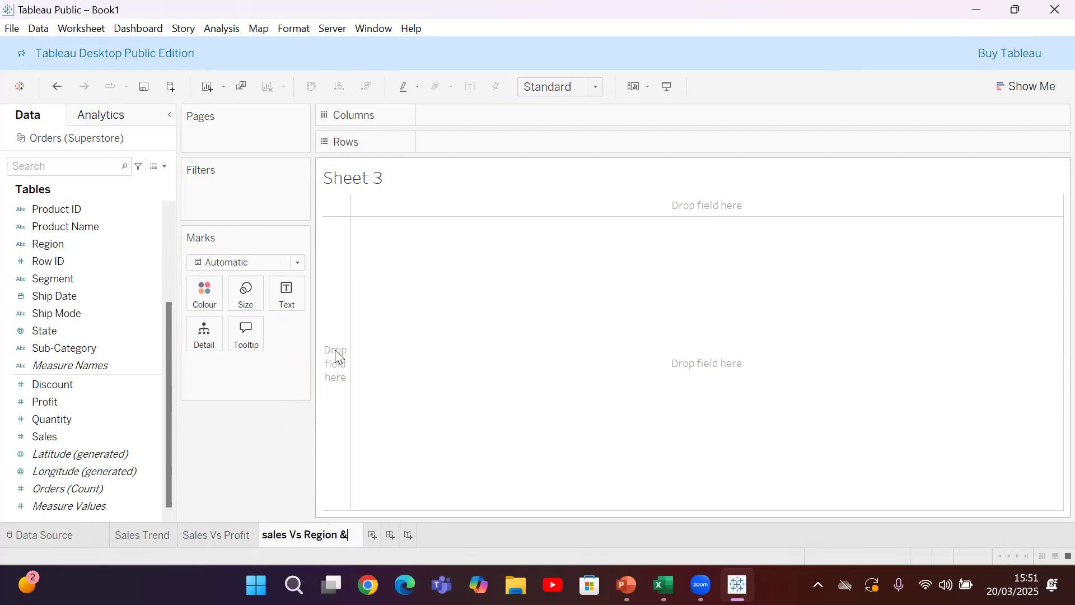
text( catagories)
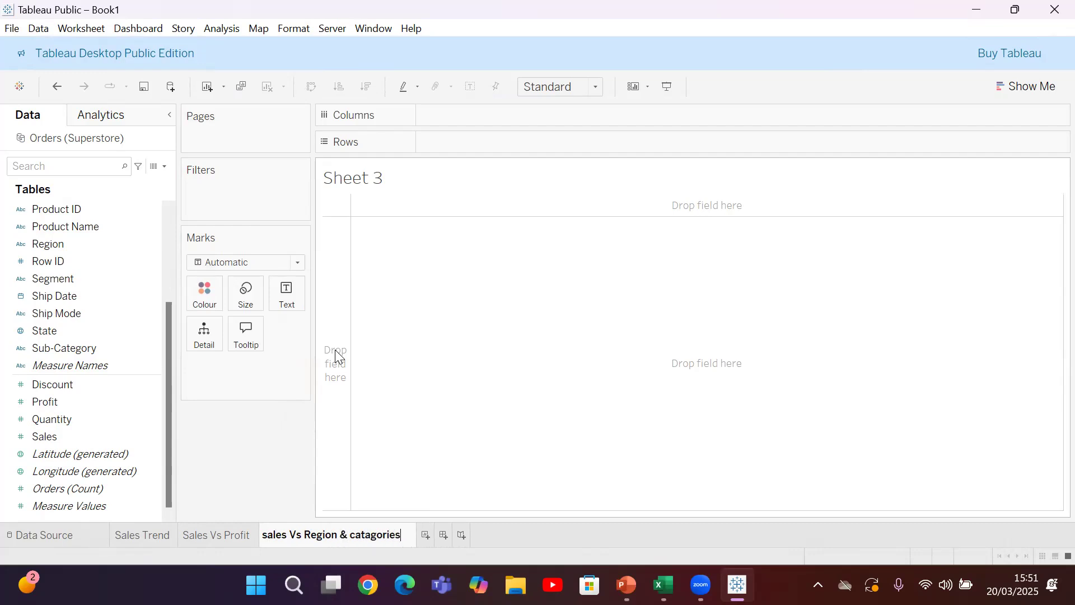
click(487, 361)
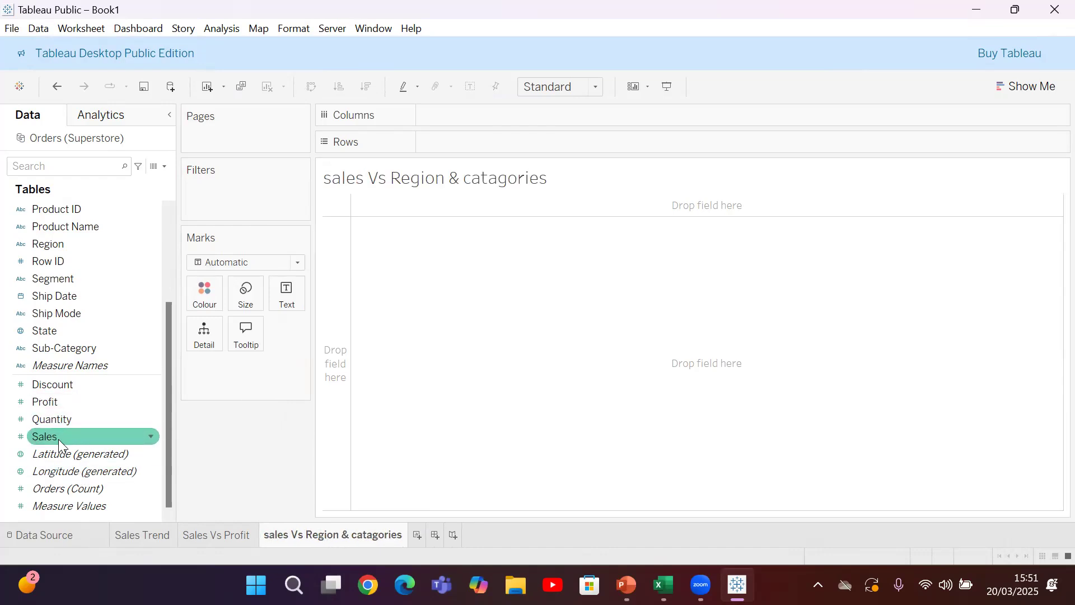
Build a bar chart with Sales on the rows and Category on the columns
mouse_move(58, 439)
mouse_down()
mouse_move(479, 127)
mouse_move(442, 157)
mouse_move(455, 146)
mouse_up()
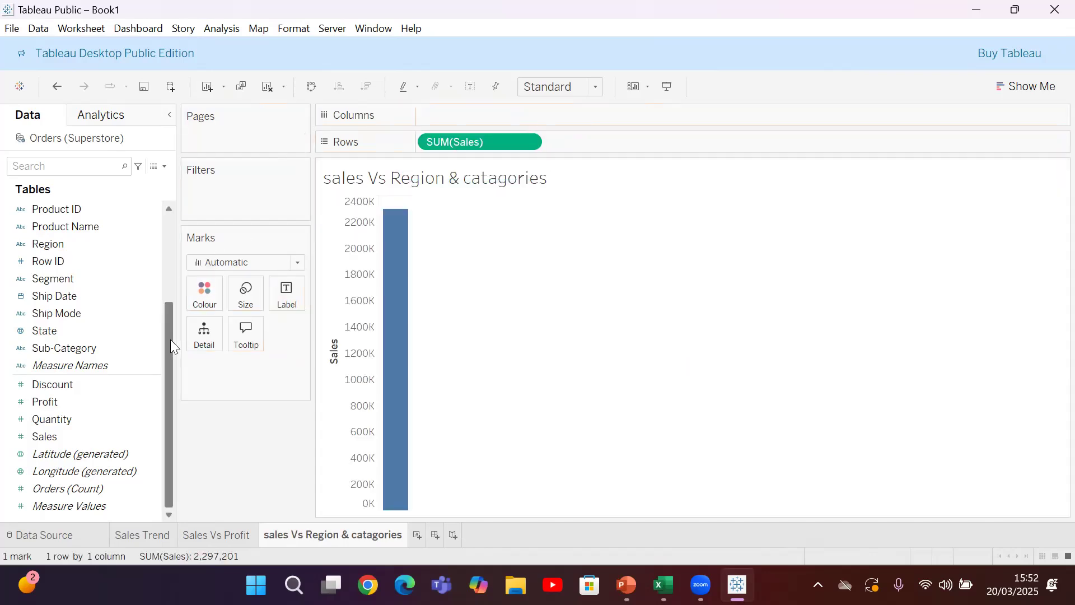
scroll(170, 340, up, 2)
scroll(171, 212, up, 2)
drag(90, 210, 481, 117)
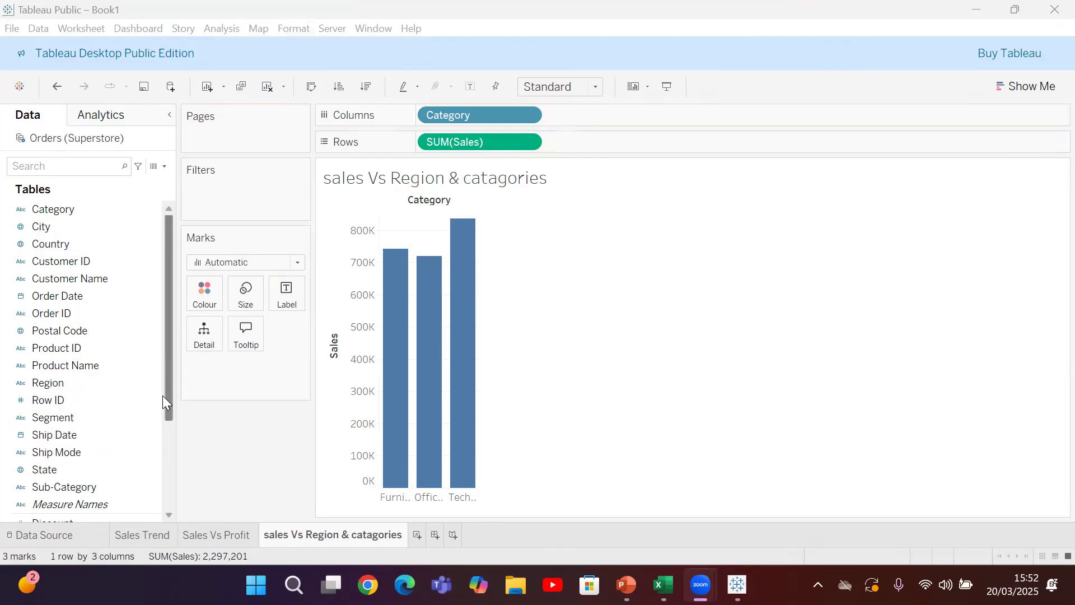
Add Region to the columns after Category to break down each category's sales bars
drag(170, 394, 170, 490)
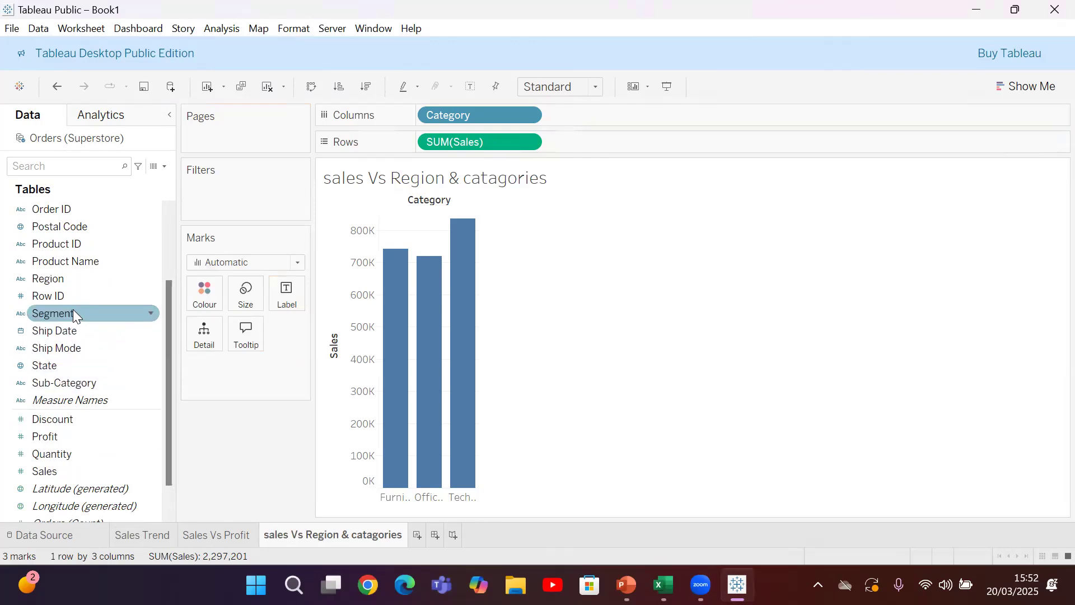
drag(171, 356, 171, 318)
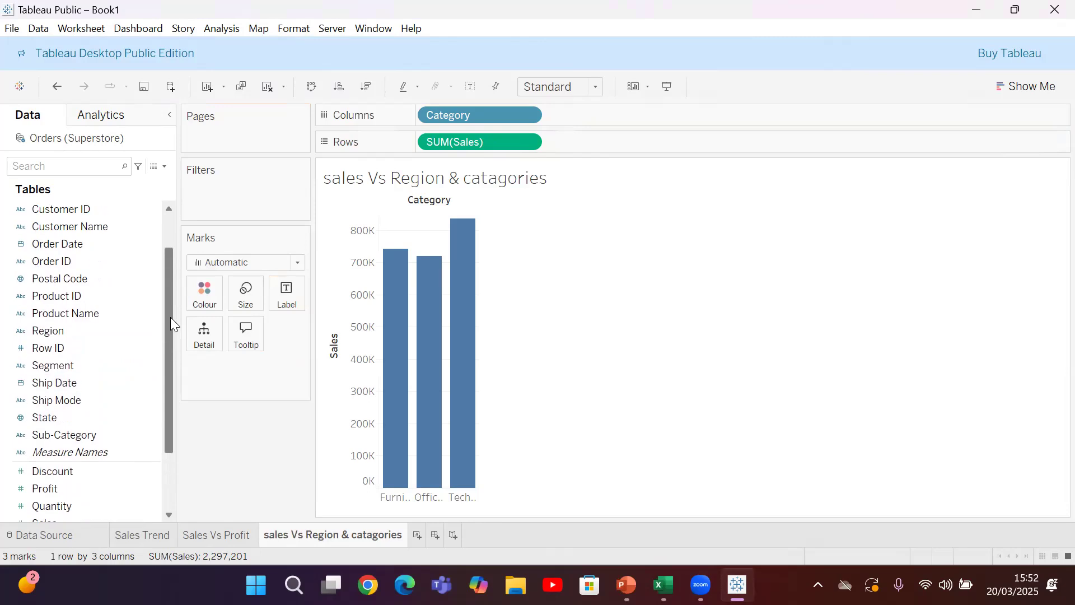
drag(63, 331, 644, 134)
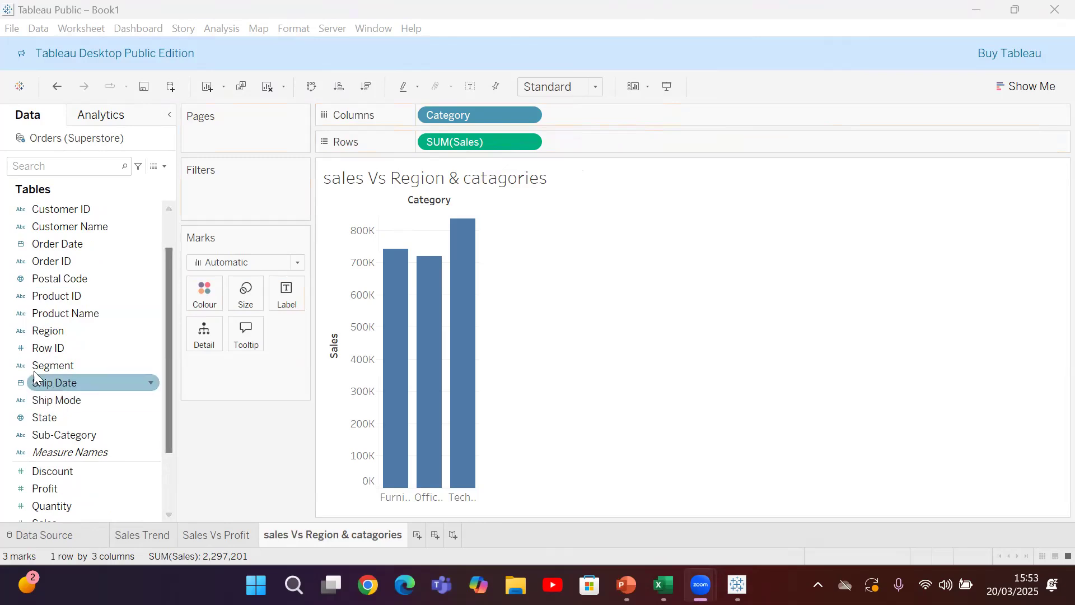
drag(54, 330, 638, 114)
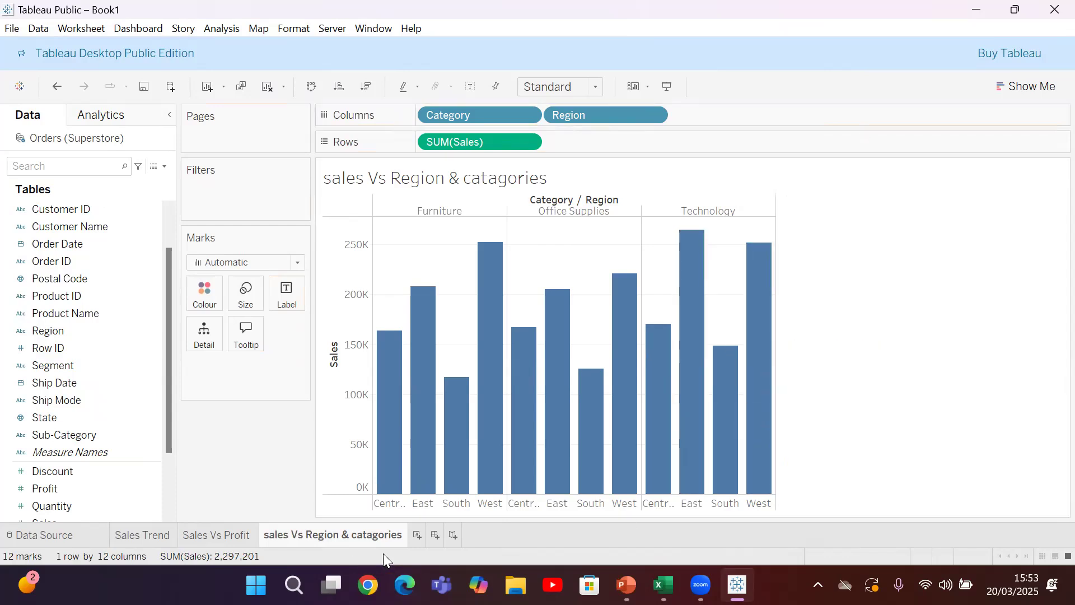
Add a fourth worksheet and name it Quantity Distribution
right_click(417, 537)
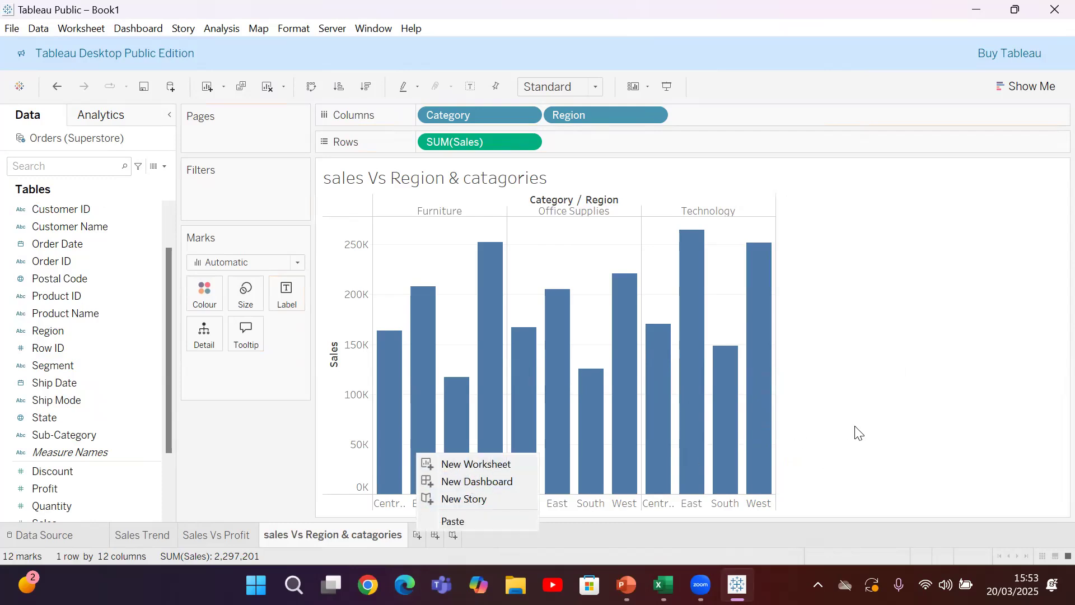
click(413, 535)
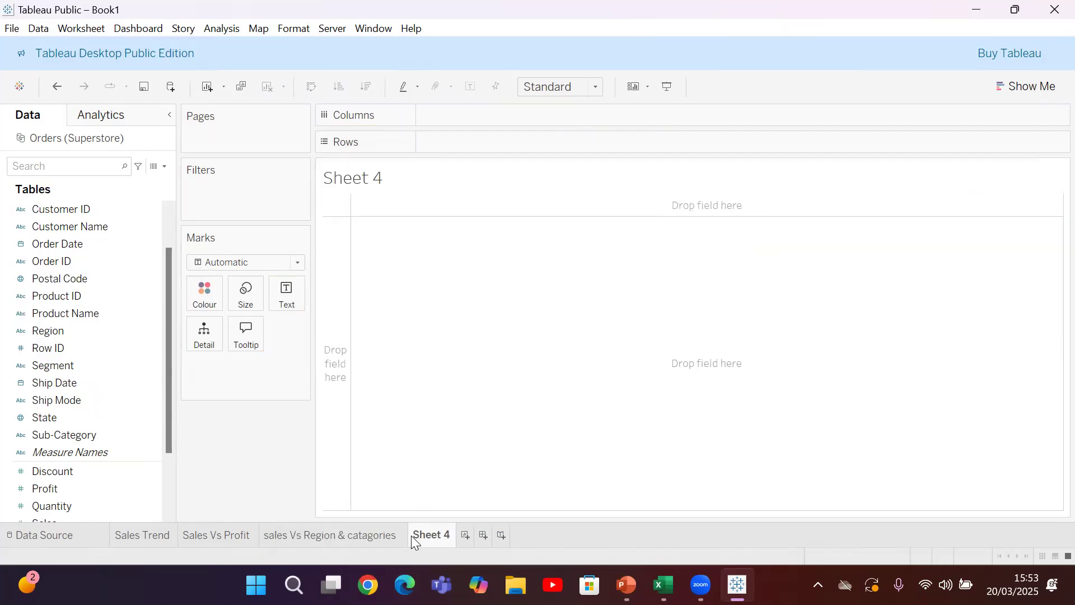
right_click(413, 537)
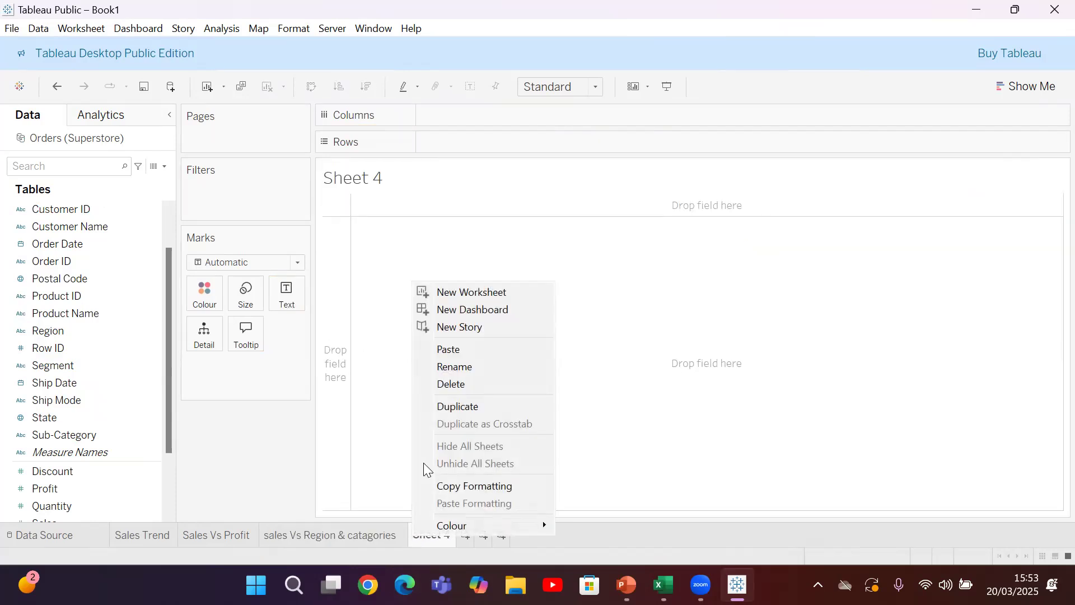
click(451, 367)
text(Quantity Distribution)
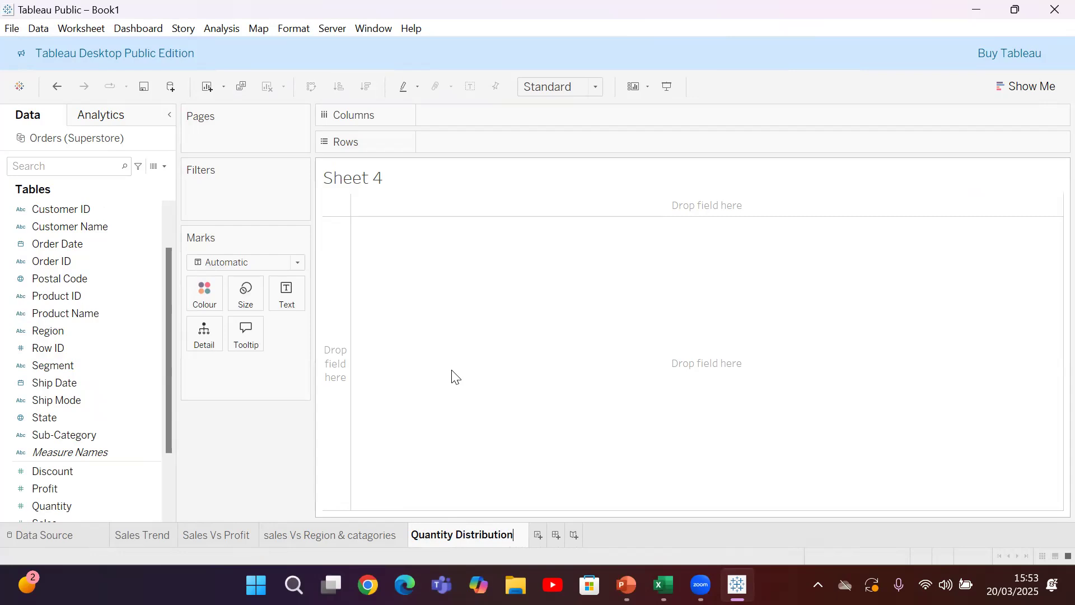
key(Return)
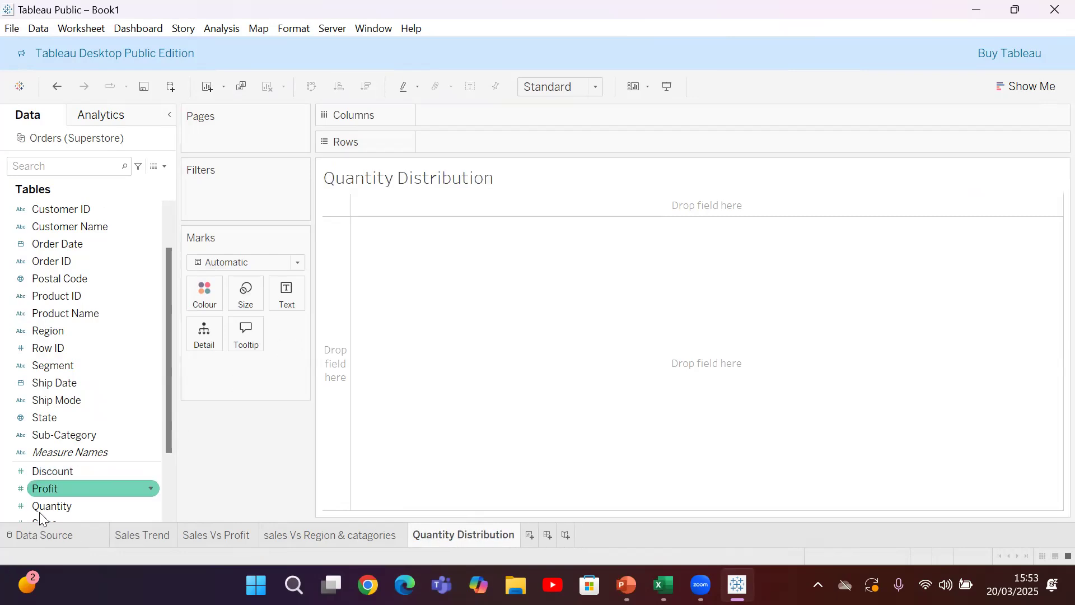
Place Quantity on the columns and convert the chart to a histogram
click(60, 507)
click(60, 507)
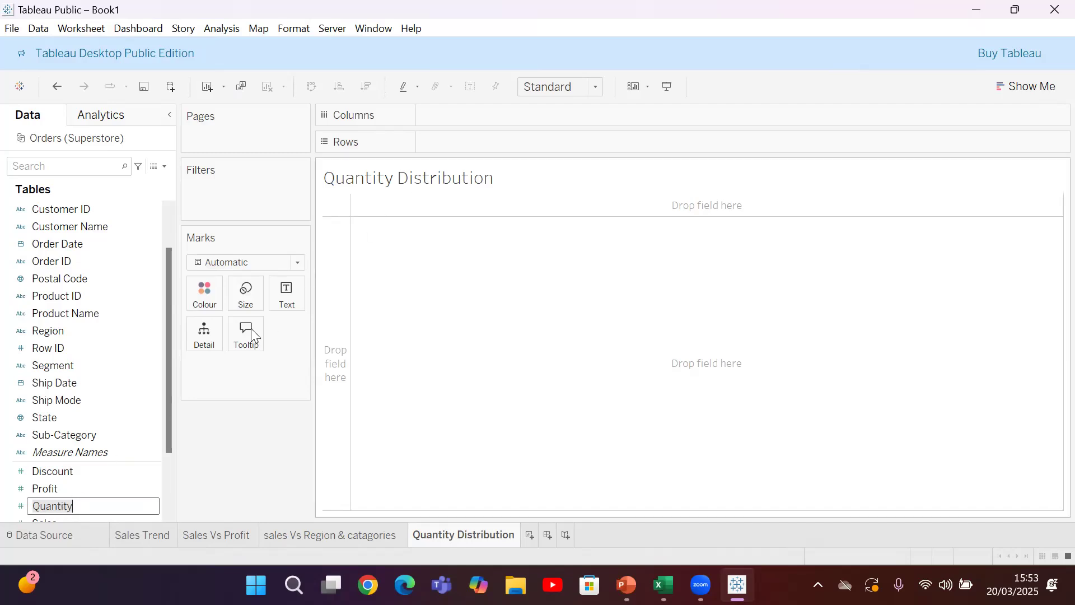
key(Return)
drag(61, 504, 463, 120)
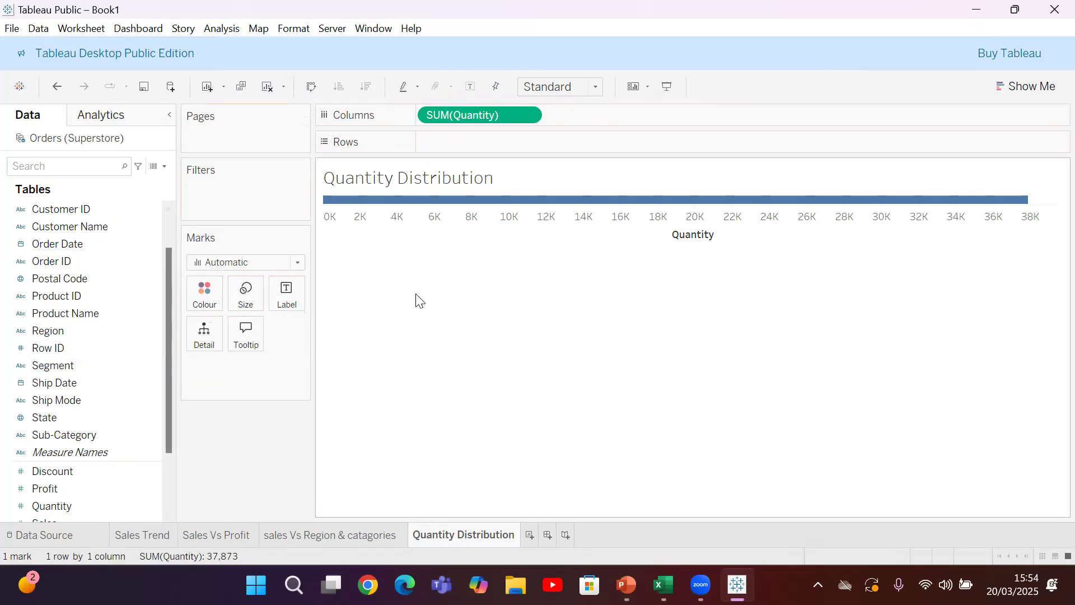
click(1020, 86)
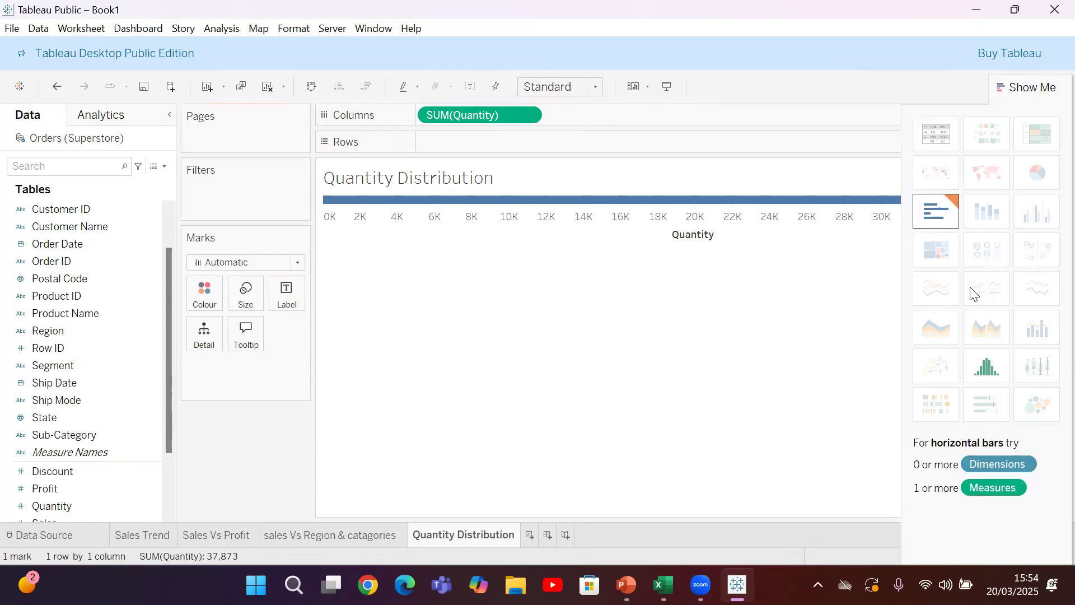
click(983, 375)
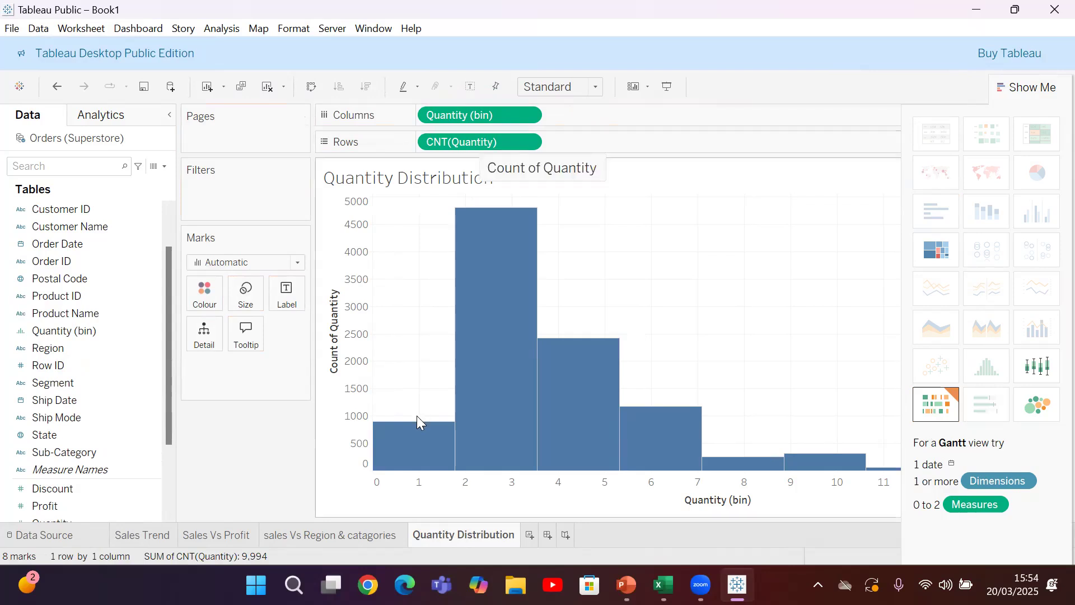
mouse_move(480, 425)
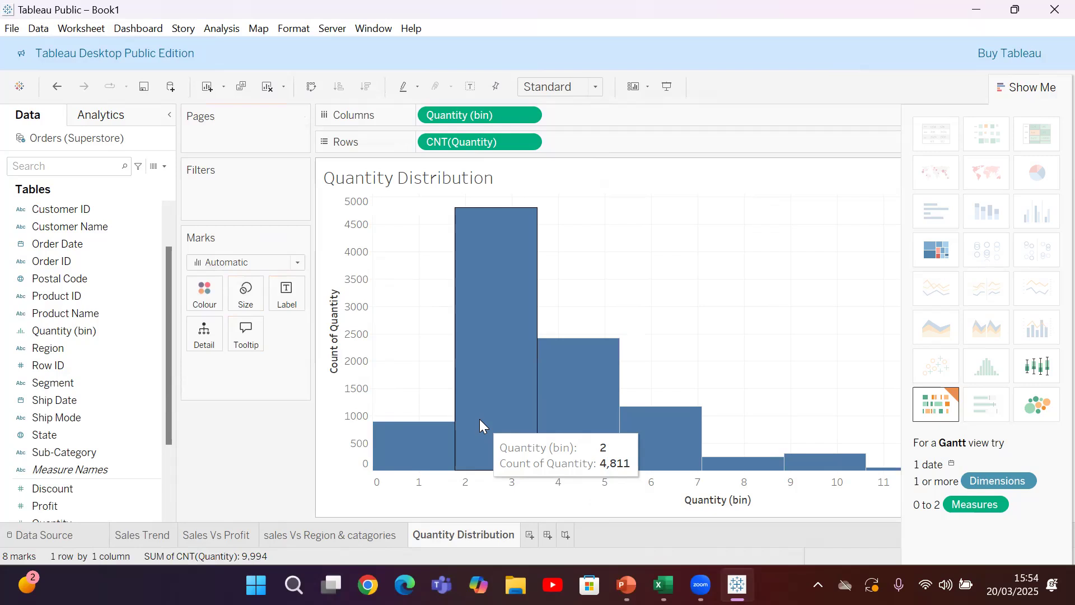
Add a fifth worksheet and name it Sales with region
click(529, 534)
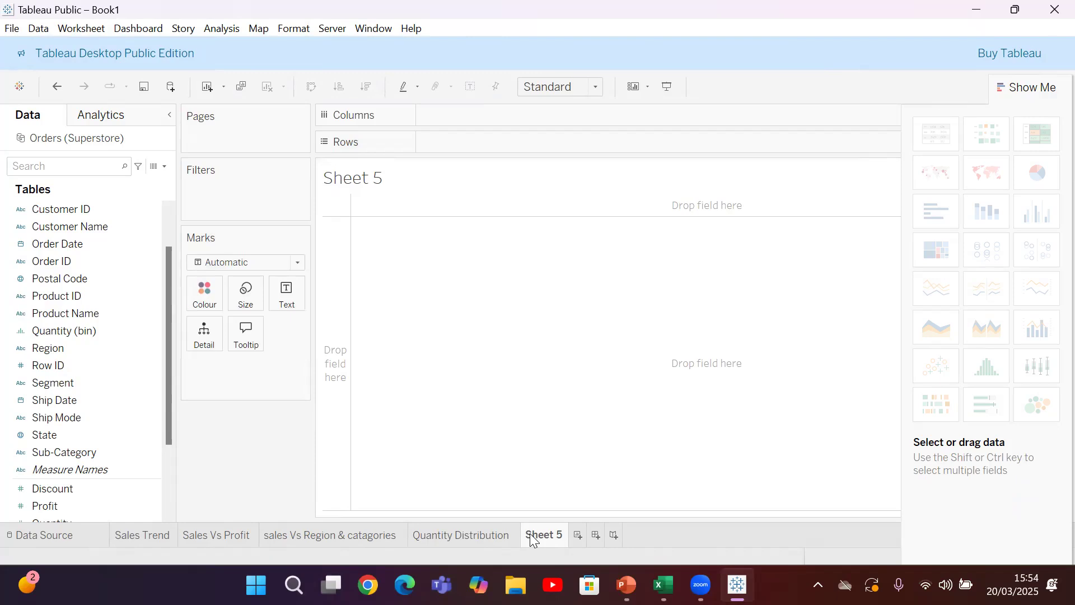
right_click(530, 535)
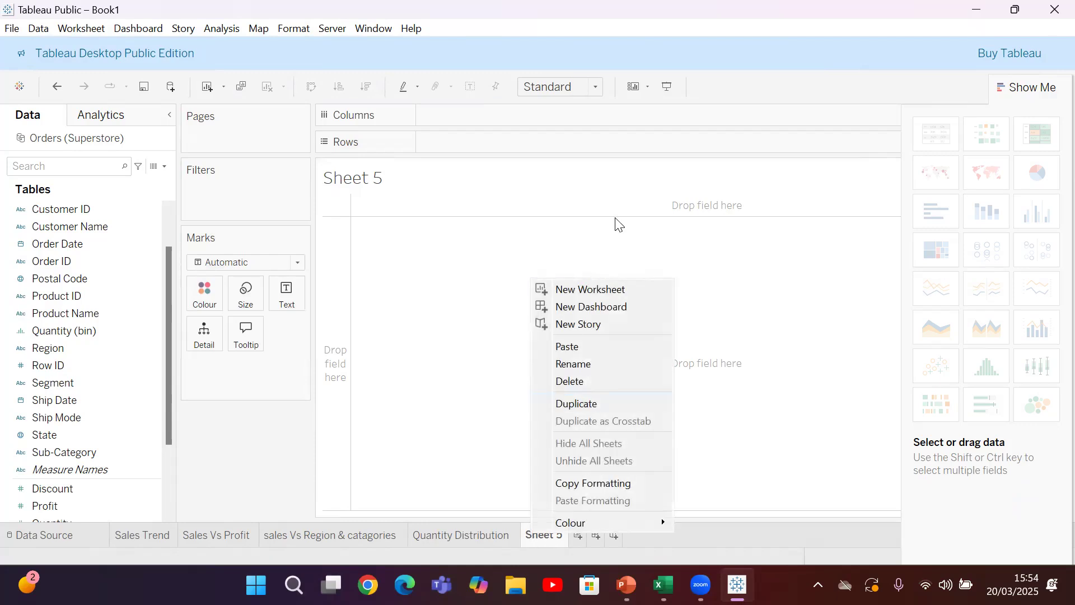
click(575, 369)
text(Sales with )
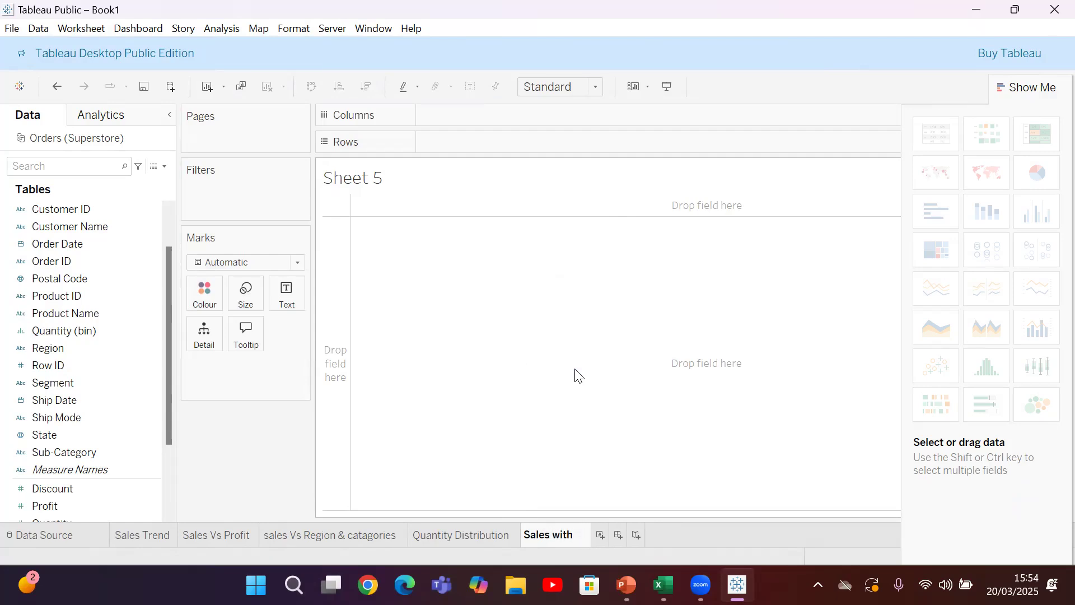
text(region)
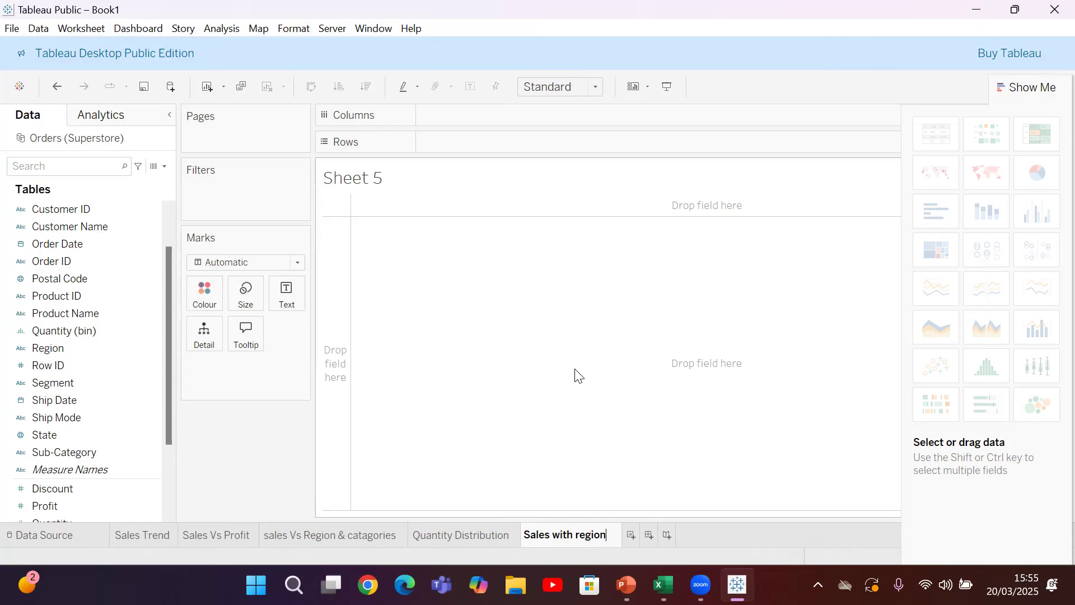
Set the mark type to Pie and assign Sales to the slice angle
click(244, 259)
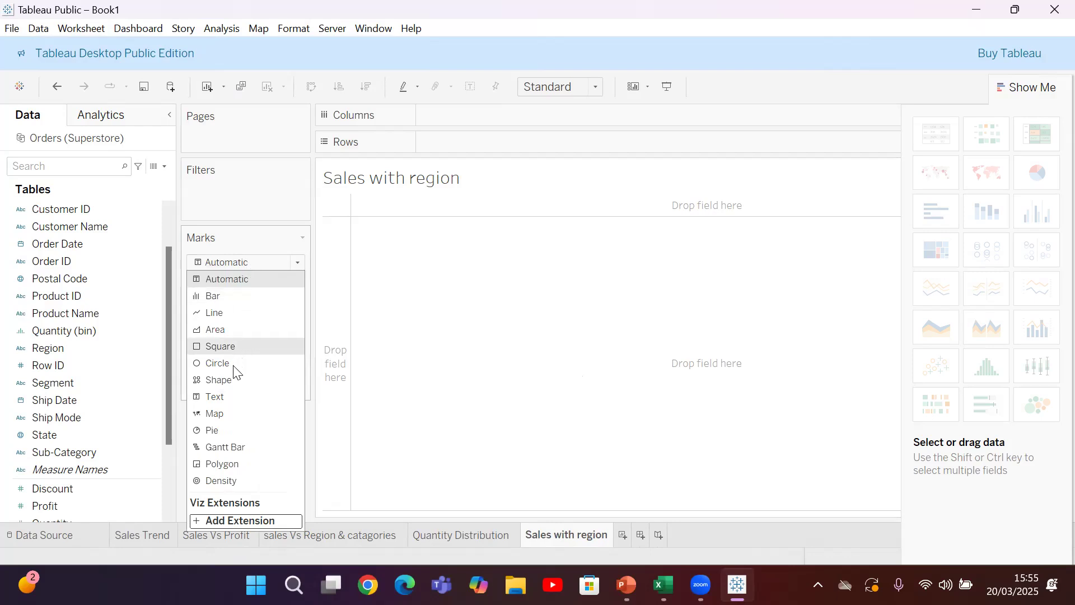
click(230, 430)
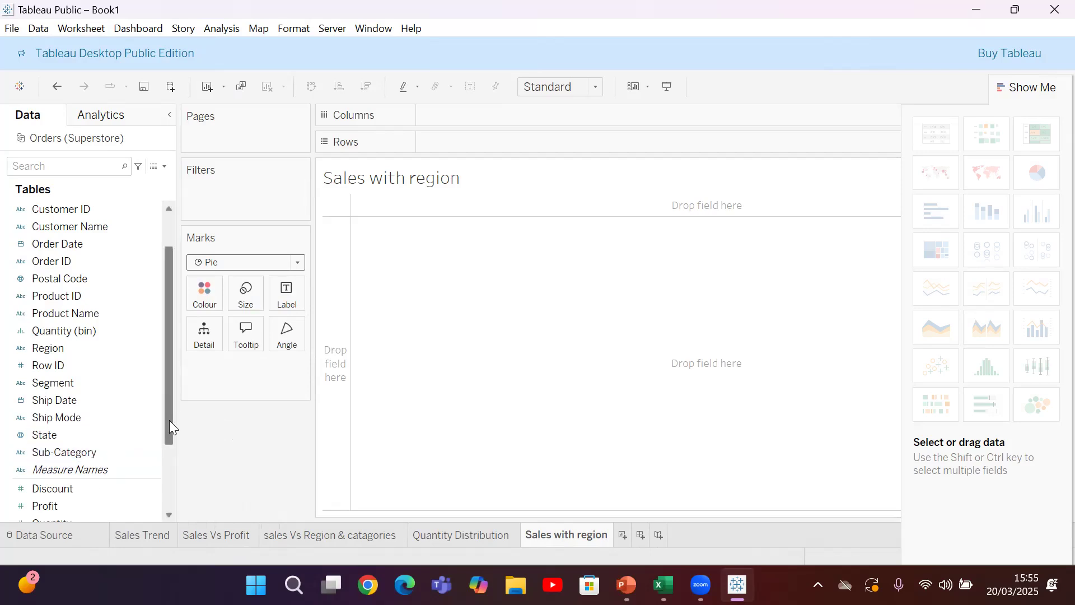
drag(169, 420, 169, 454)
drag(62, 486, 281, 335)
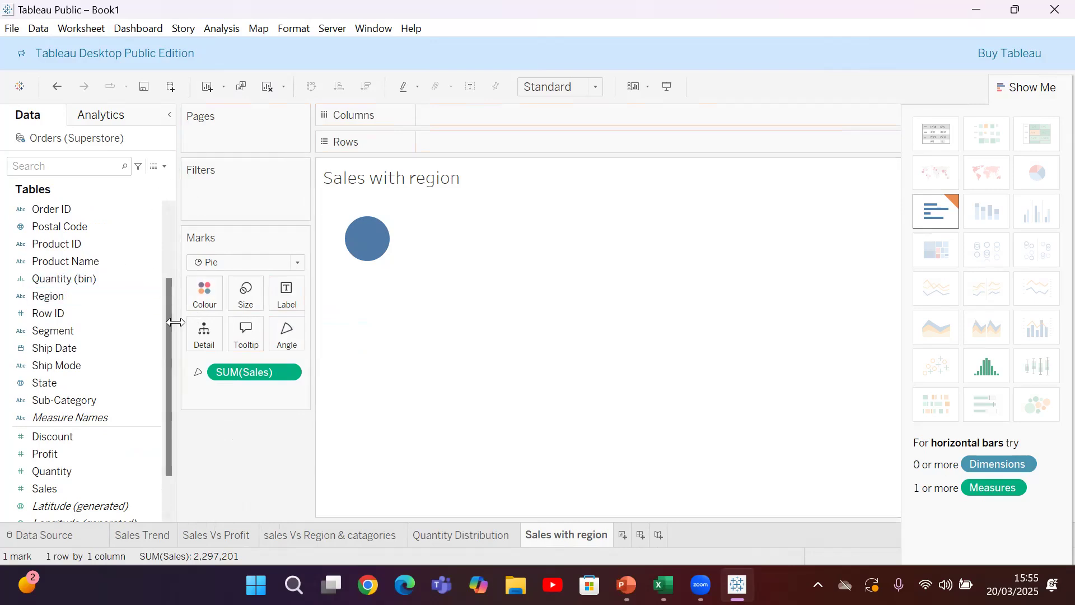
Colour the pie slices by Category
scroll(163, 274, up, 3)
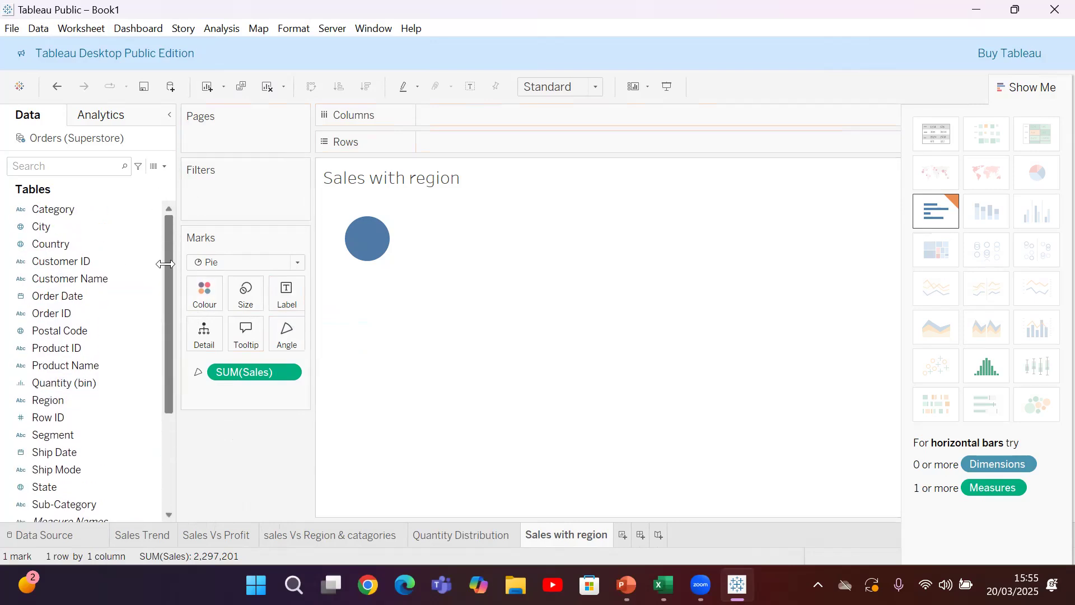
click(78, 209)
drag(78, 209, 209, 292)
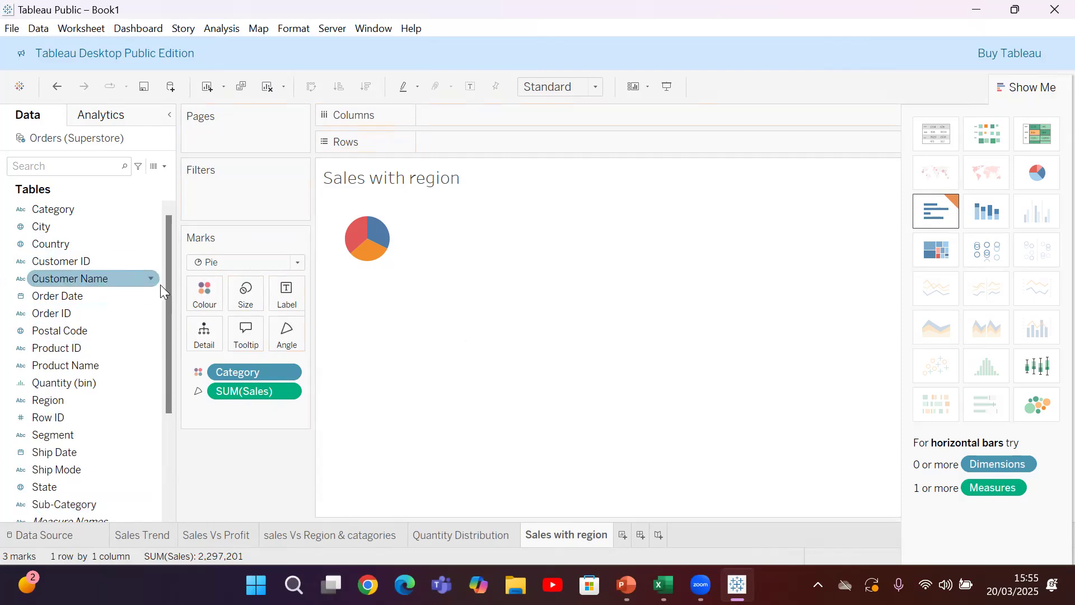
Label the pie slices with their Sales values
drag(169, 302, 173, 424)
click(74, 436)
drag(74, 436, 291, 294)
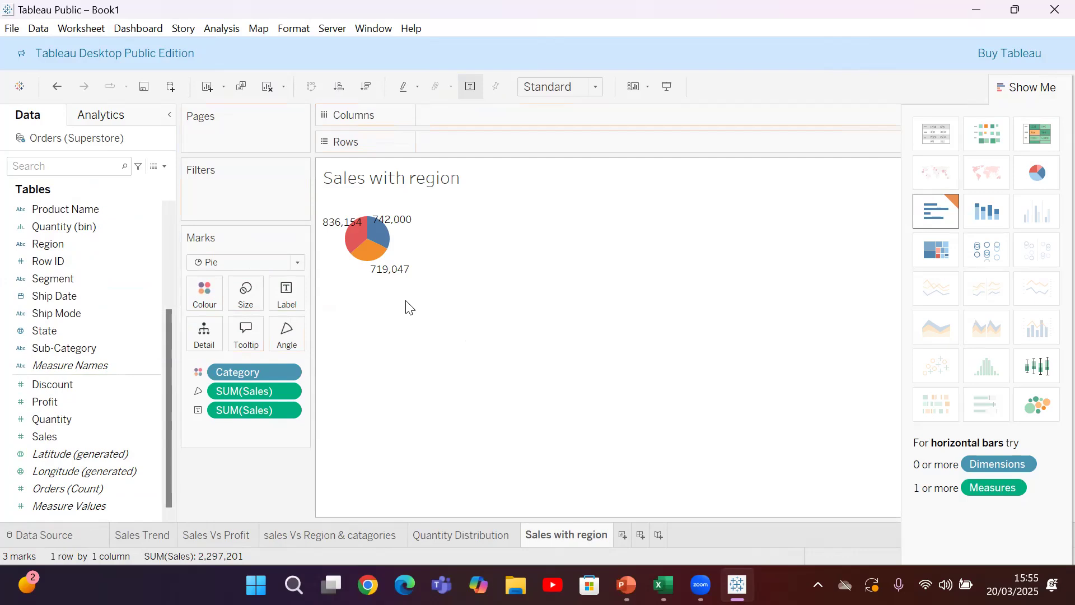
Add a sixth worksheet and set it up with Square marks sized by Sales
click(623, 535)
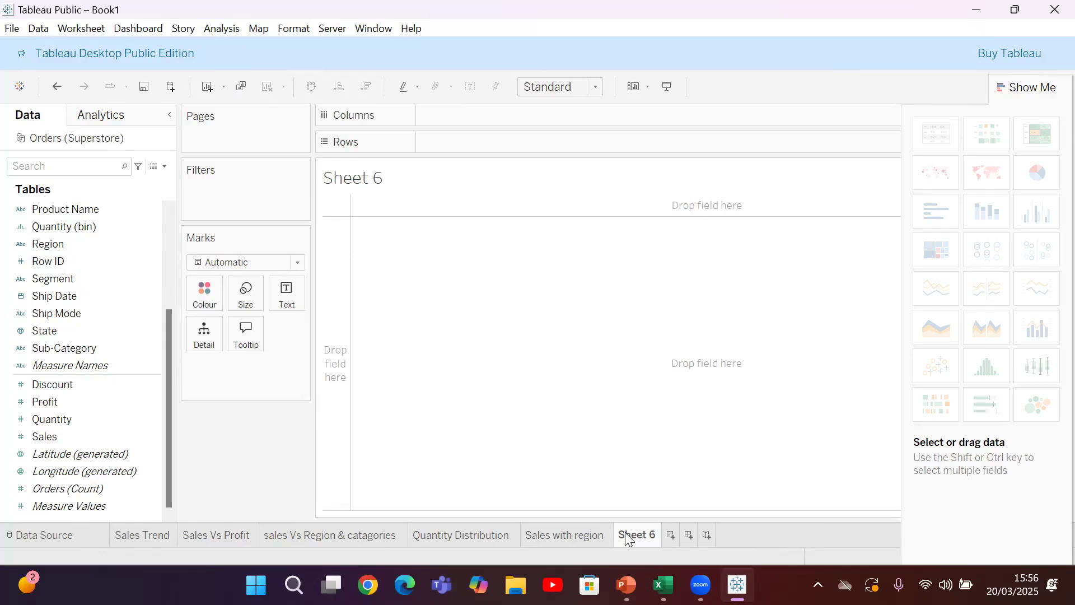
click(227, 263)
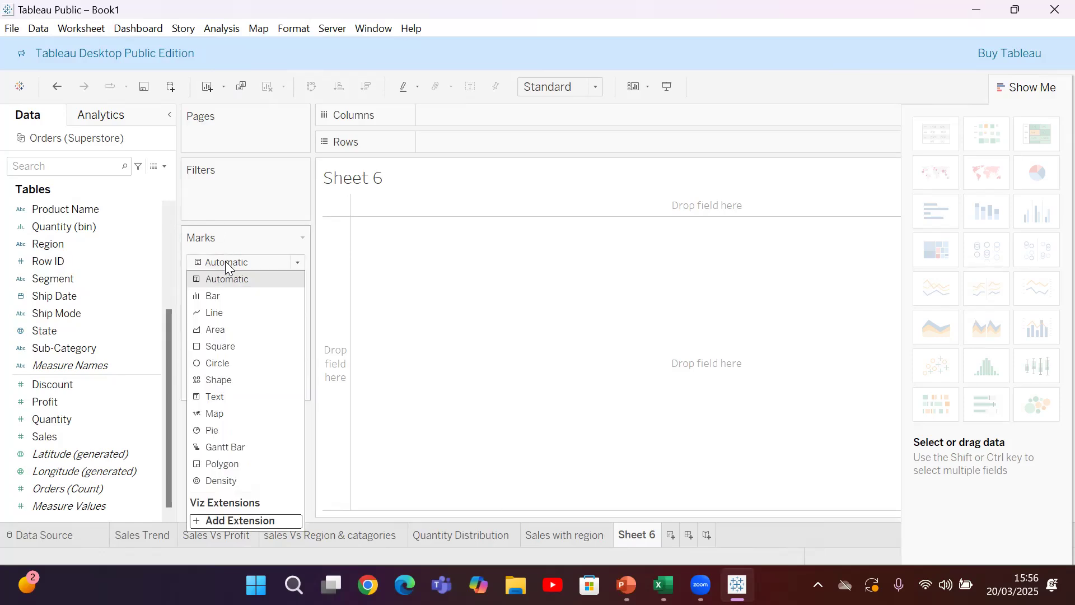
click(213, 347)
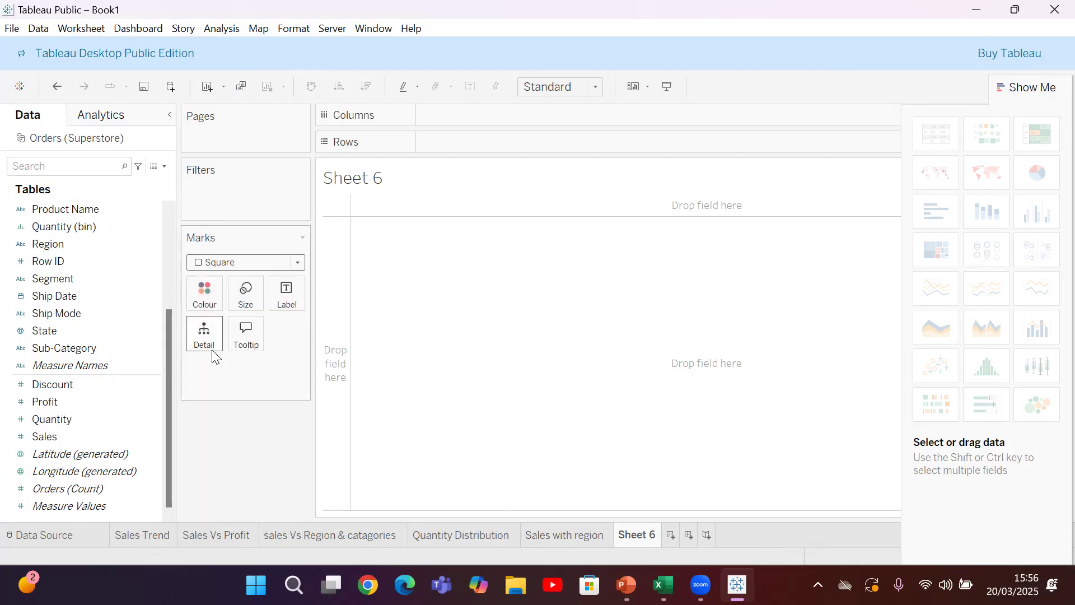
click(74, 439)
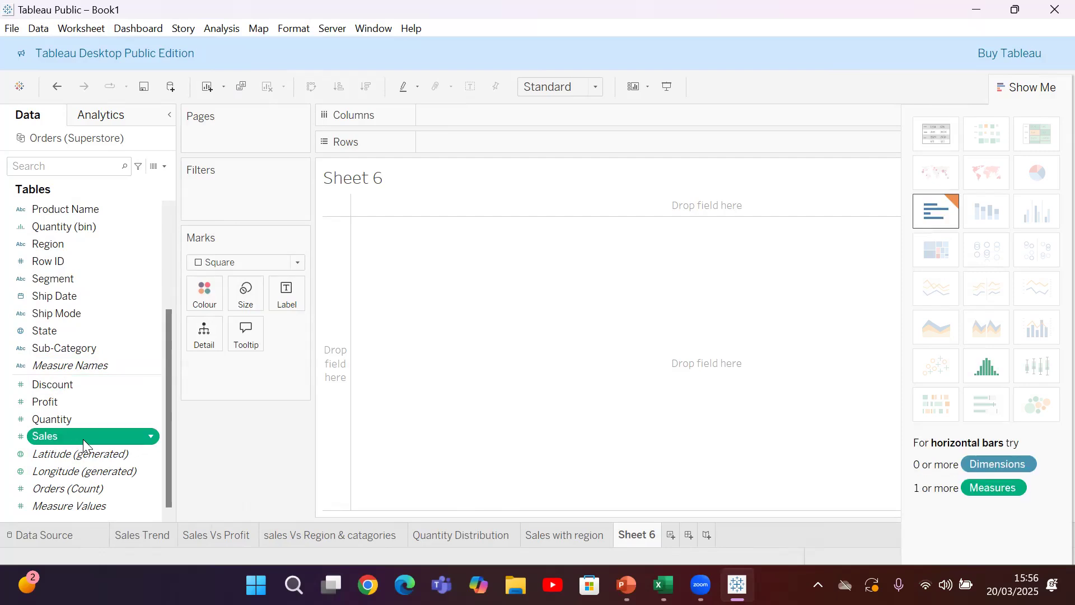
drag(84, 439, 253, 302)
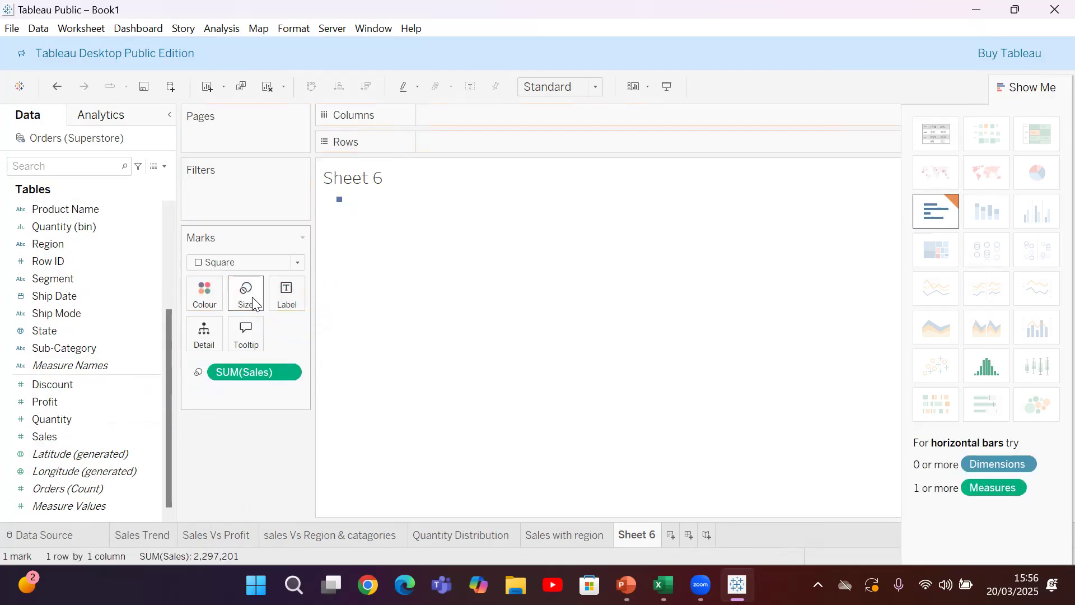
Colour the square marks by Category to form a treemap
drag(166, 350, 169, 232)
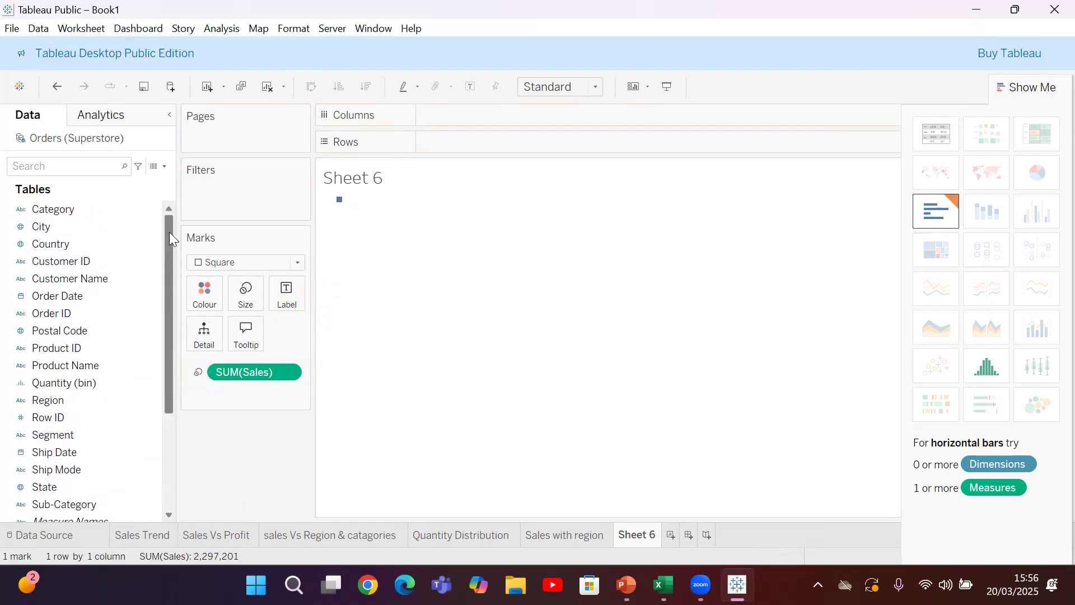
click(86, 208)
drag(86, 208, 480, 167)
drag(479, 165, 206, 302)
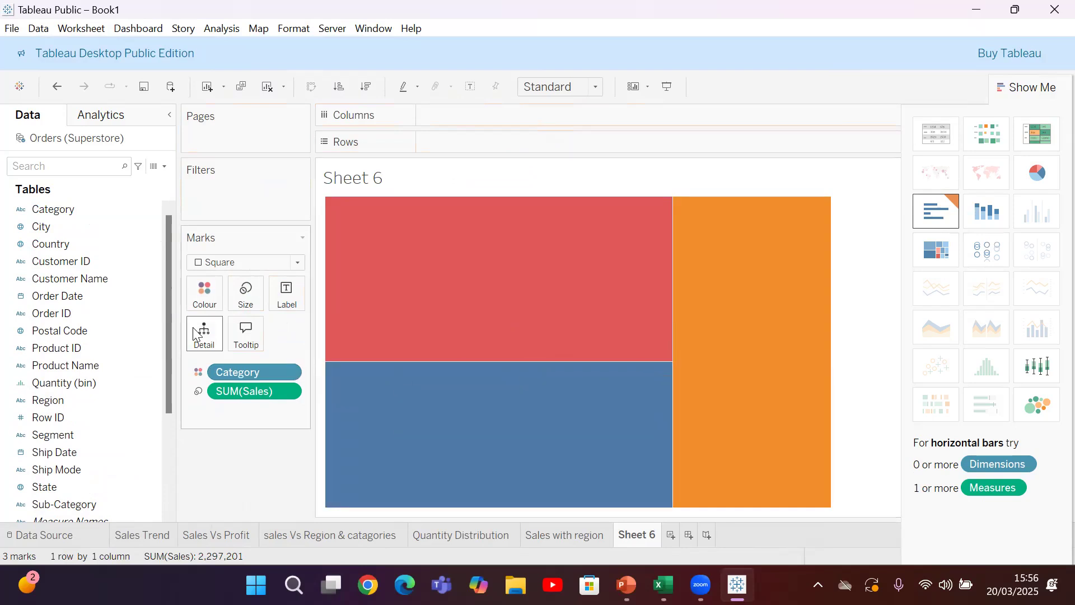
Label the treemap rectangles with Sales and Sub-Category
drag(171, 330, 191, 504)
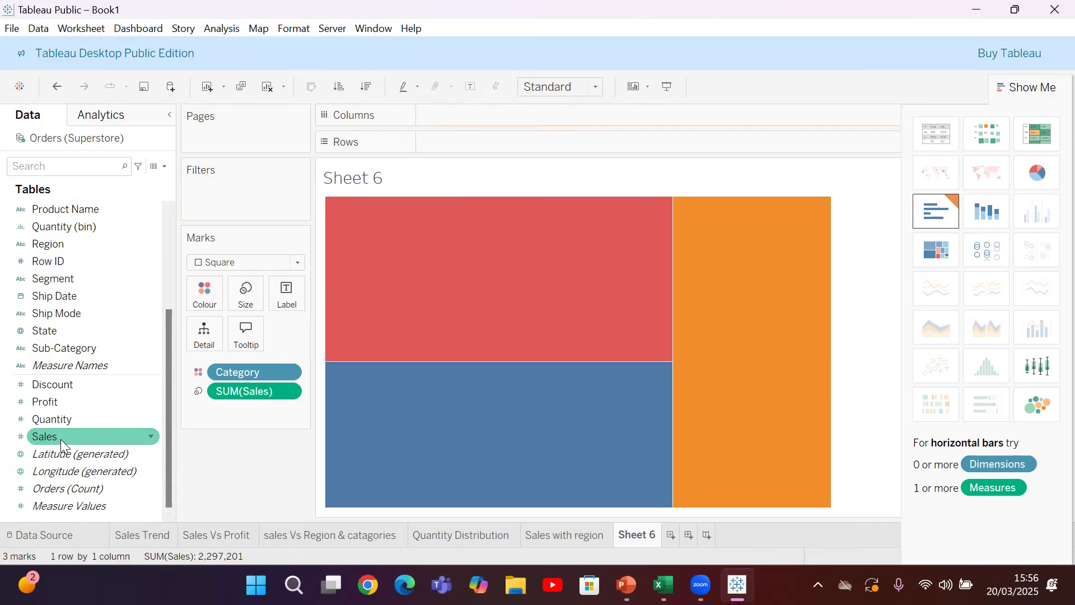
drag(60, 439, 280, 297)
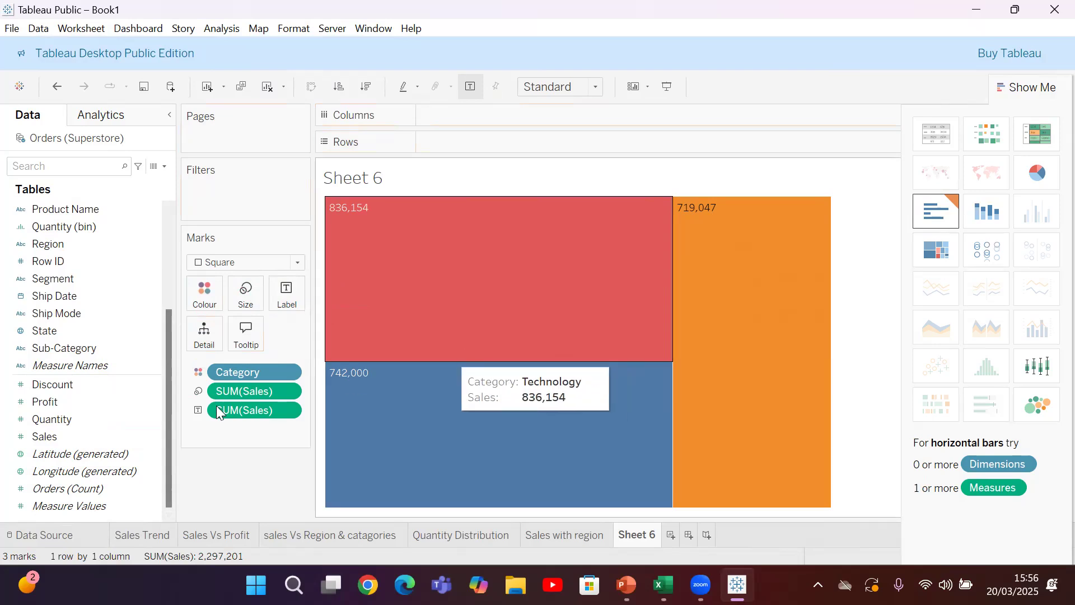
drag(101, 352, 296, 293)
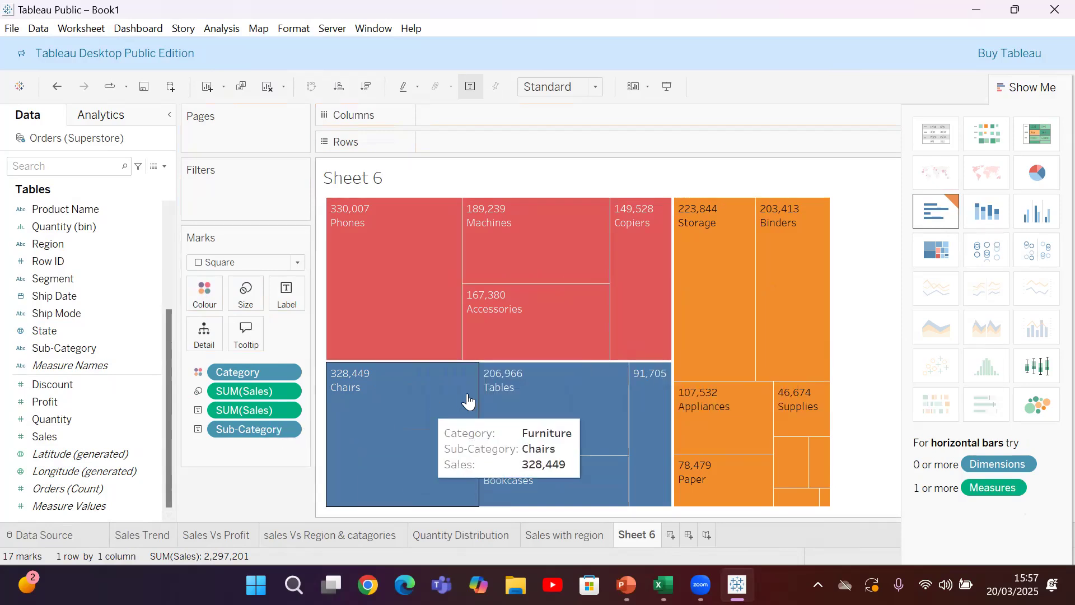
mouse_move(391, 293)
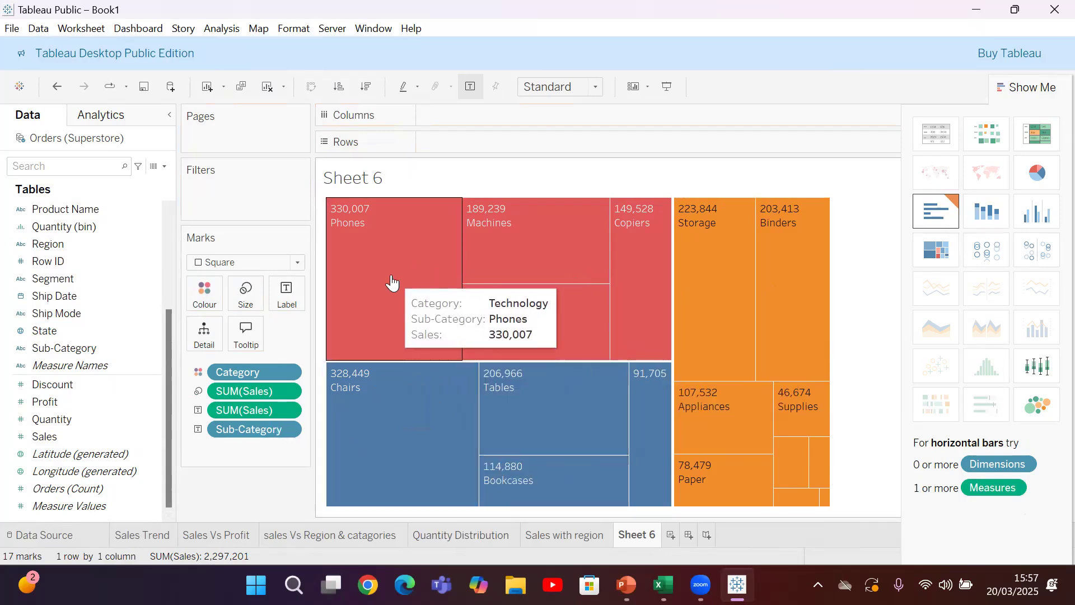
Rename the Sheet 6 worksheet as treemap
right_click(631, 542)
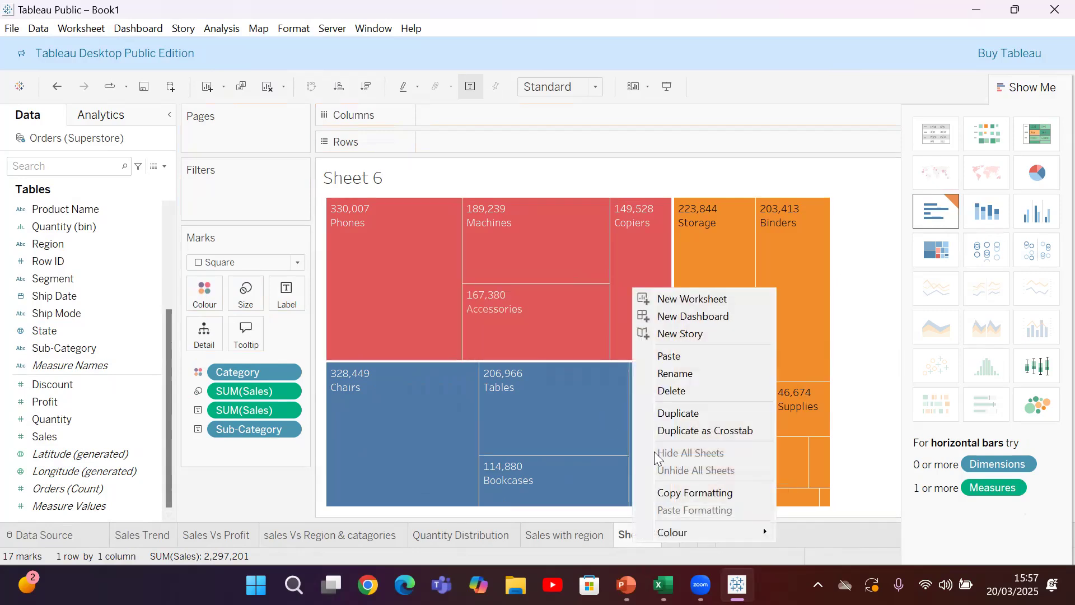
click(677, 371)
text(treemap)
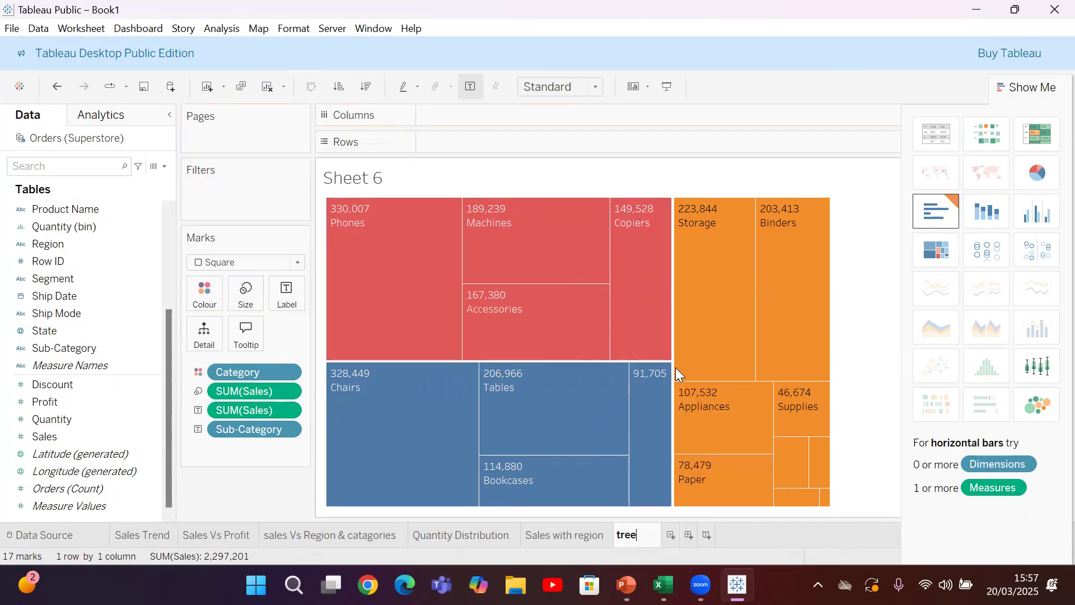
key(Return)
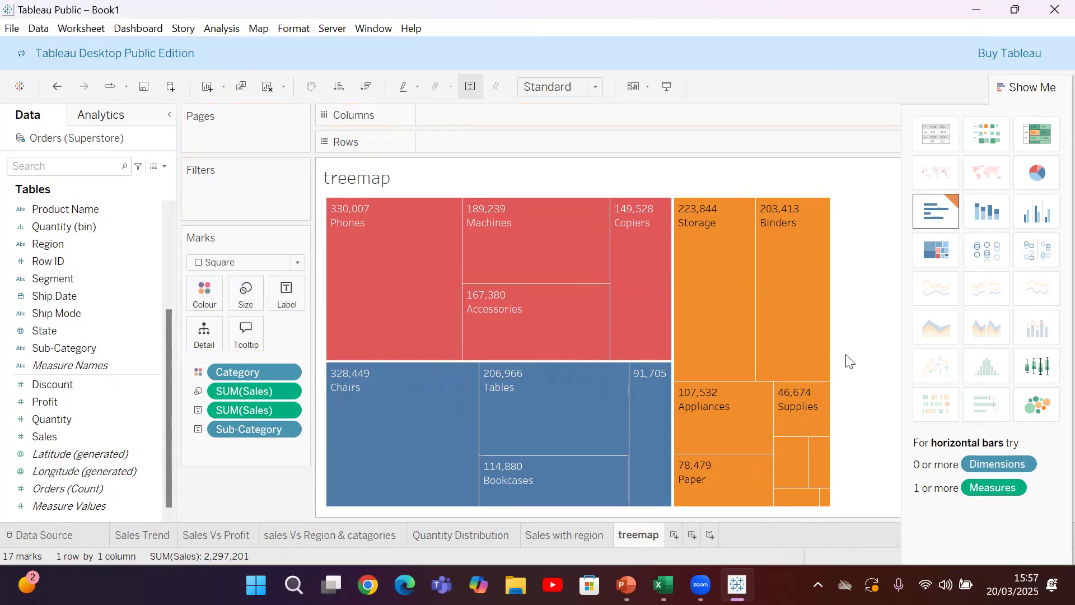
Add a seventh worksheet and name it area chart quanity
click(673, 535)
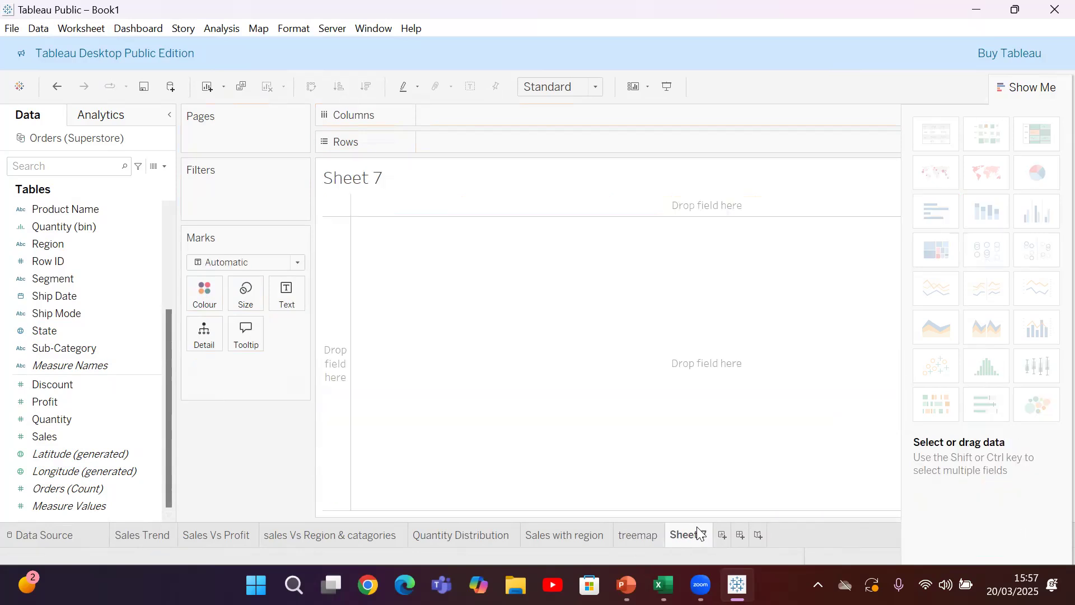
right_click(696, 532)
click(742, 354)
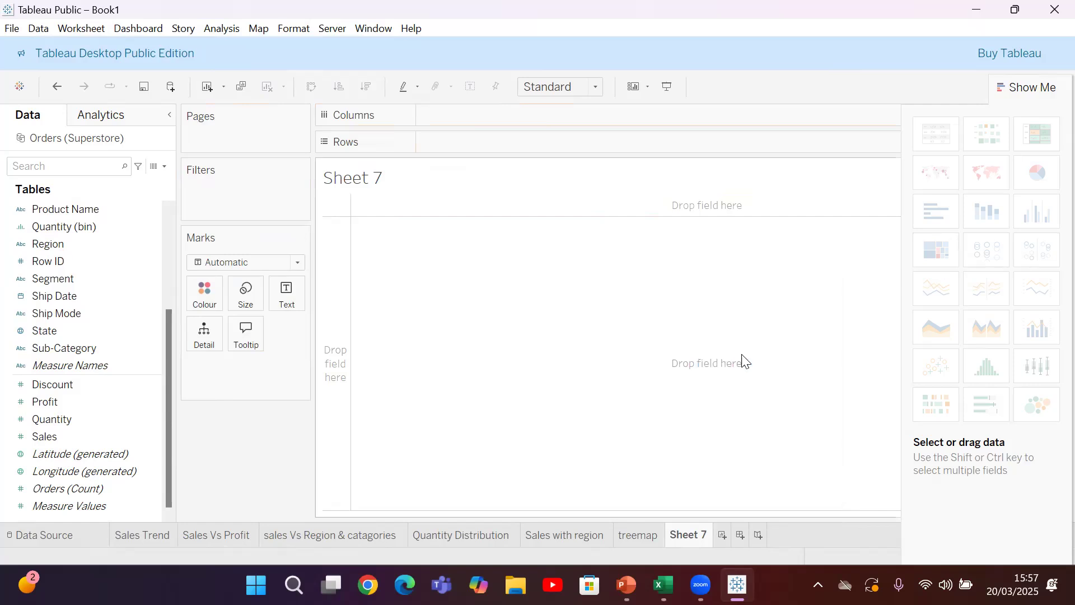
text(area chart)
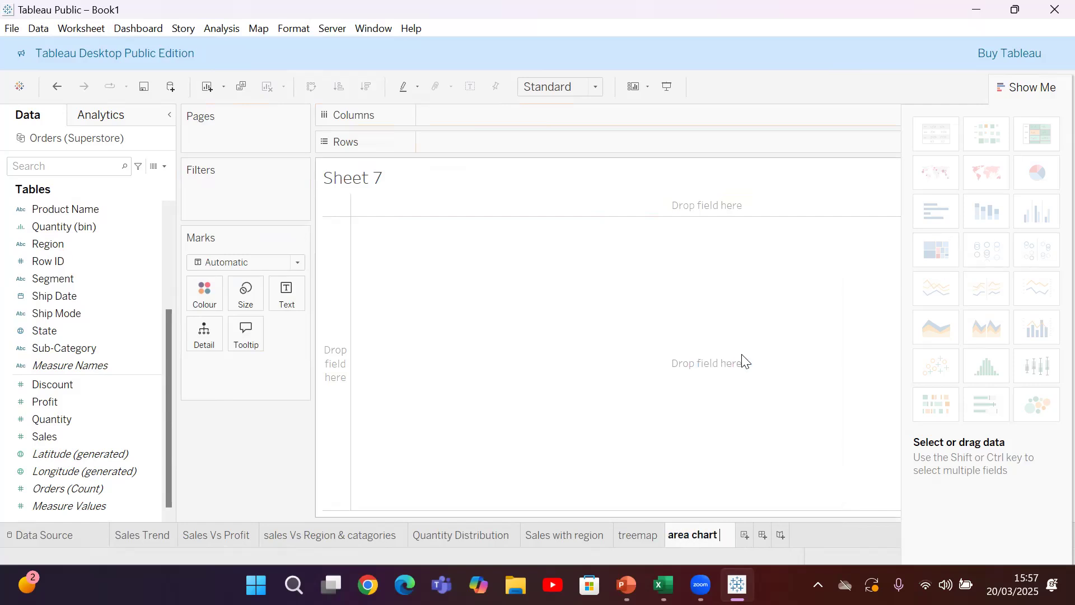
text( quan)
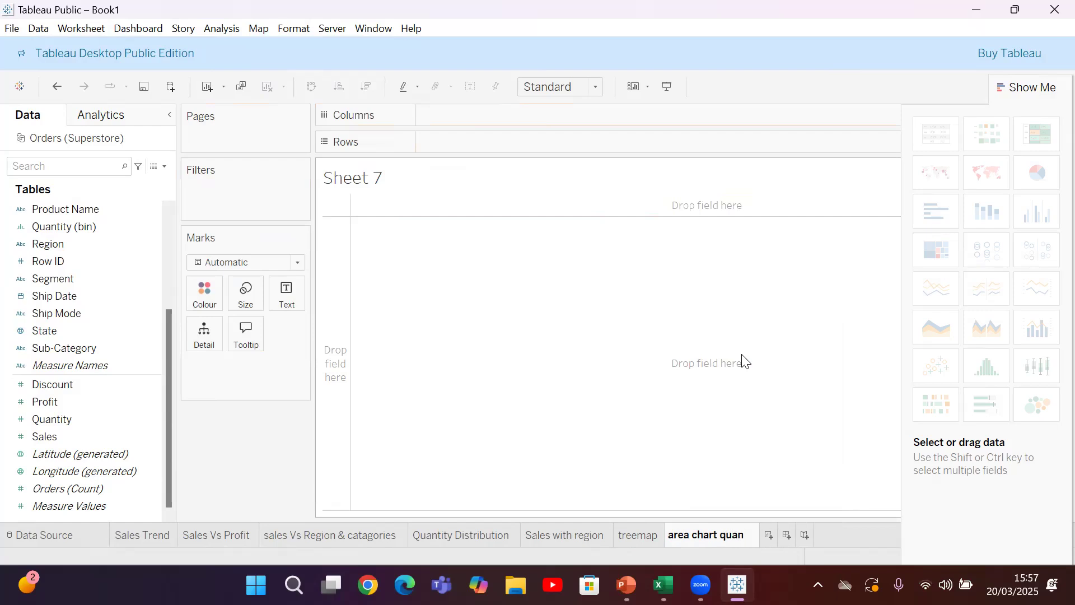
text(ity)
key(Return)
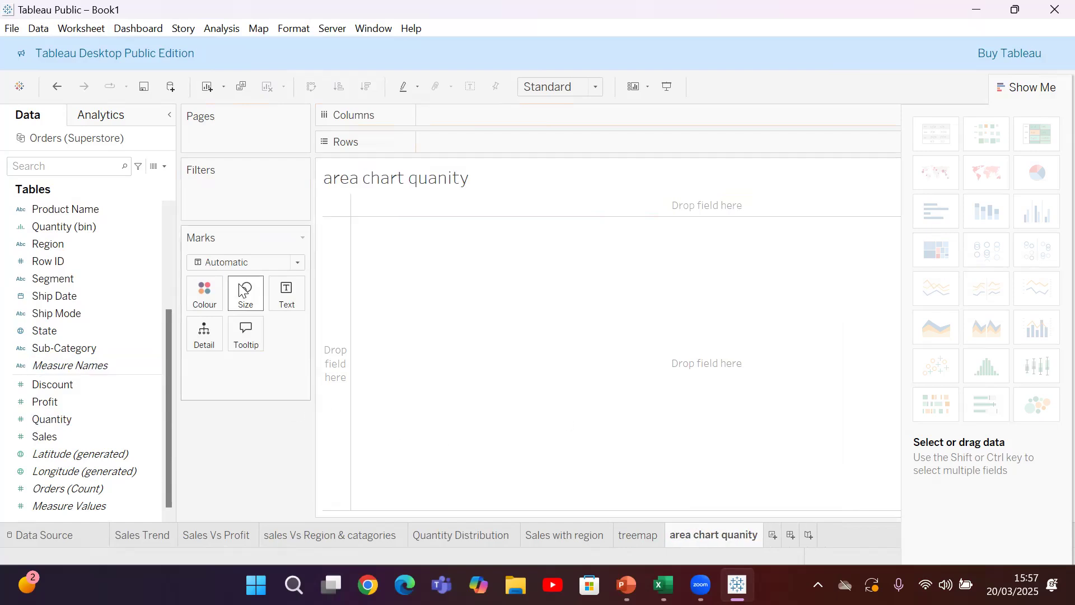
Set the mark type to Area and place Order Date on the columns
click(300, 262)
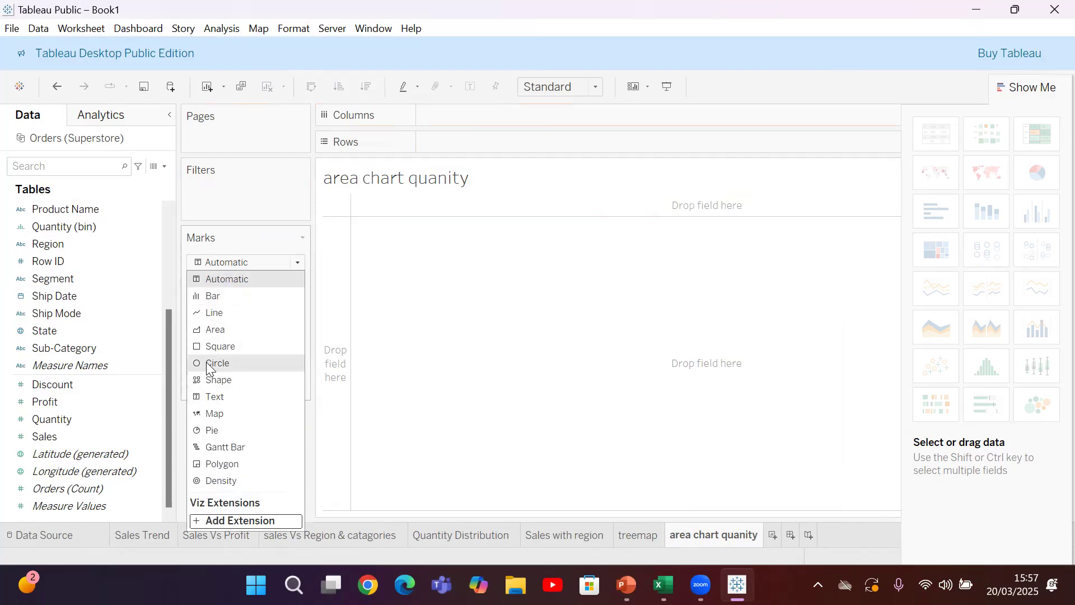
click(218, 330)
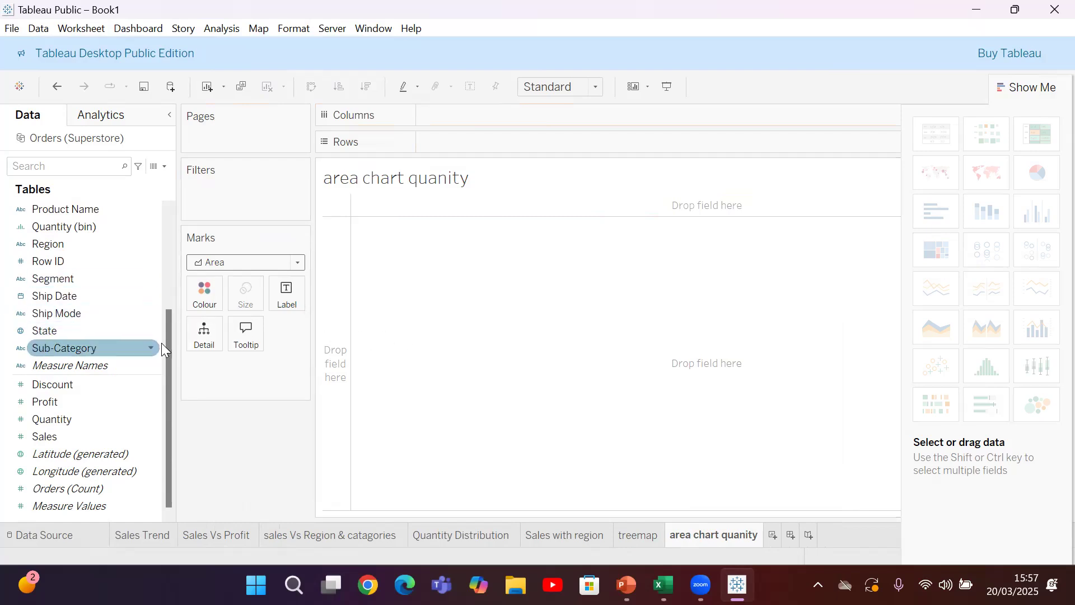
scroll(171, 343, up, 2)
scroll(173, 235, up, 1)
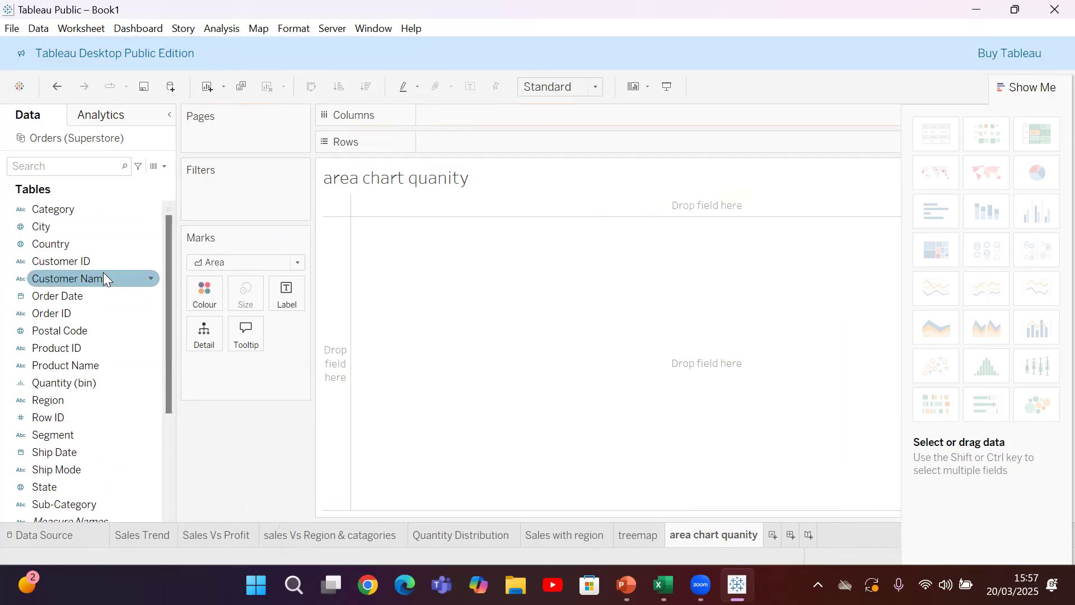
drag(87, 296, 490, 119)
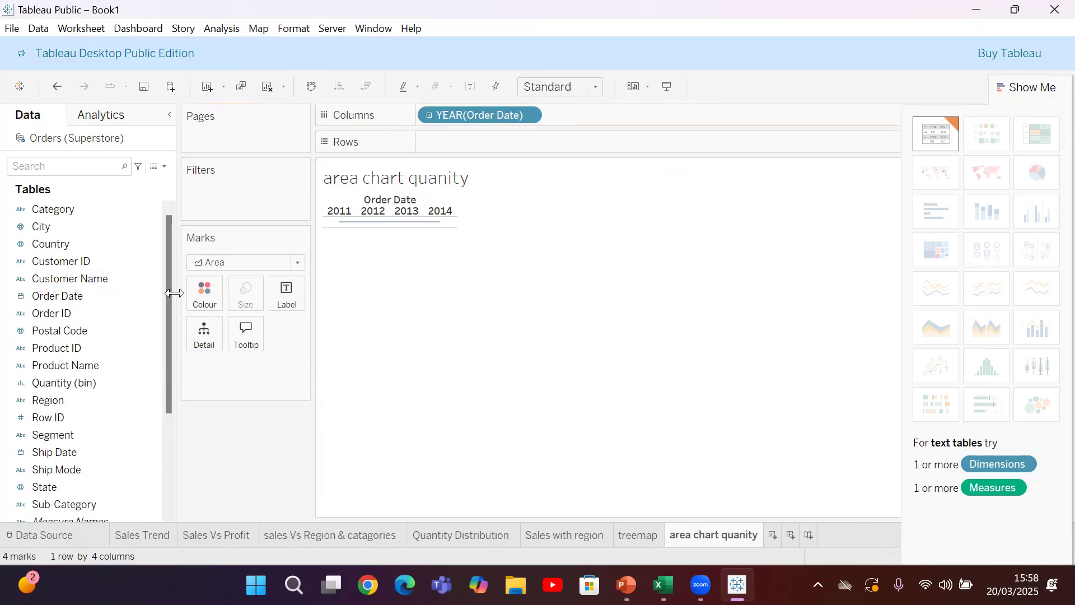
Place Quantity on the rows and group the Order Date columns by discrete month
drag(170, 300, 168, 462)
click(95, 418)
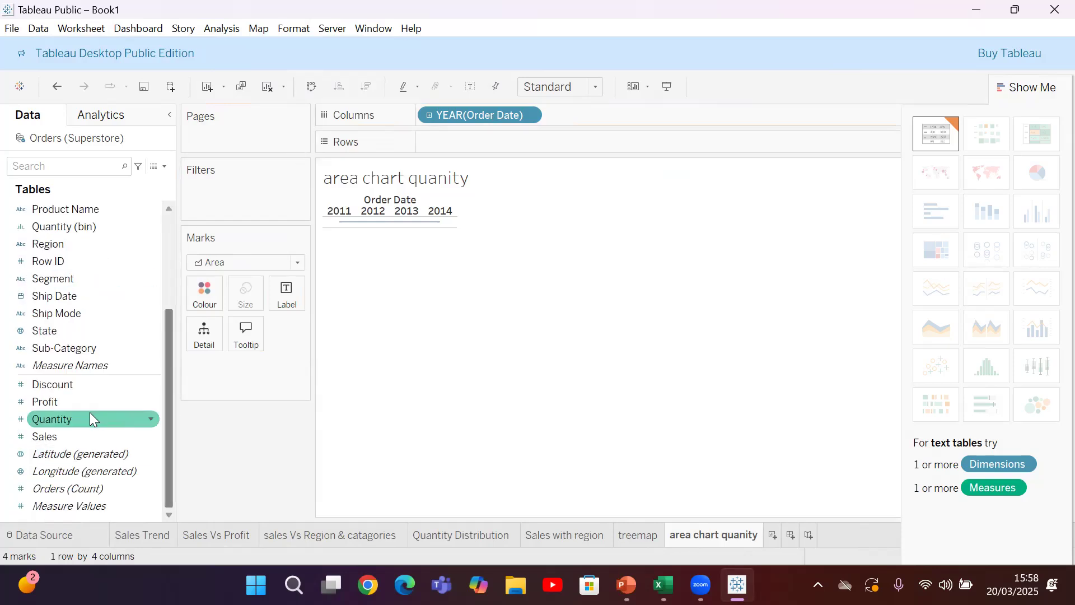
drag(78, 414, 476, 140)
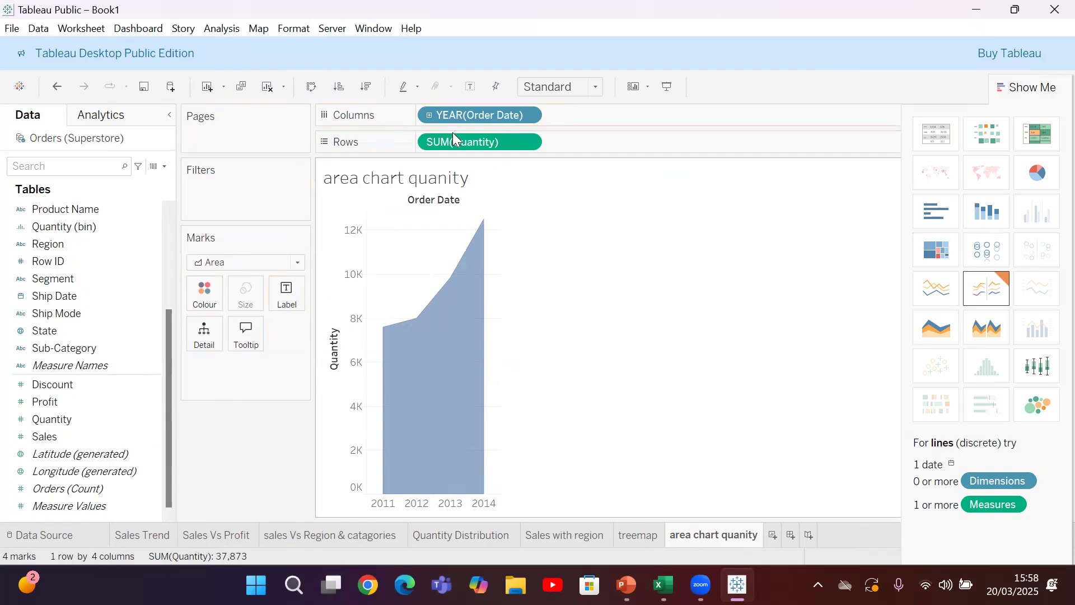
click(526, 115)
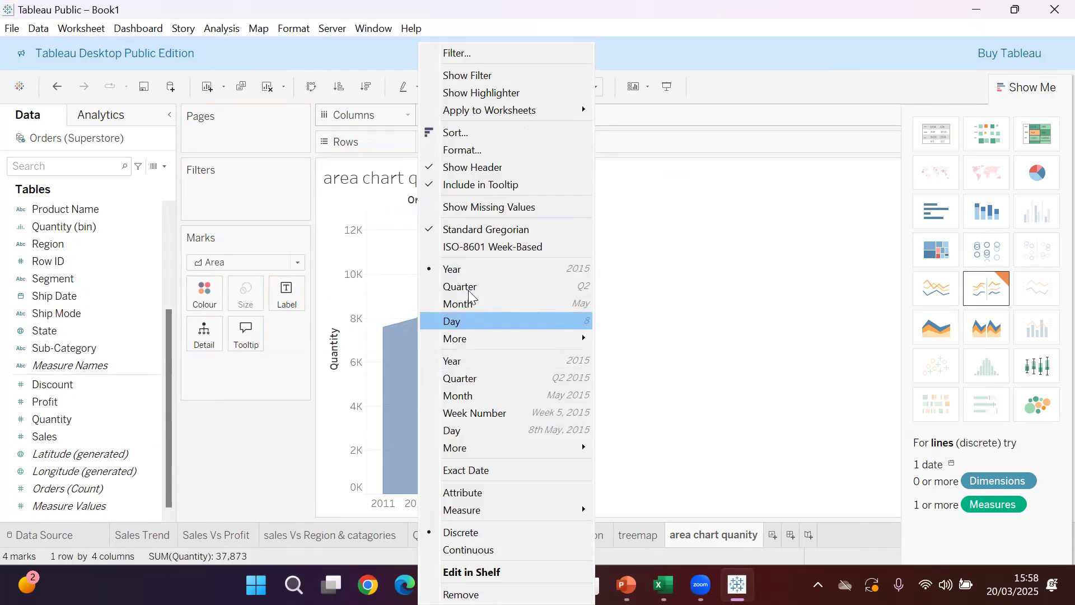
click(467, 305)
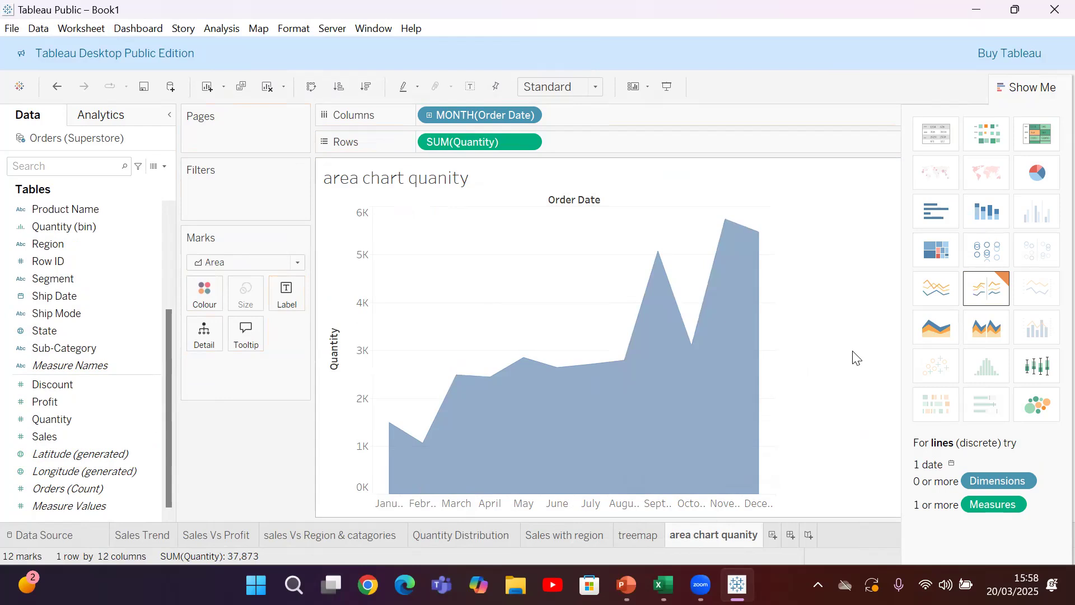
Add an eighth worksheet and name it Discount
click(771, 536)
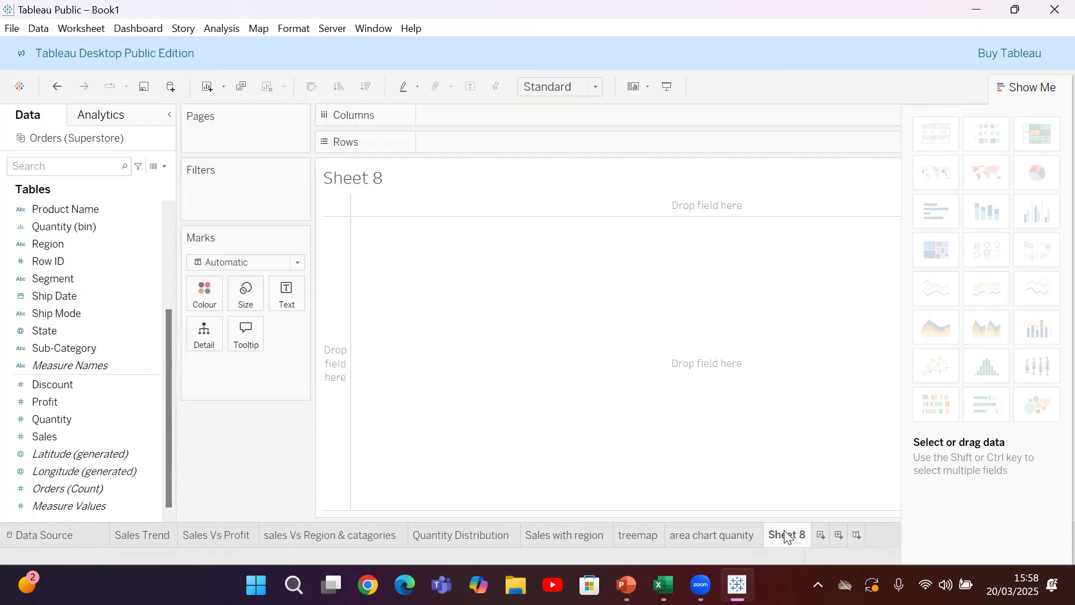
right_click(790, 535)
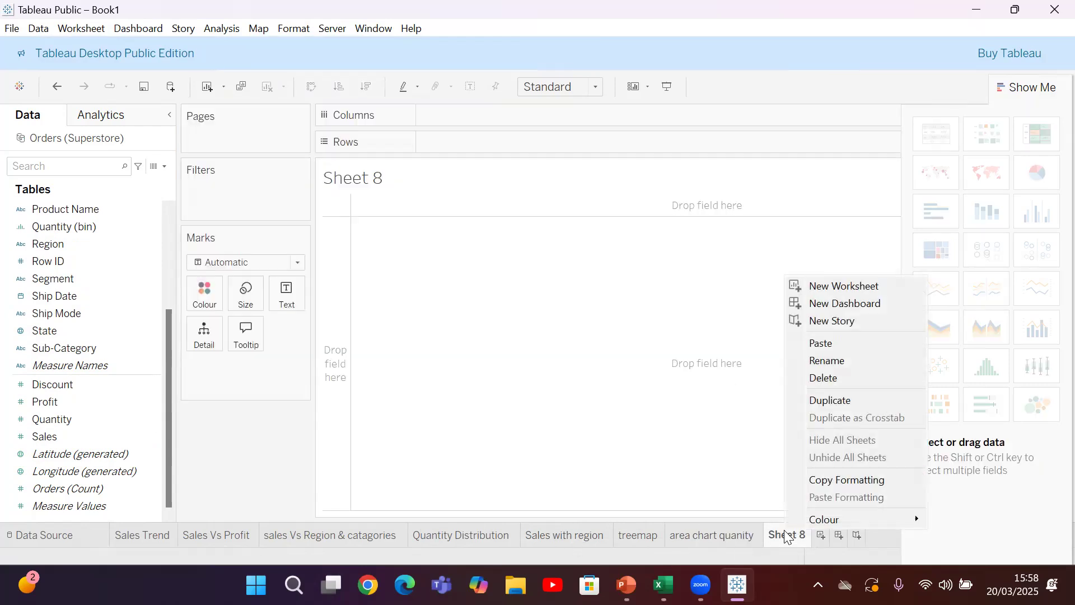
click(835, 366)
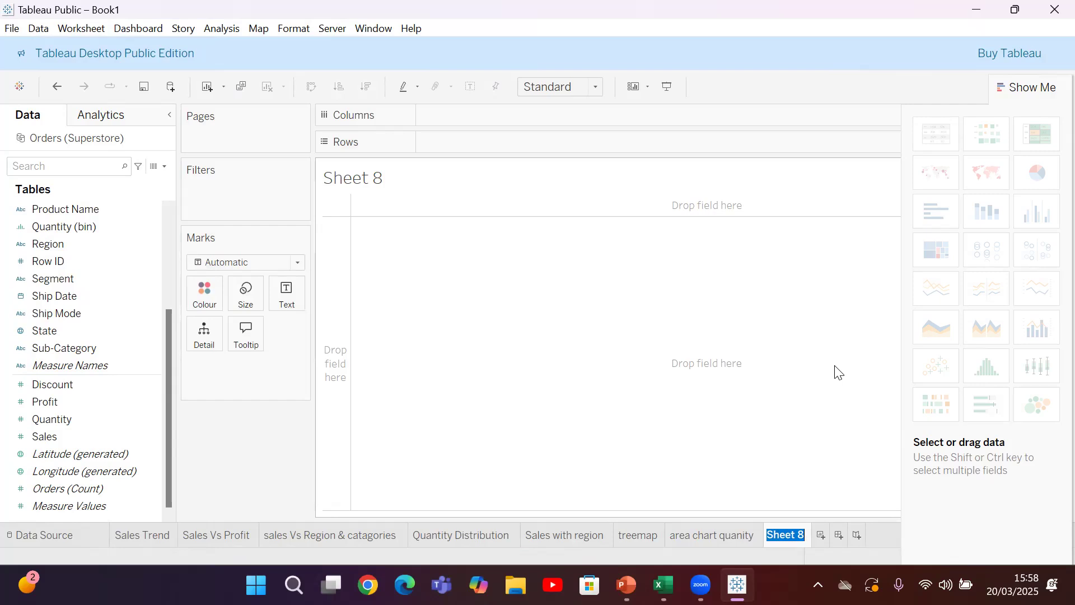
text(Discount)
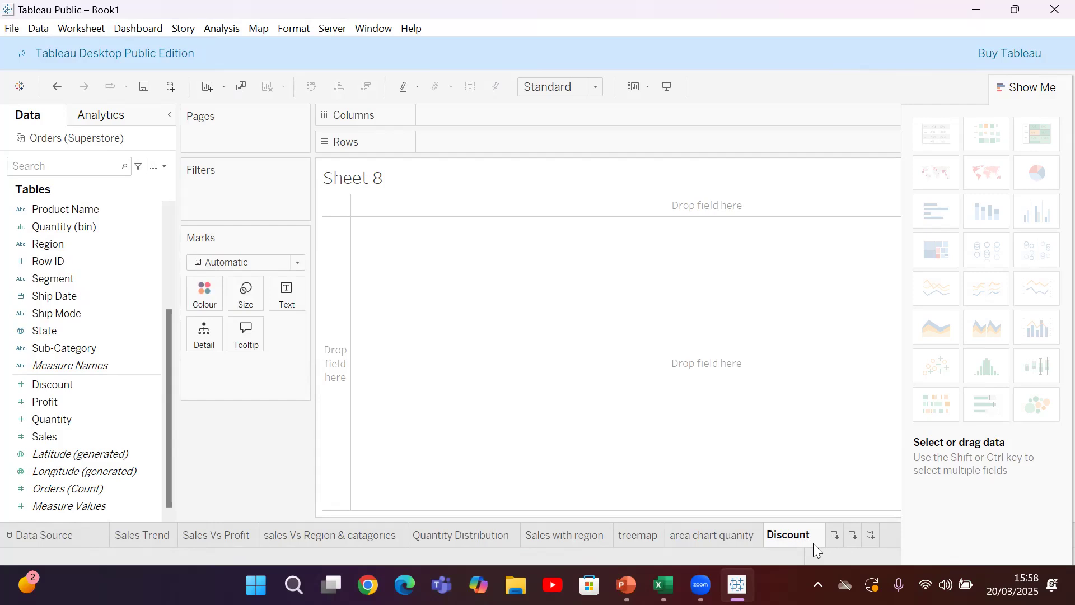
click(626, 435)
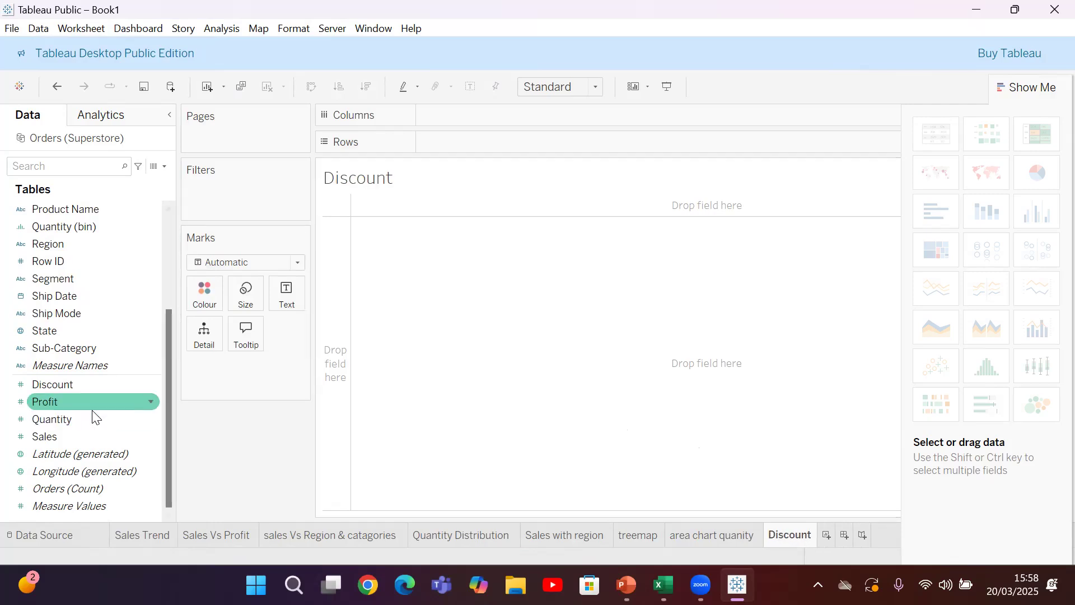
Place the Discount measure on the rows of the Discount worksheet
click(85, 385)
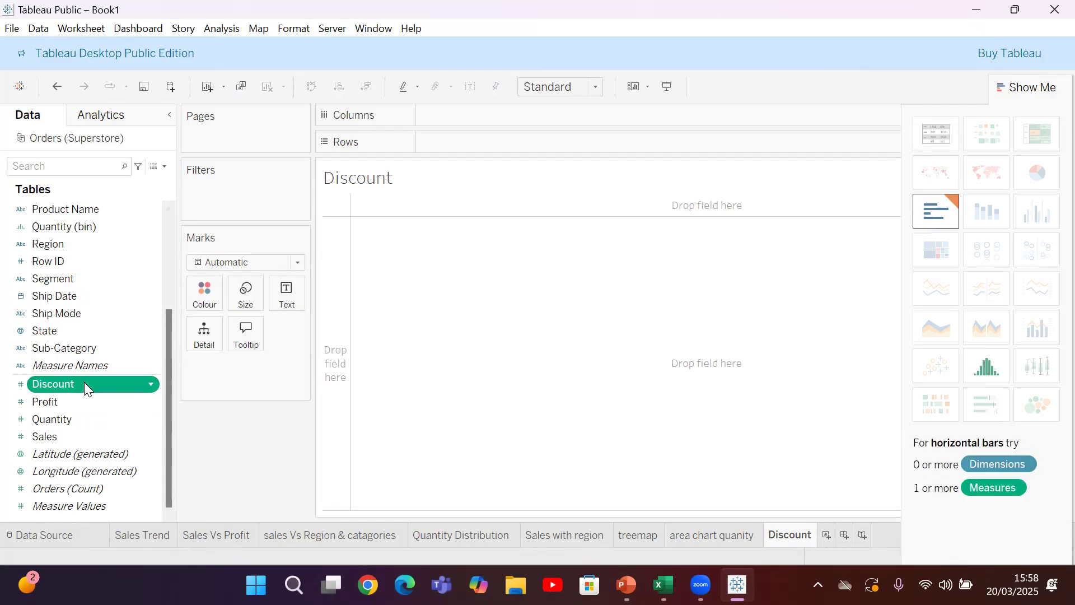
drag(75, 383, 489, 134)
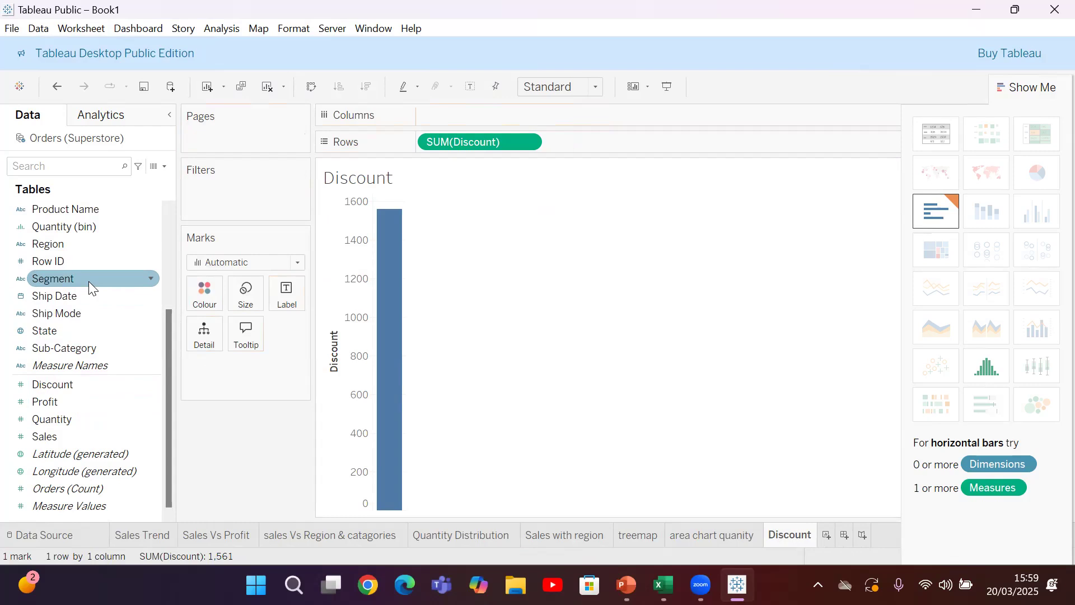
Place Segment on the columns of the Discount worksheet and set the mark type to Circle
drag(88, 281, 508, 121)
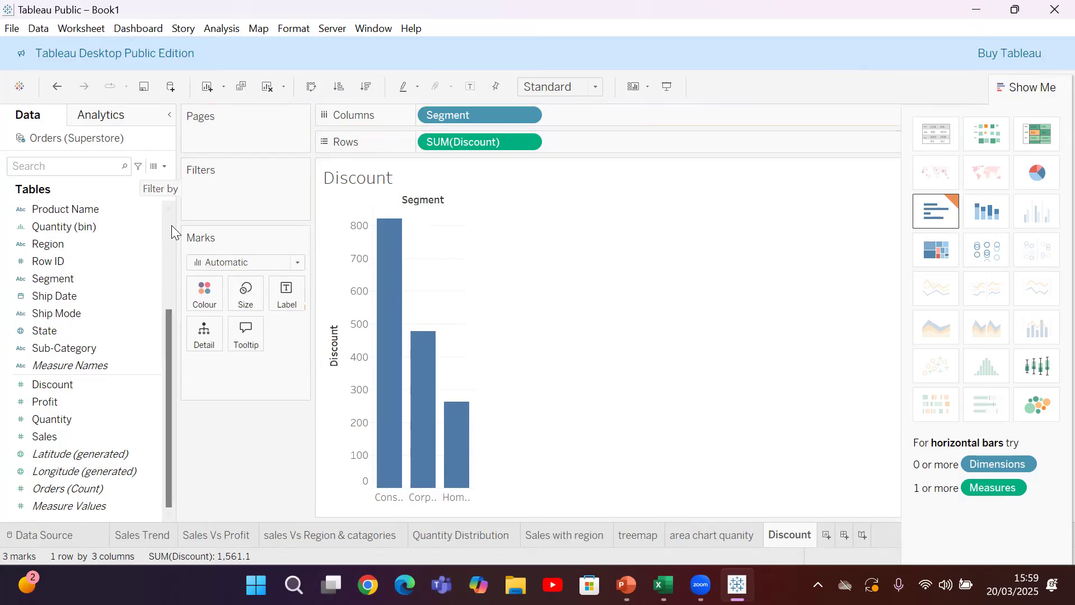
click(222, 263)
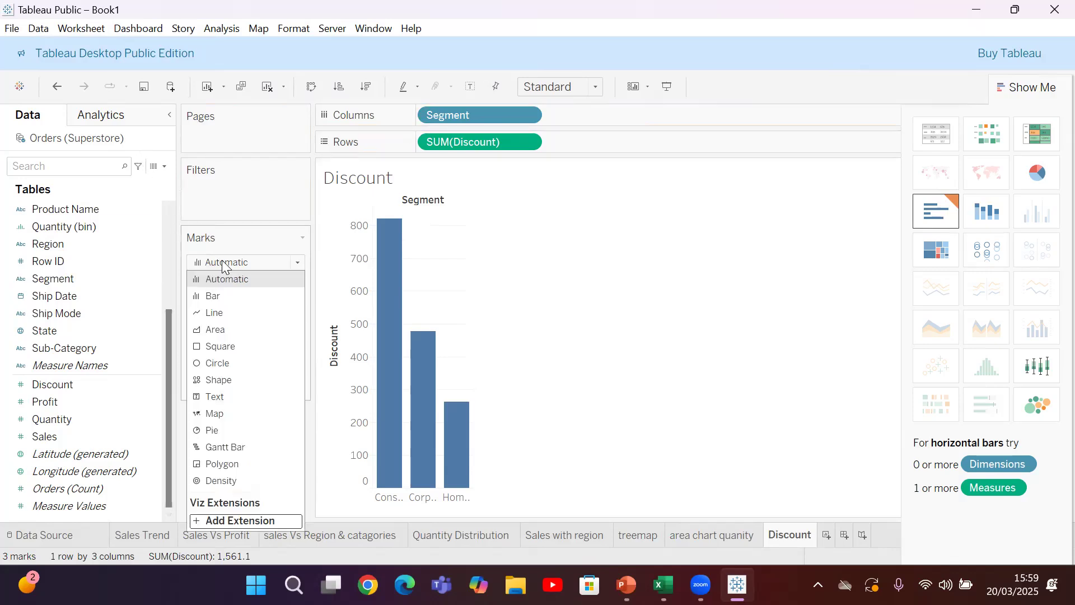
click(206, 364)
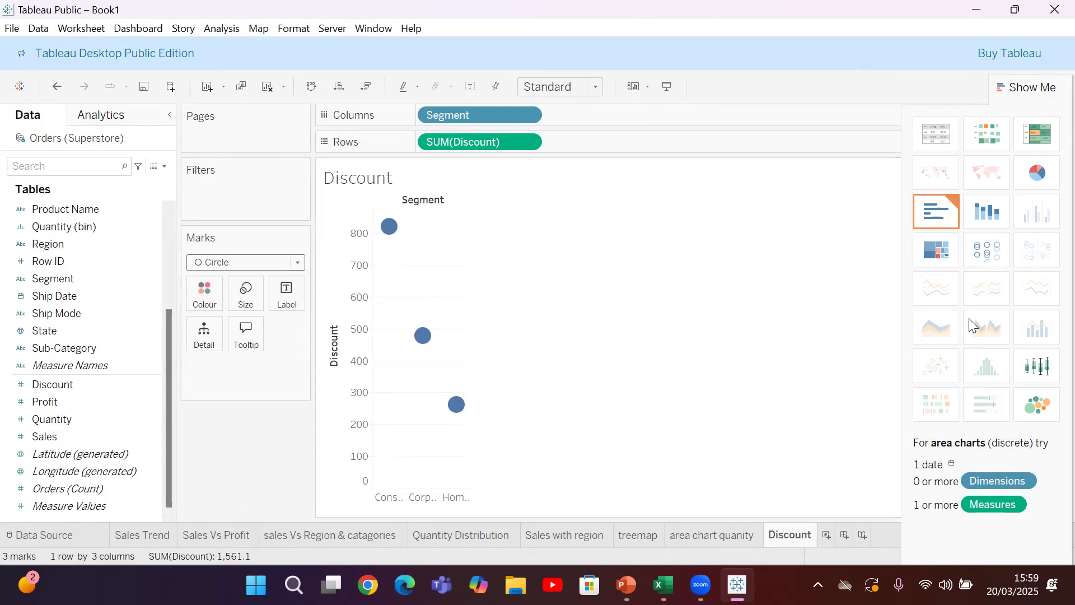
Convert the discount chart to a box-and-whisker plot and split it by Region on the columns
click(1037, 370)
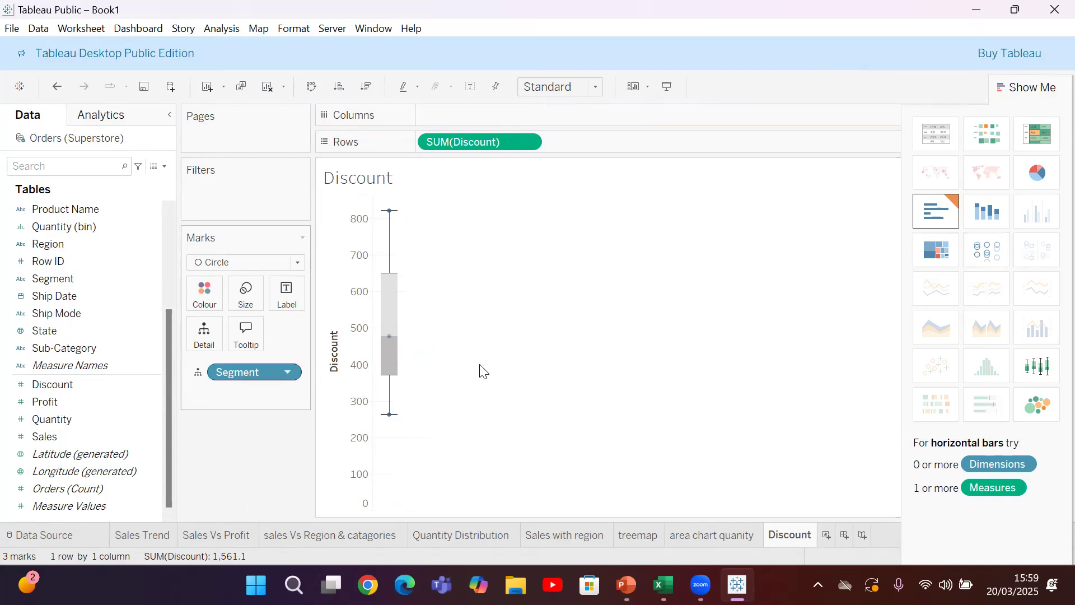
mouse_move(390, 343)
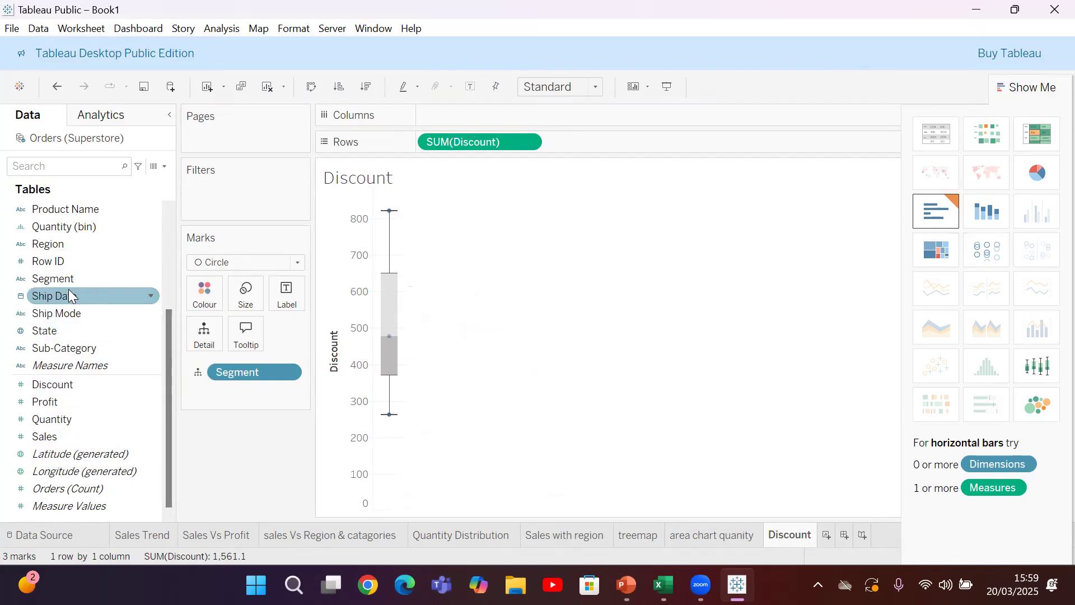
click(56, 245)
drag(140, 235, 456, 122)
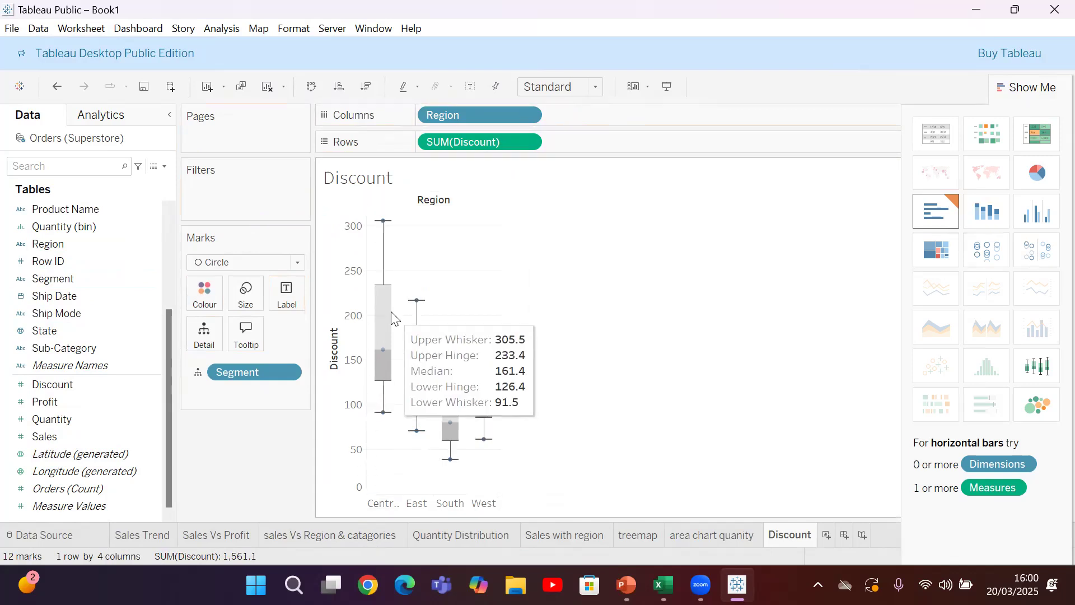
mouse_move(454, 425)
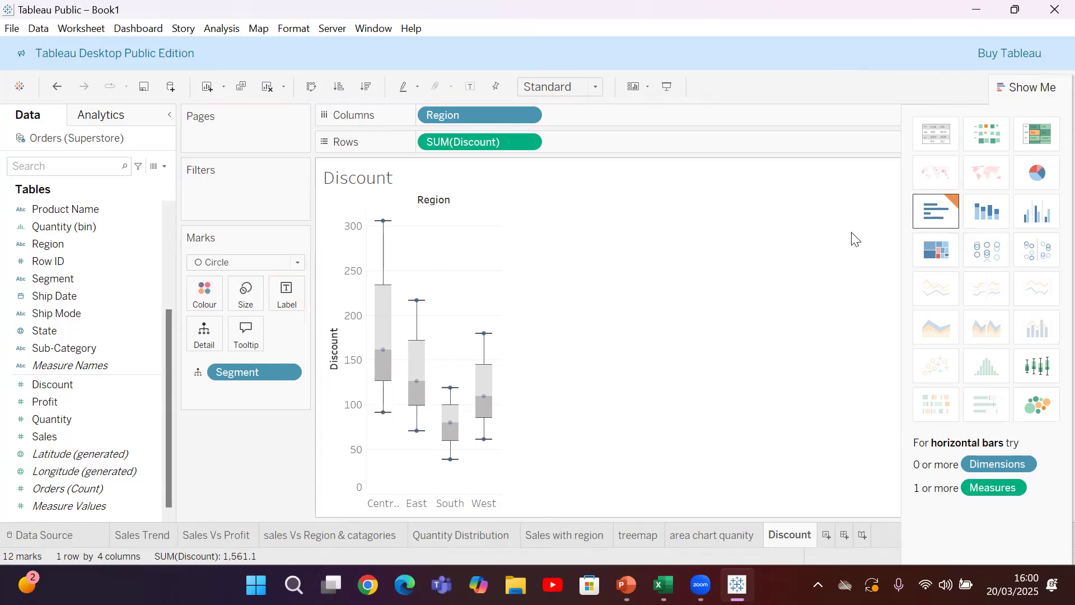
click(1046, 87)
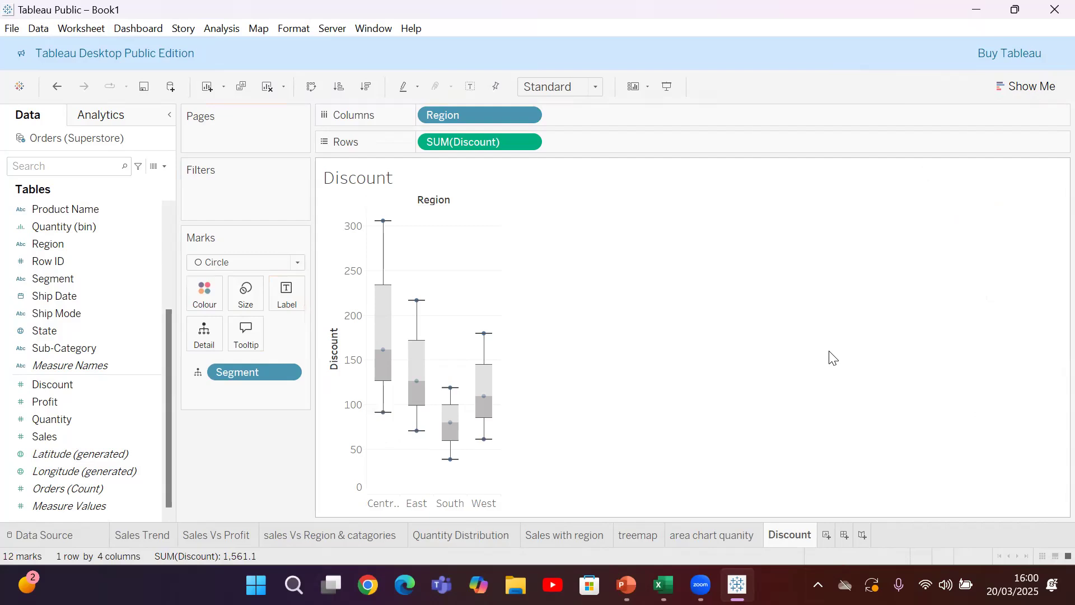
Add a new dashboard and name it SUPERSTORE STORY
click(844, 537)
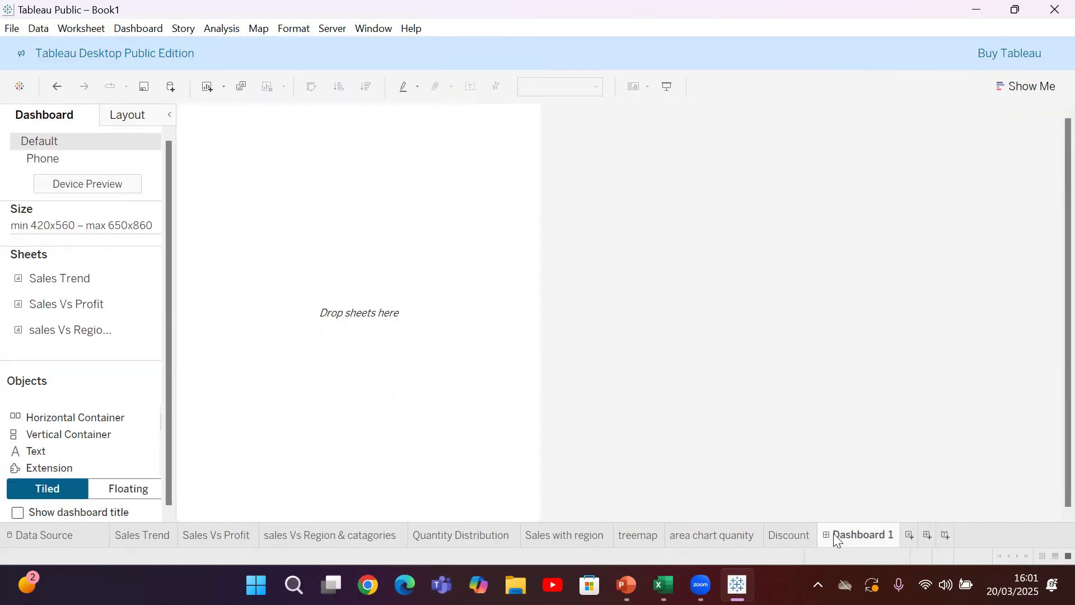
right_click(842, 534)
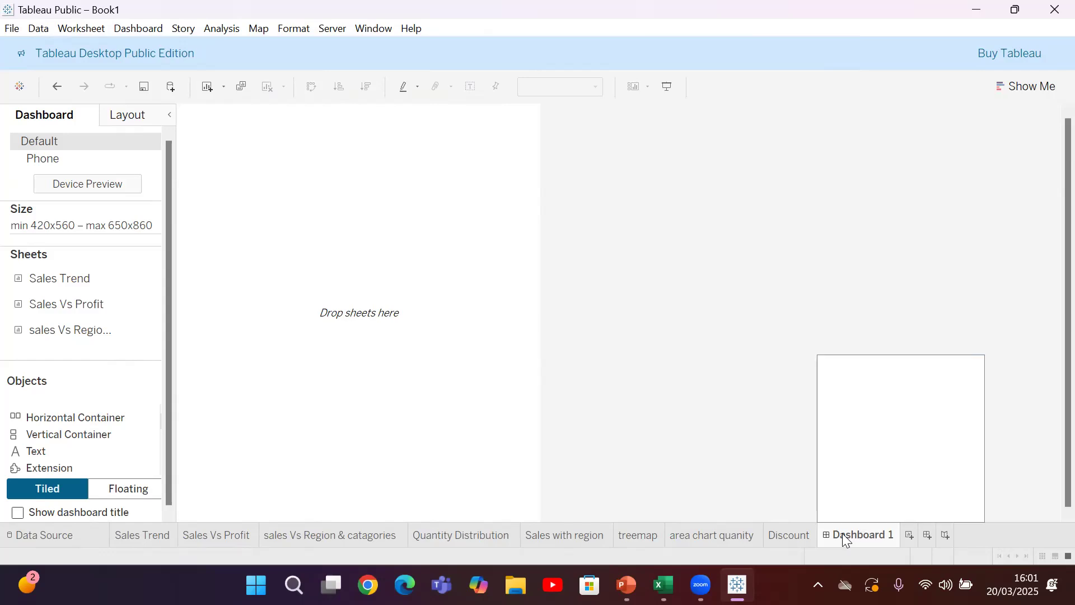
click(893, 364)
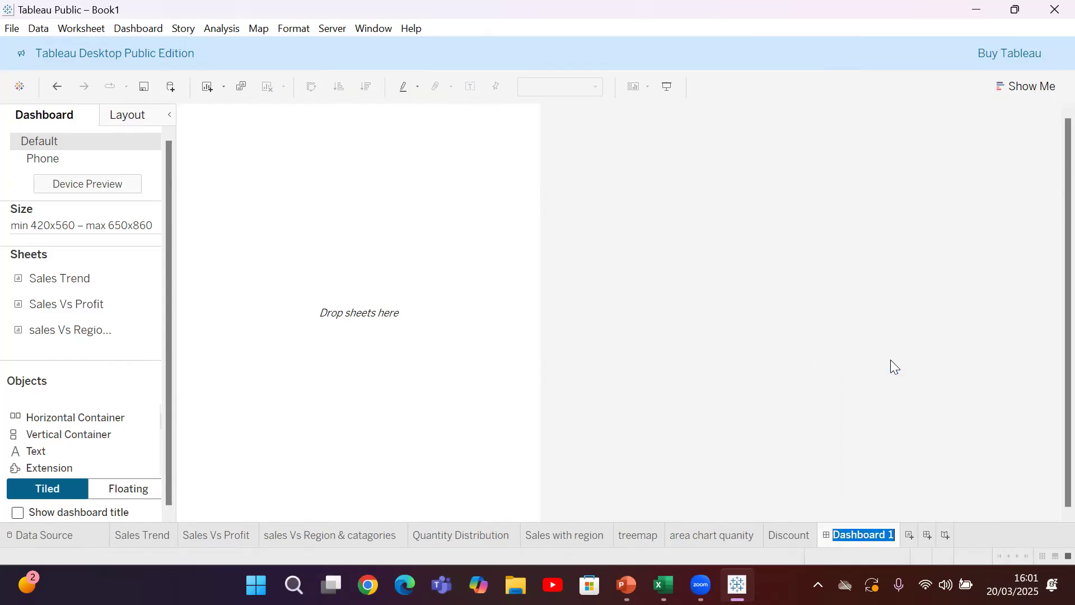
text(SUPER)
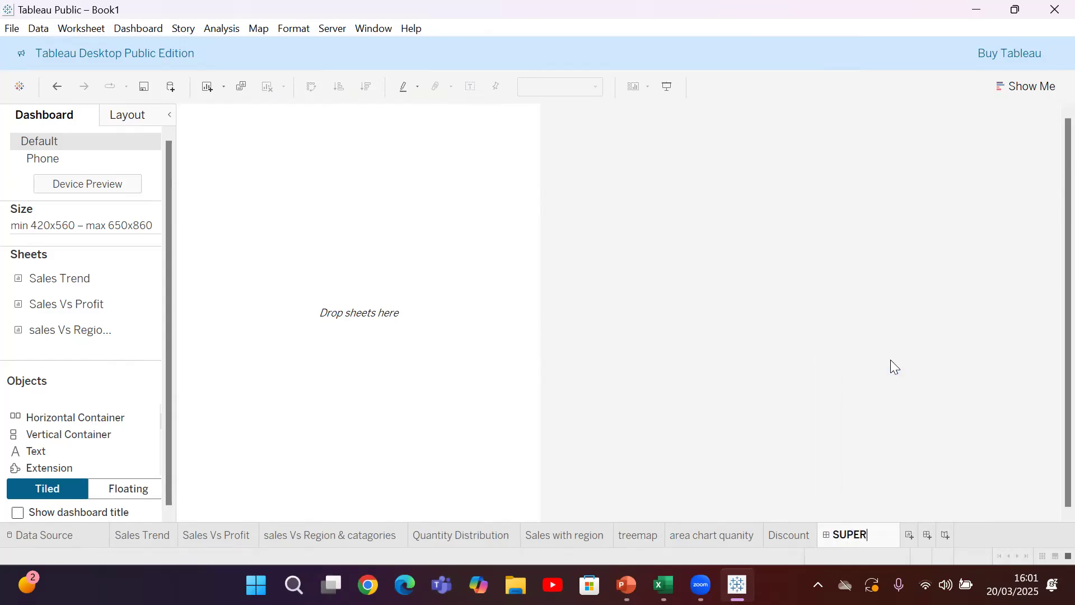
text(STORE )
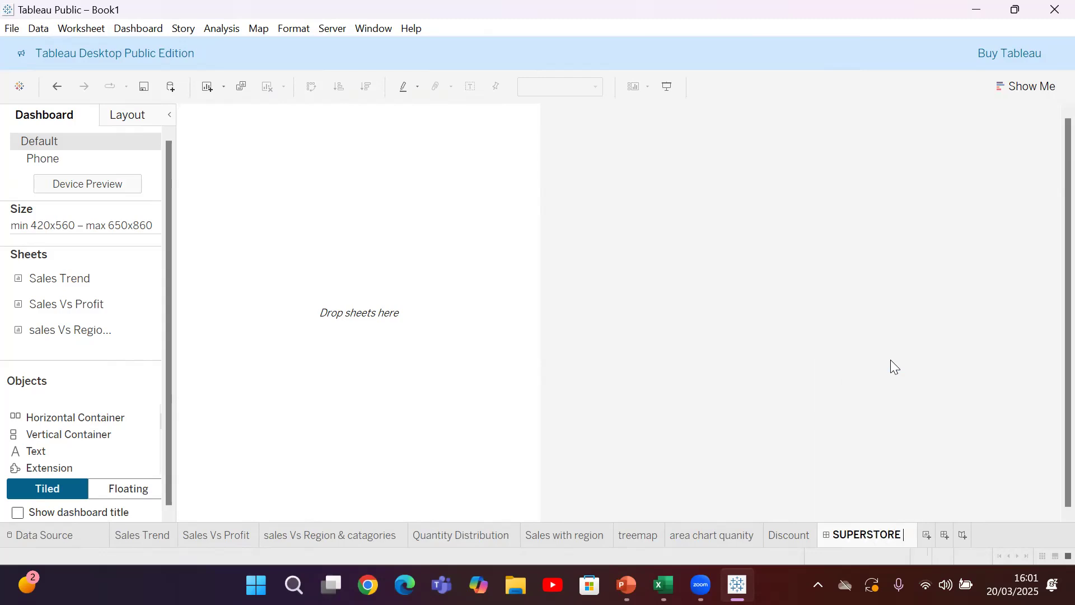
text(STORY)
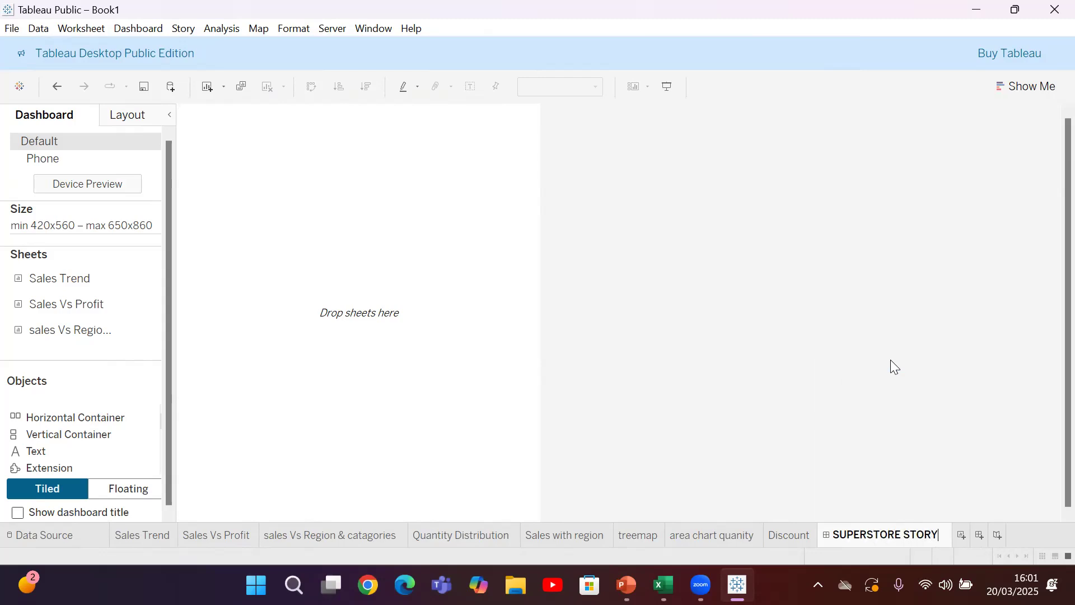
click(392, 370)
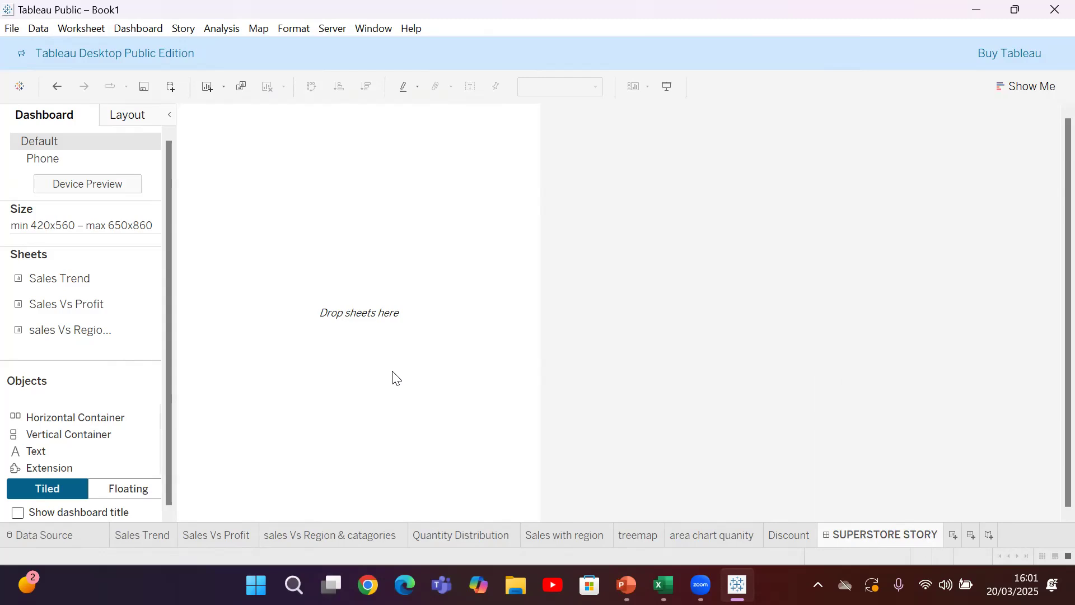
Add the Sales Trend sheet to the dashboard as a floating item, widened across the page and reduced in height
mouse_move(65, 283)
drag(71, 280, 254, 165)
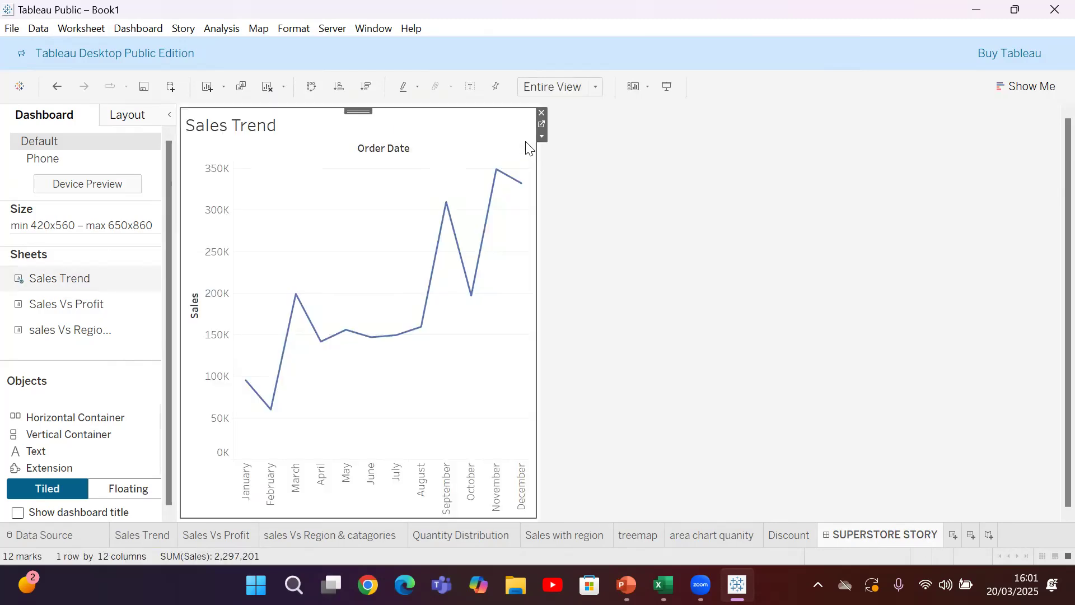
click(541, 136)
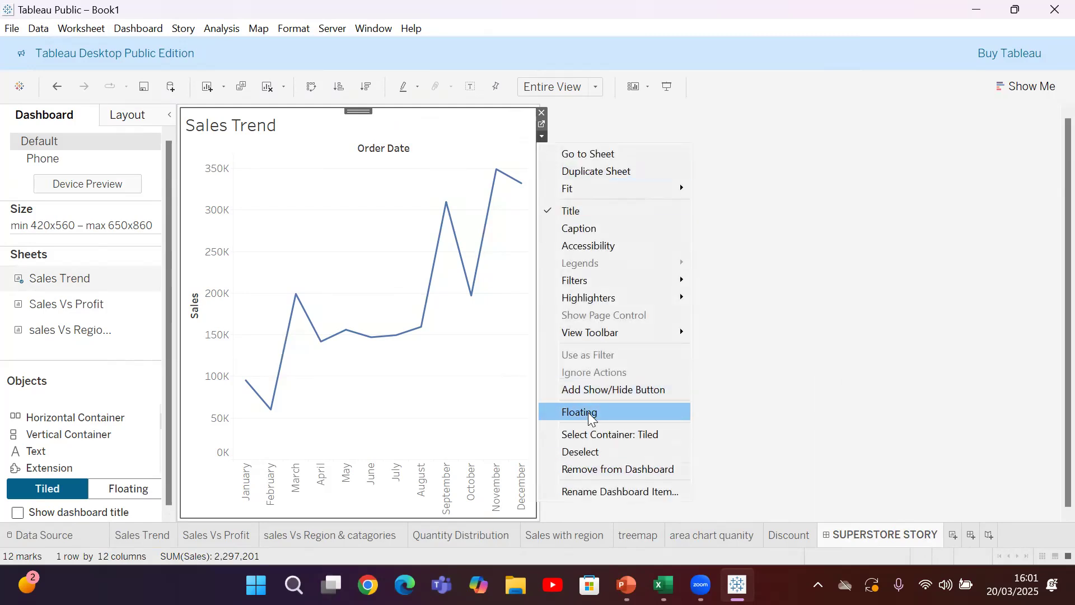
click(591, 418)
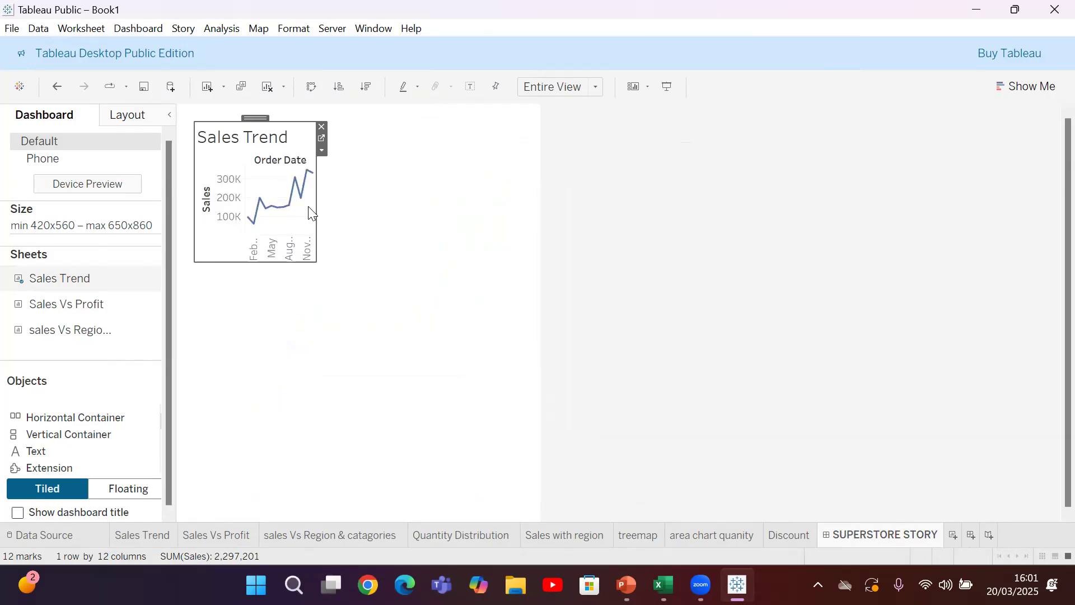
drag(317, 206, 522, 194)
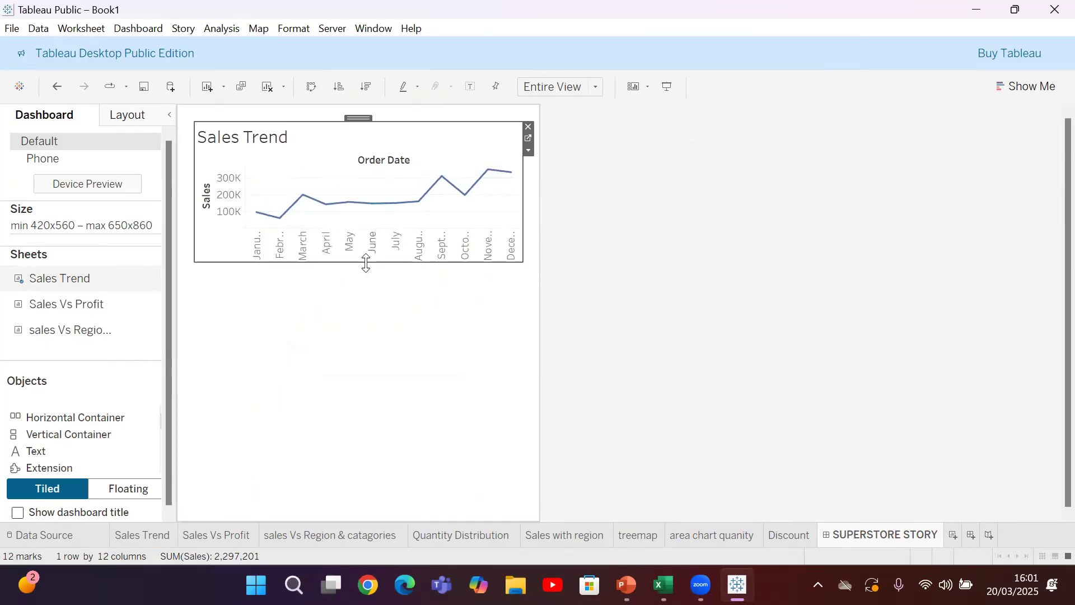
drag(366, 262, 367, 217)
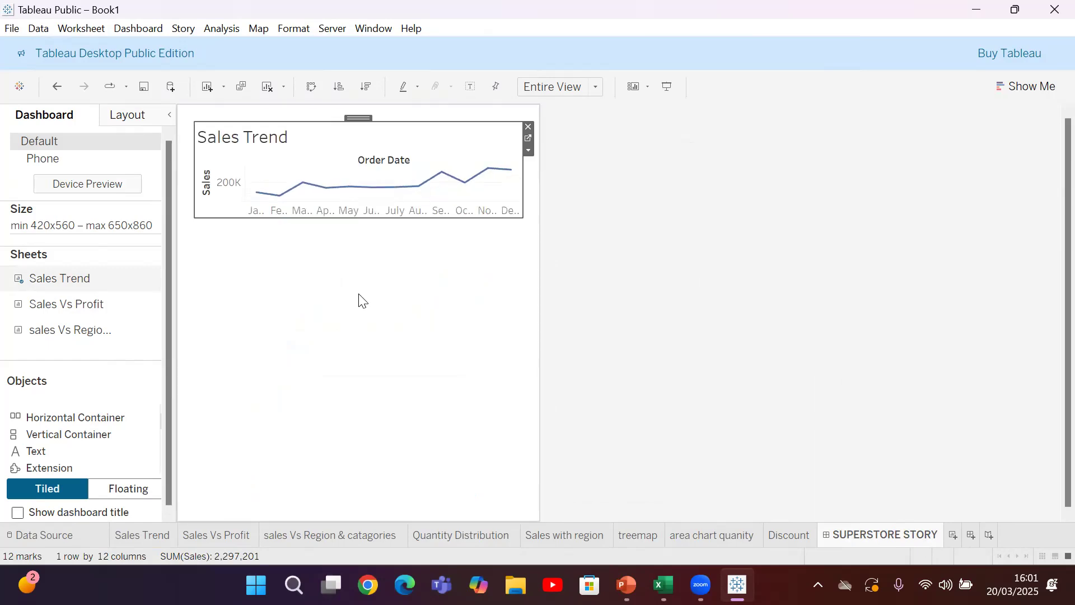
Add the sales Vs Region & catagories sheet as a floating item, placed below Sales Trend and enlarged to nearly the page width
click(49, 332)
drag(51, 335, 323, 317)
click(542, 148)
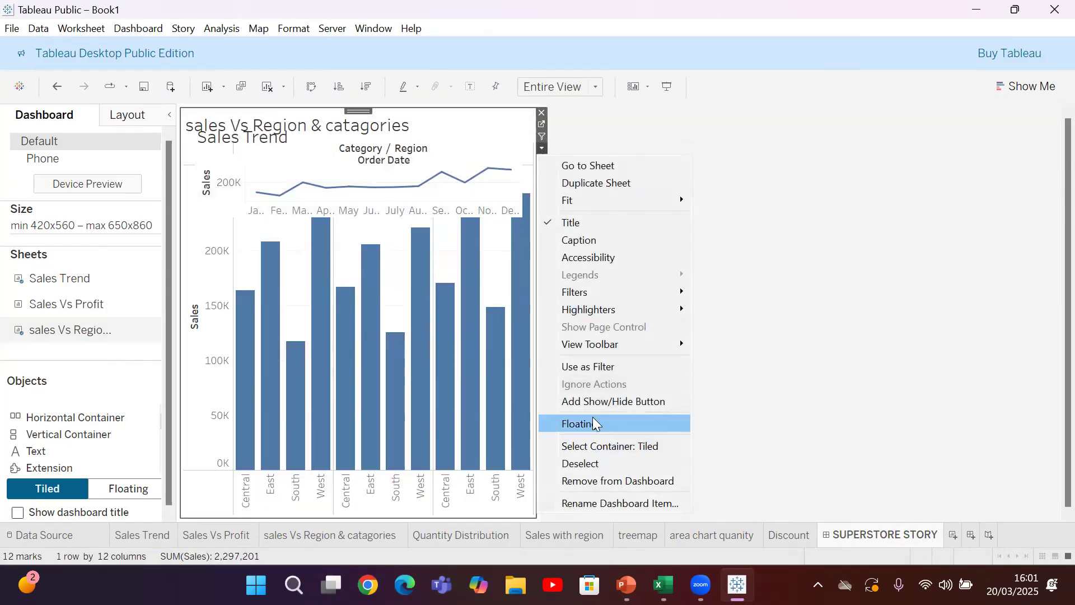
click(588, 423)
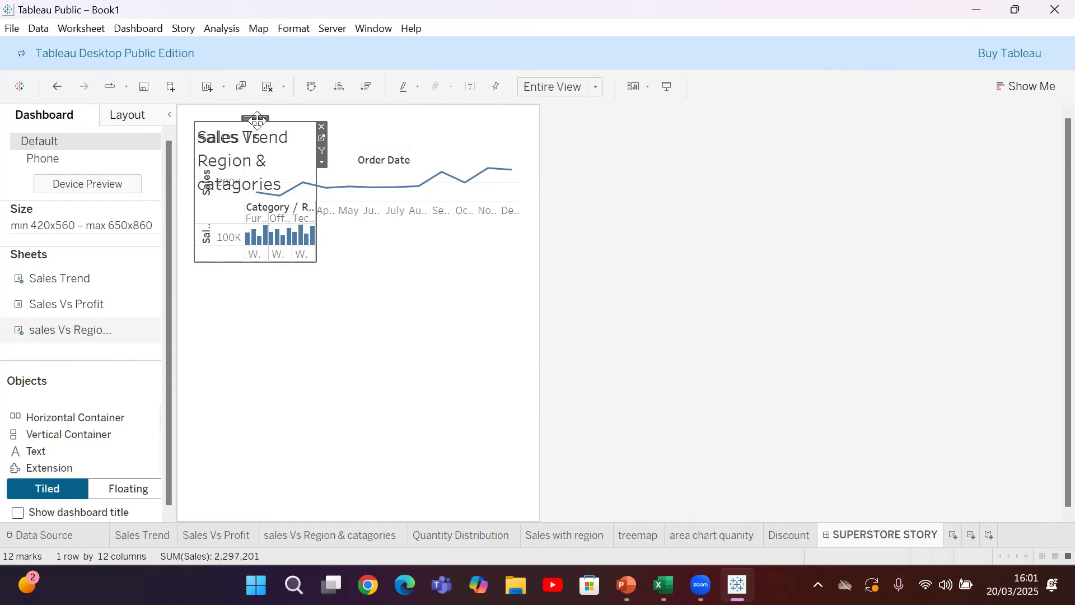
drag(257, 120, 243, 269)
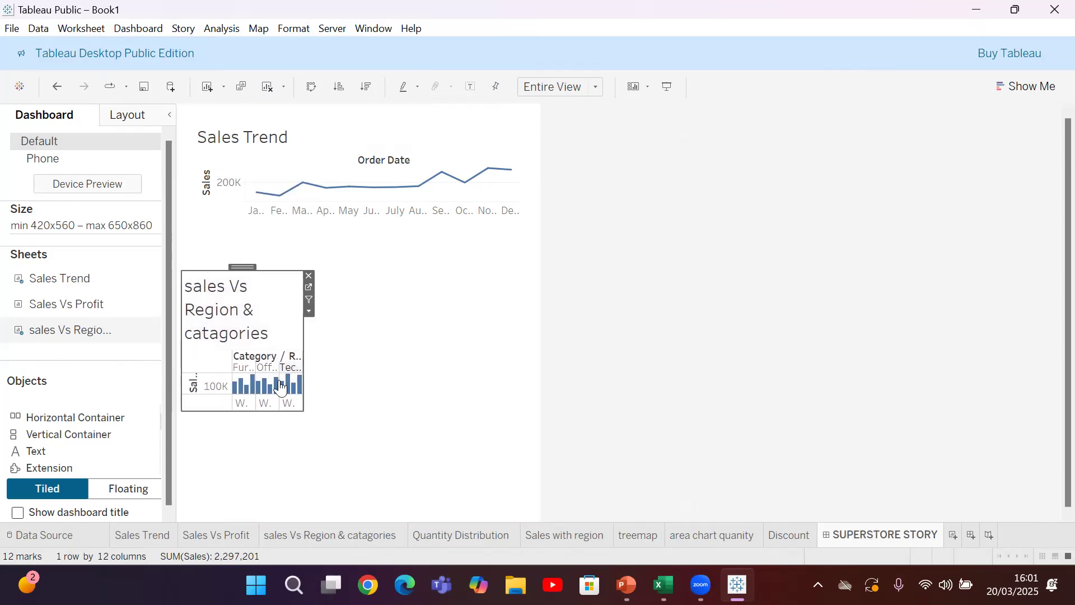
drag(301, 410, 525, 432)
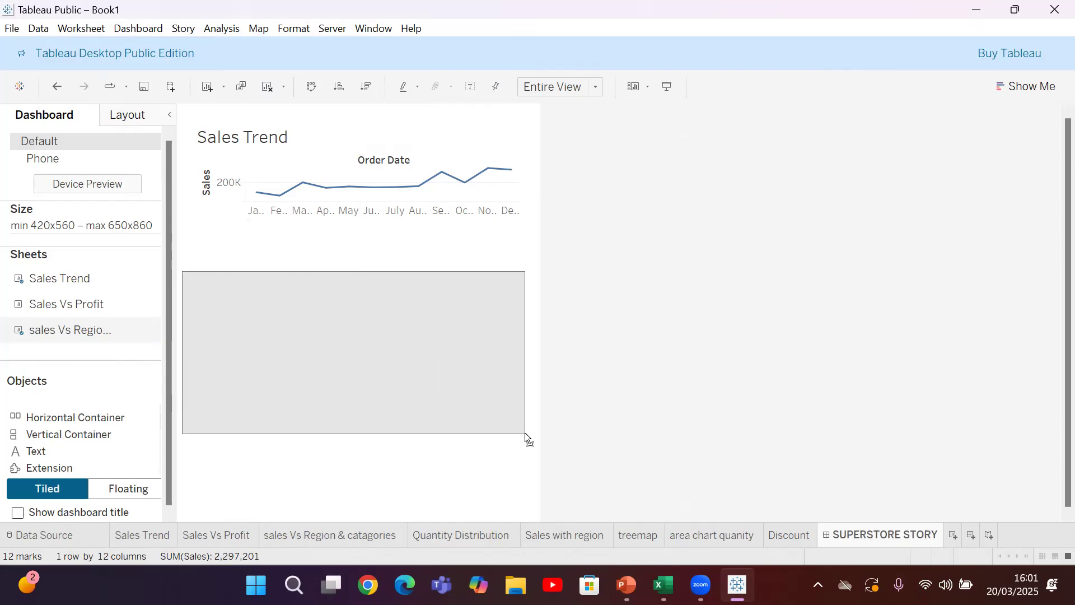
click(290, 468)
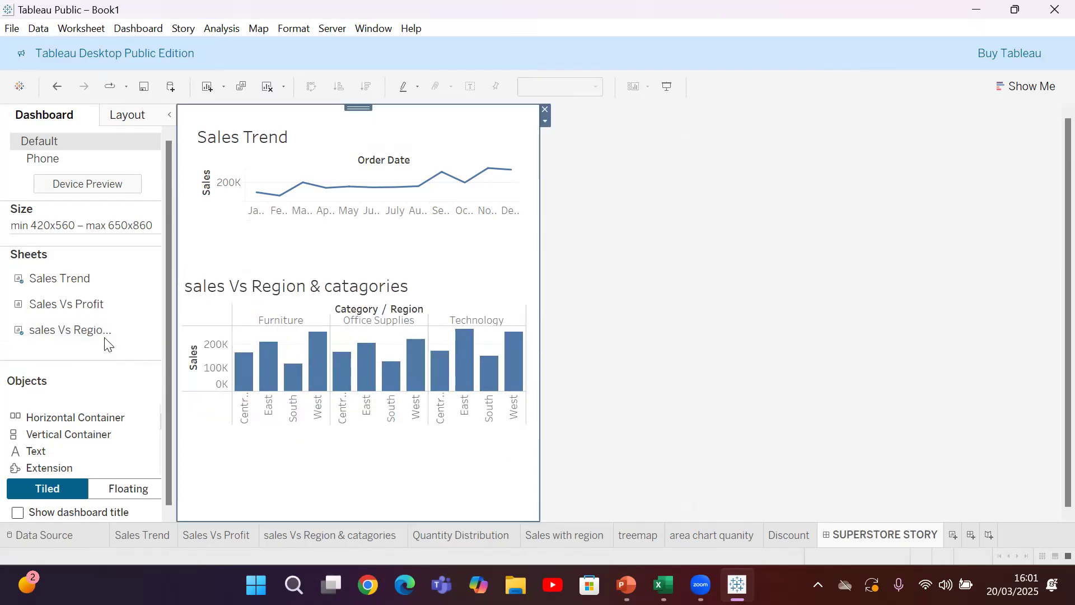
Add the Sales Vs Profit sheet as a floating item, placed below the region and category bars and widened
drag(73, 310, 330, 502)
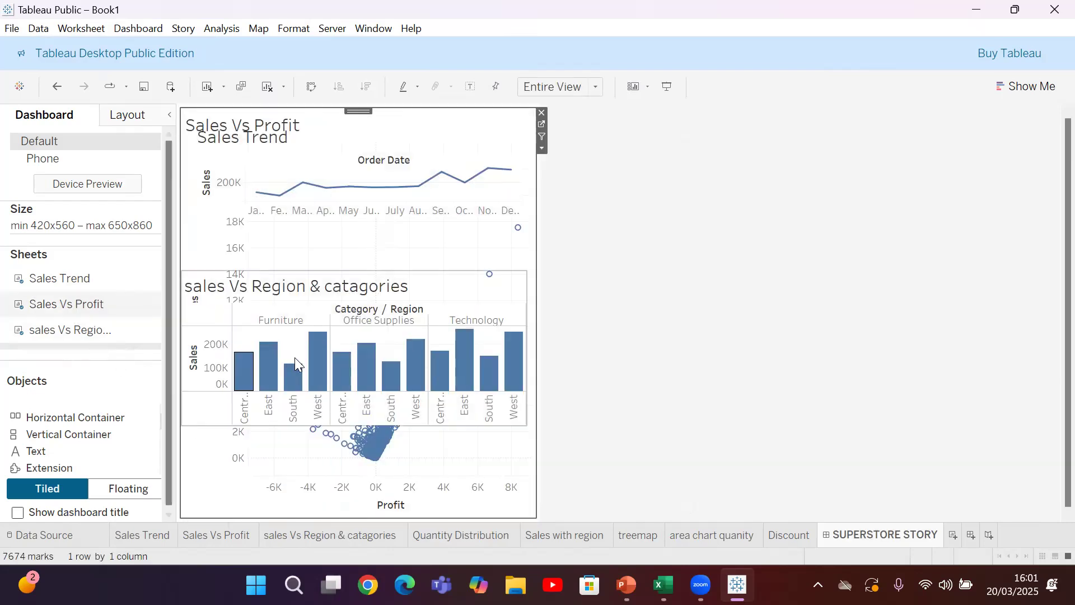
click(541, 148)
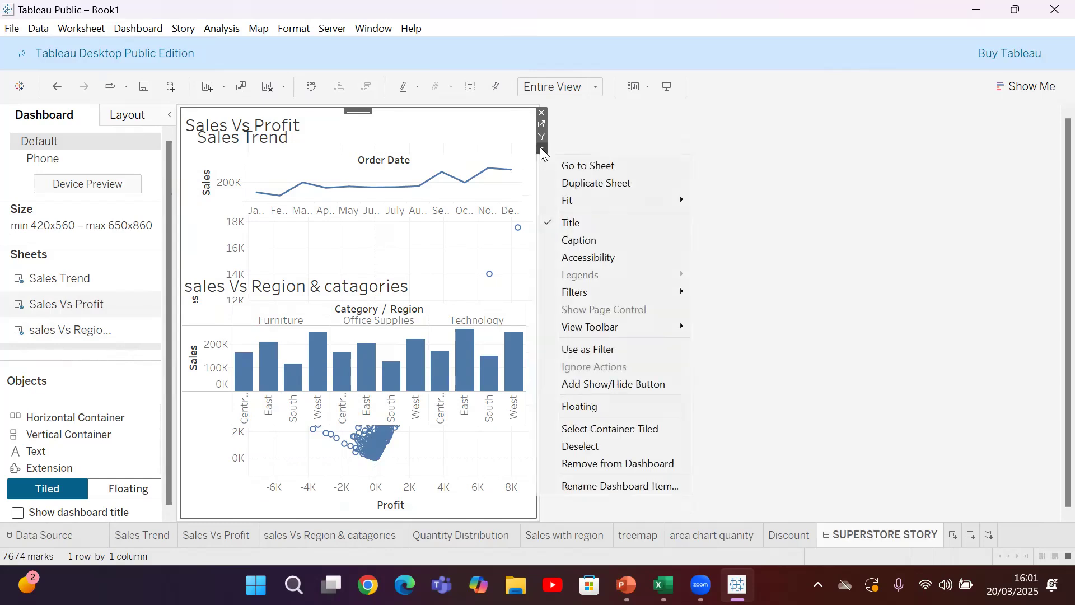
click(606, 407)
drag(277, 255, 311, 448)
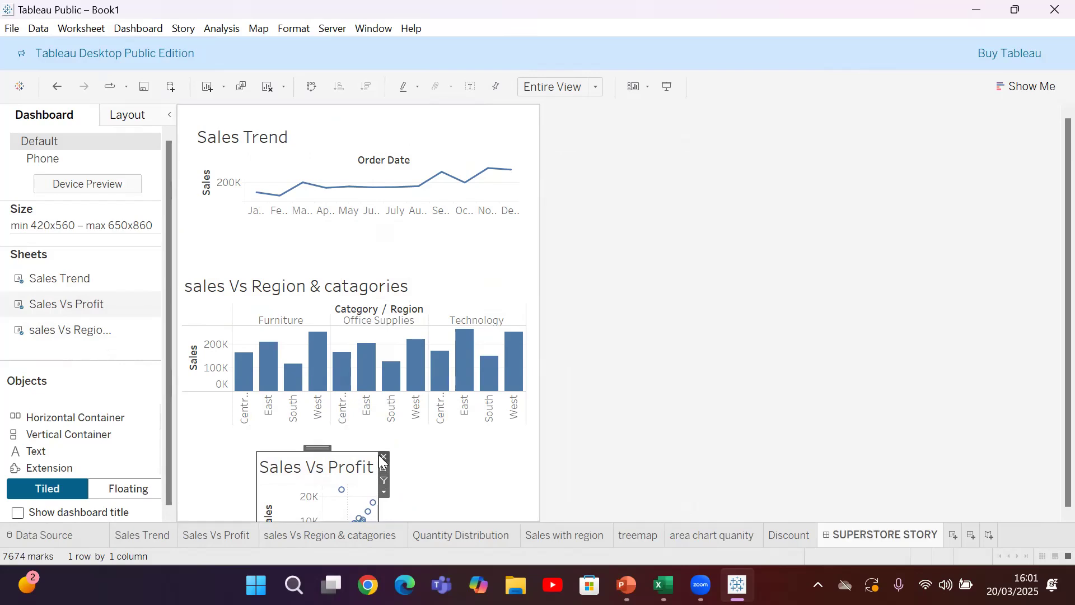
drag(257, 451, 191, 447)
drag(372, 446, 484, 448)
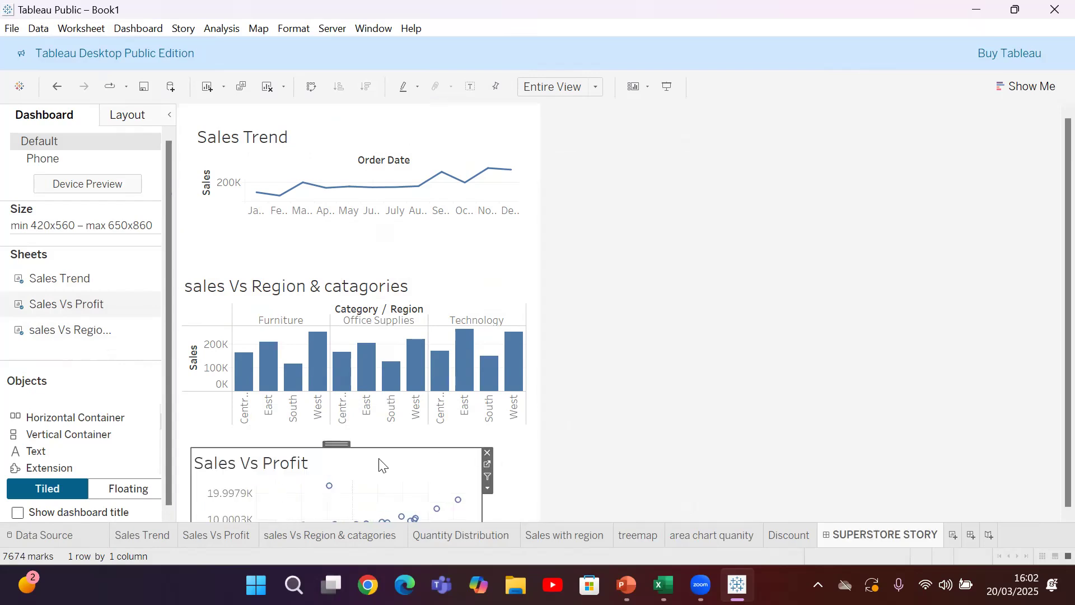
drag(338, 444, 366, 454)
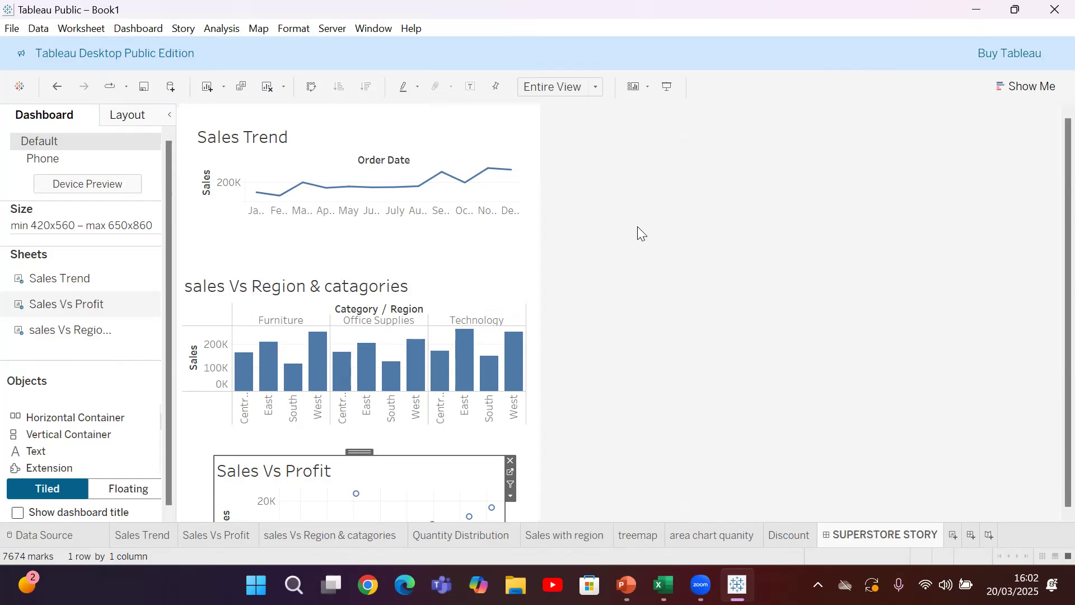
Present the workbook full screen, review the worksheets from Sales Trend through Discount and the SUPERSTORE STORY dashboard, and leave the presentation
click(669, 87)
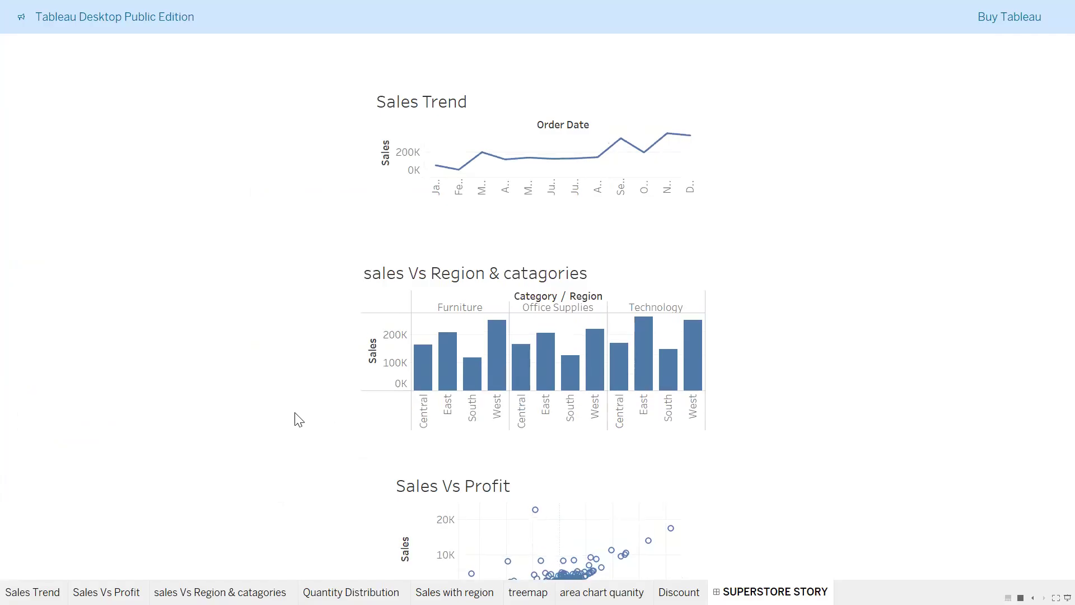
click(32, 592)
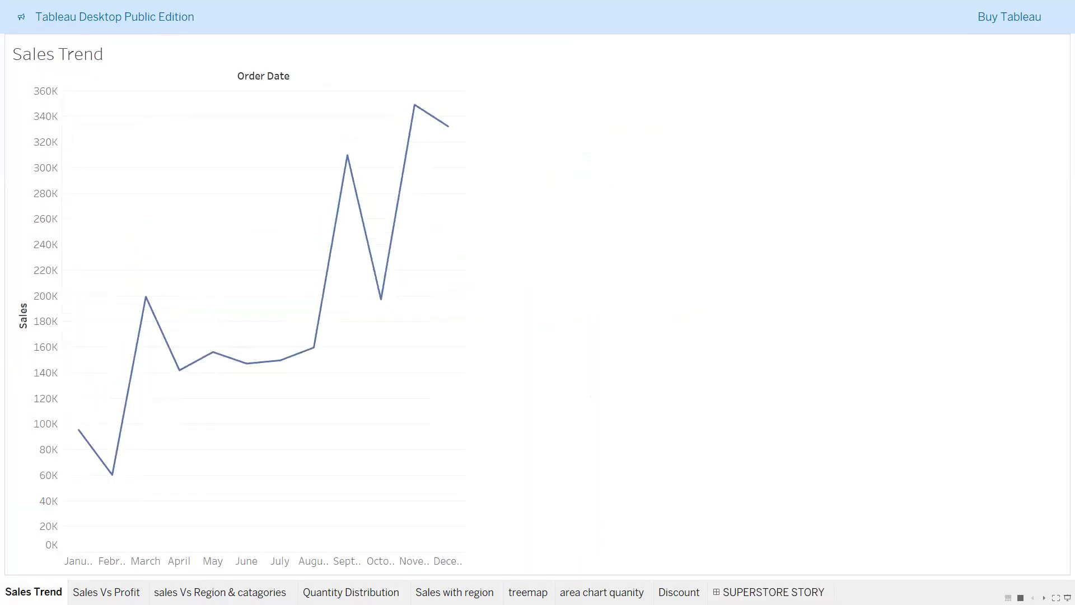
click(109, 592)
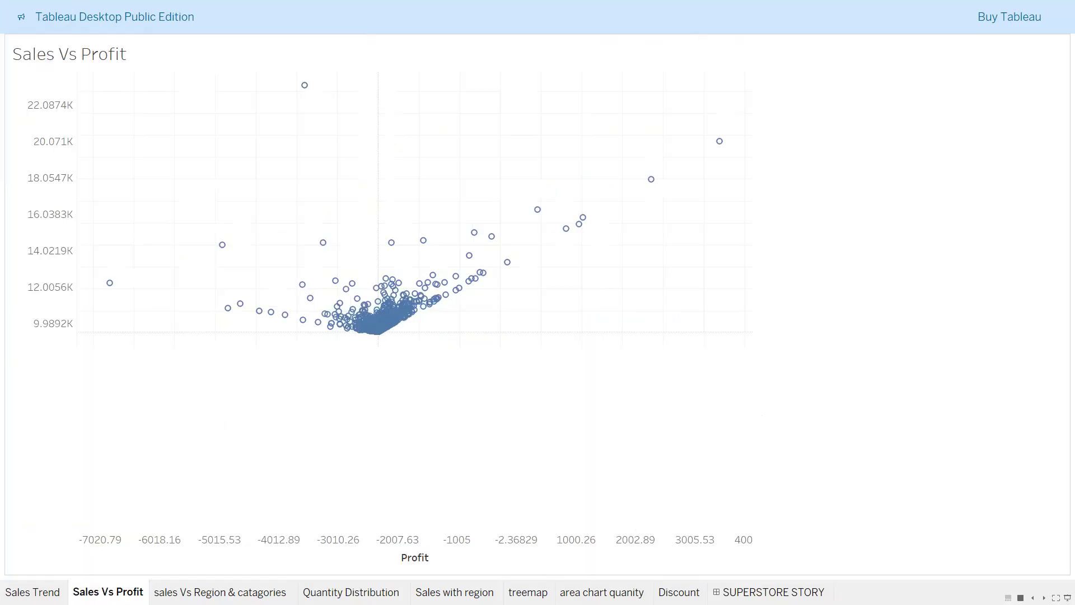
click(220, 592)
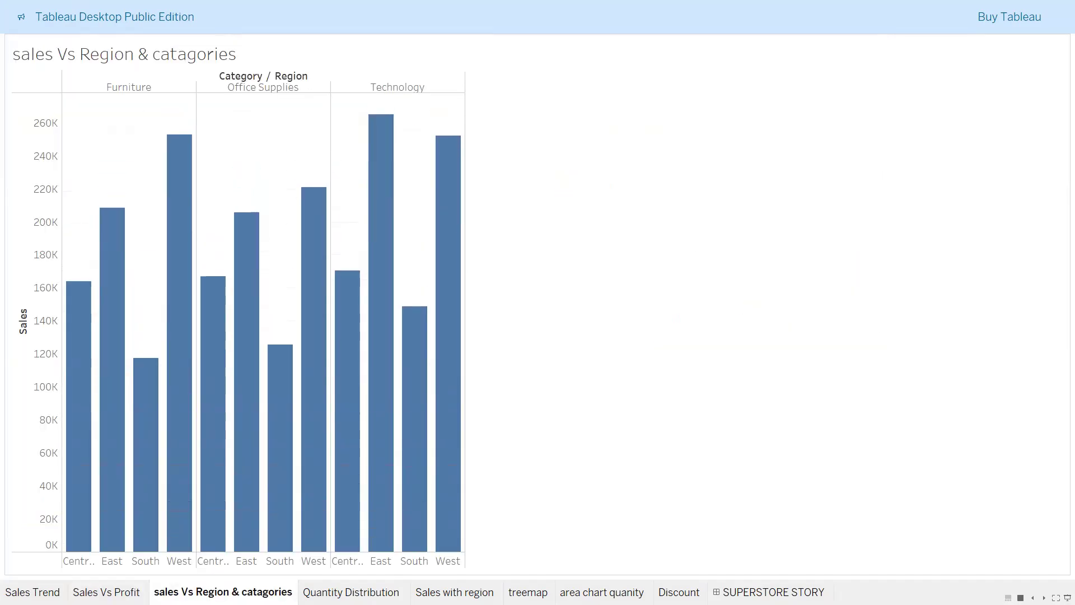
click(351, 591)
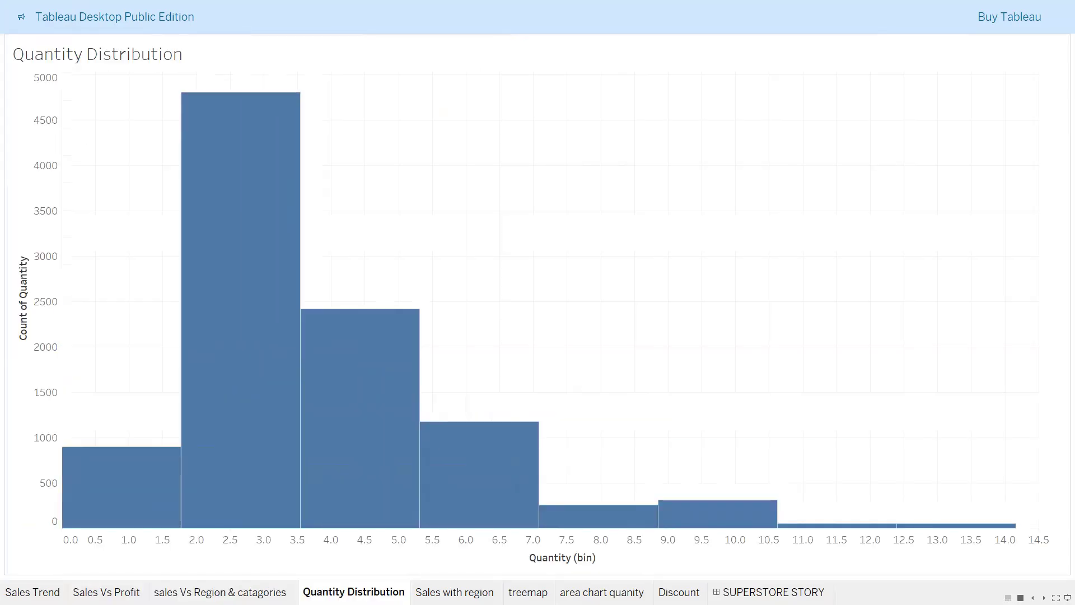
click(454, 592)
click(528, 592)
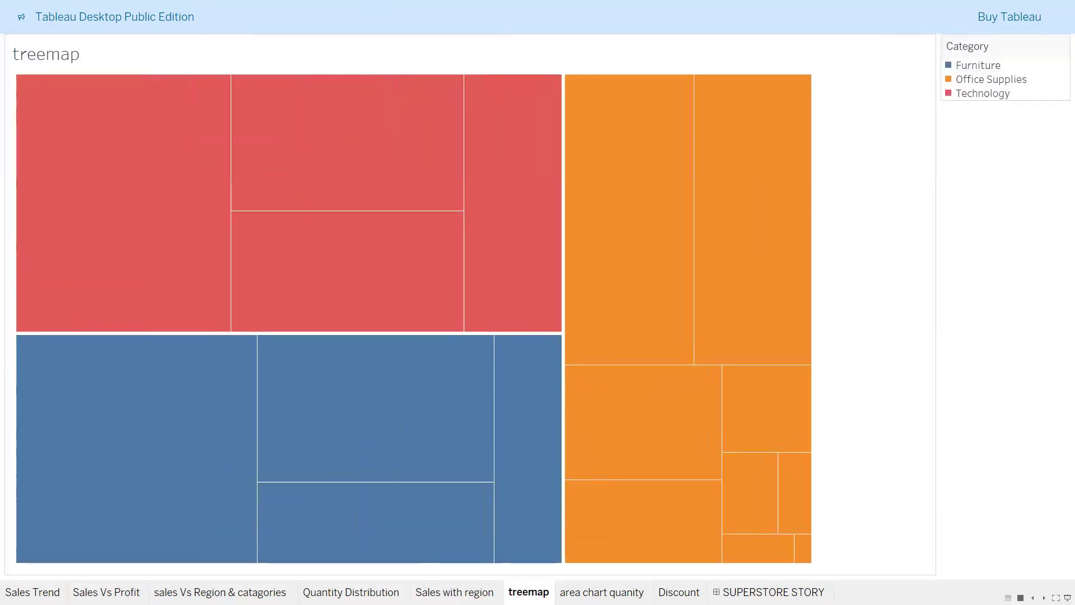
click(602, 591)
key(Right)
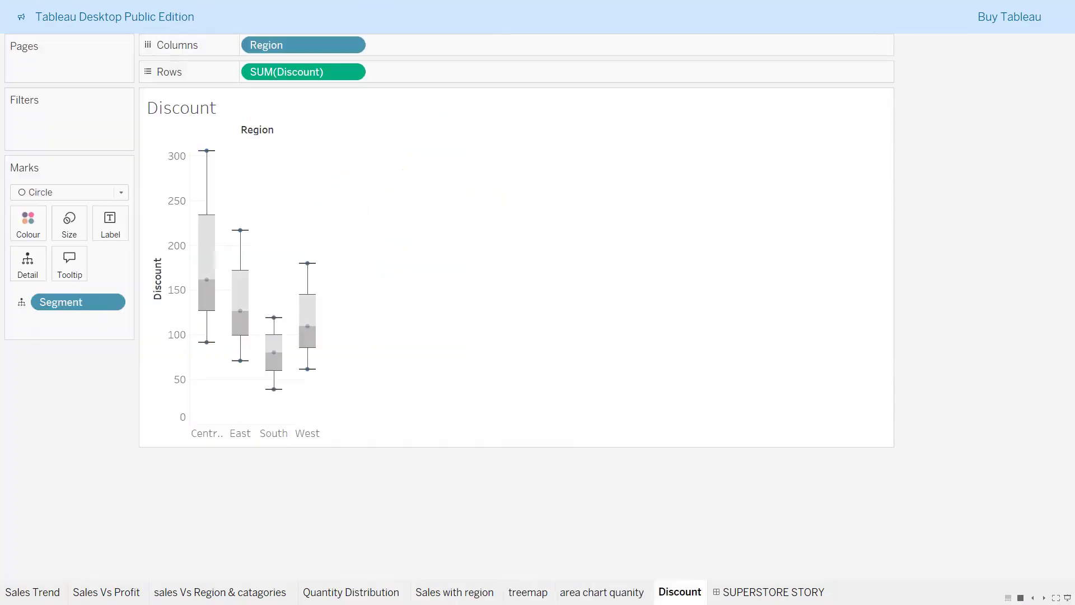
key(Right)
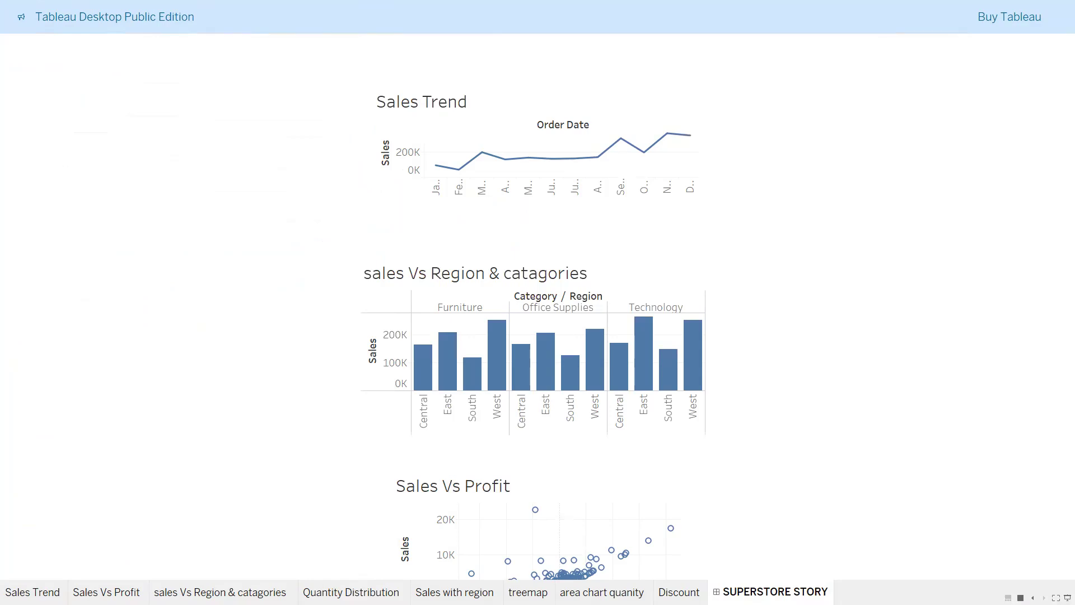
key(Escape)
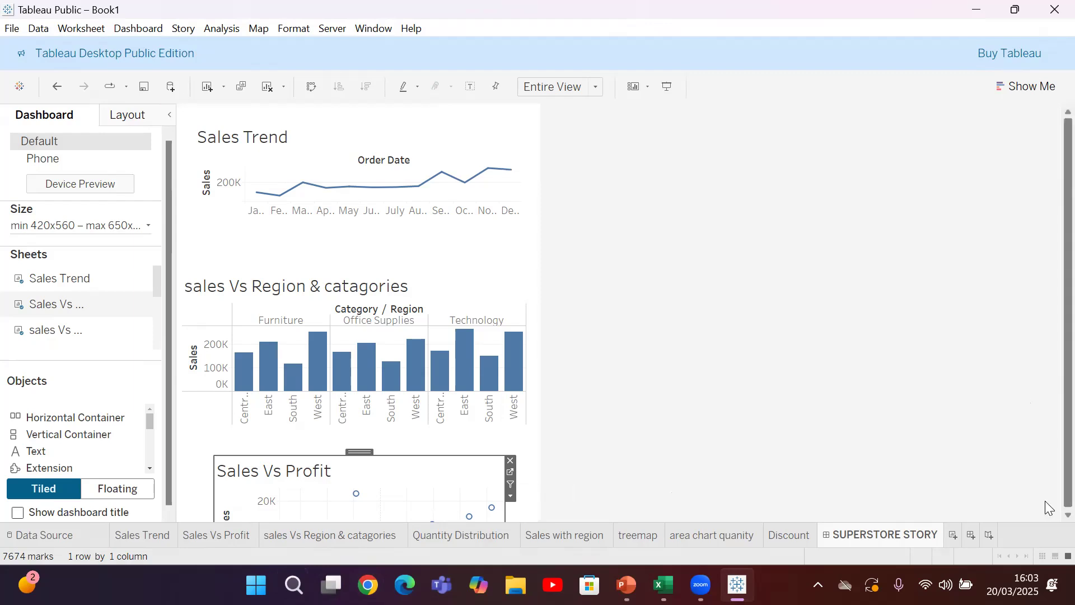
Add a new blank story to the workbook
click(990, 534)
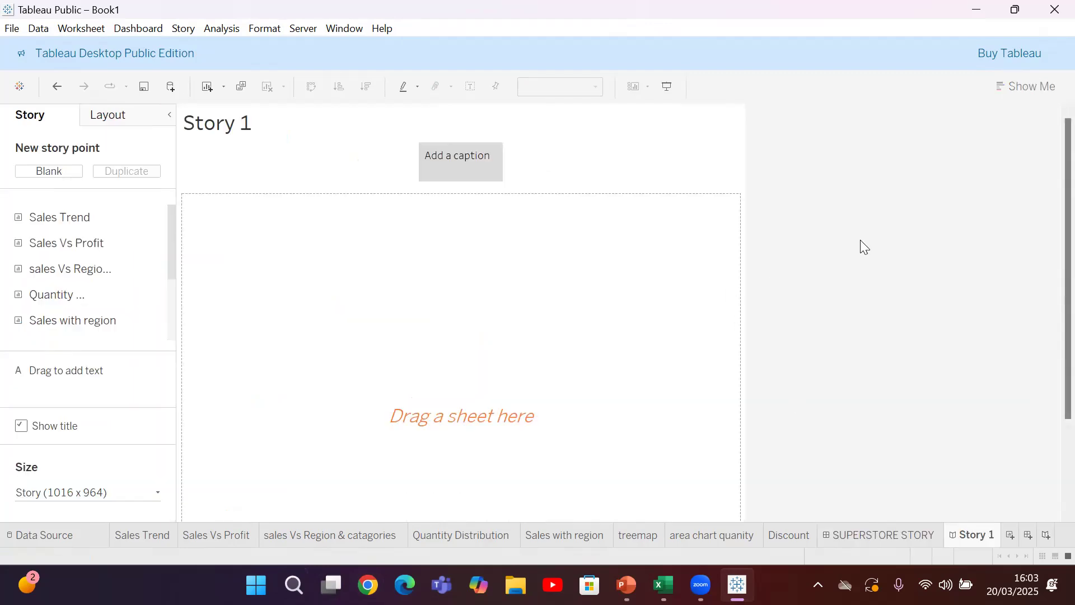
mouse_move(52, 227)
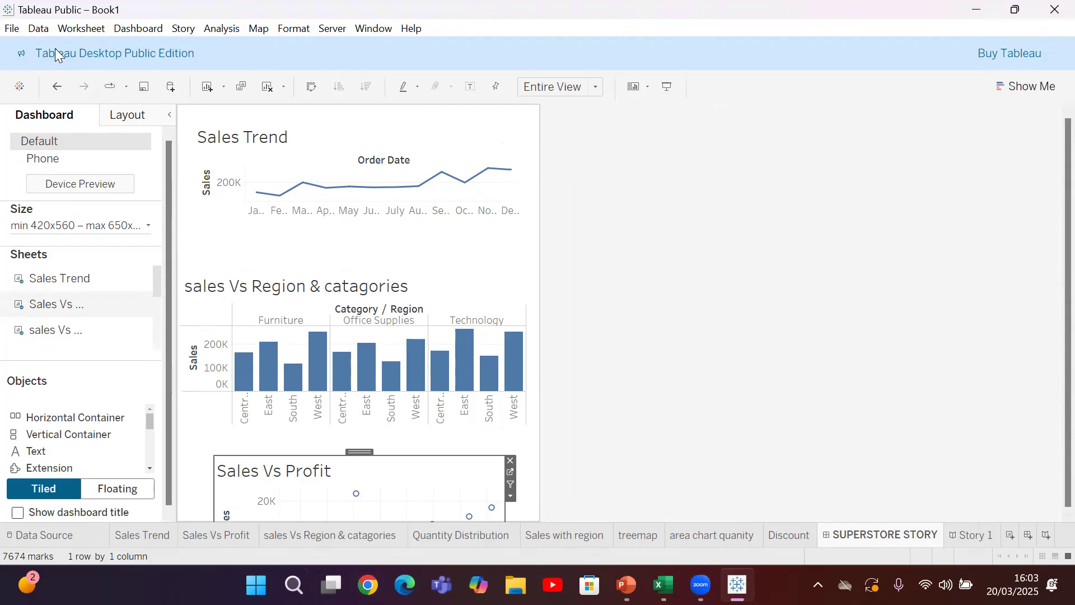
Publish the workbook to Tableau Public from the SUPERSTORE STORY dashboard under the title Kanayi's AI IAB
key(alt+f)
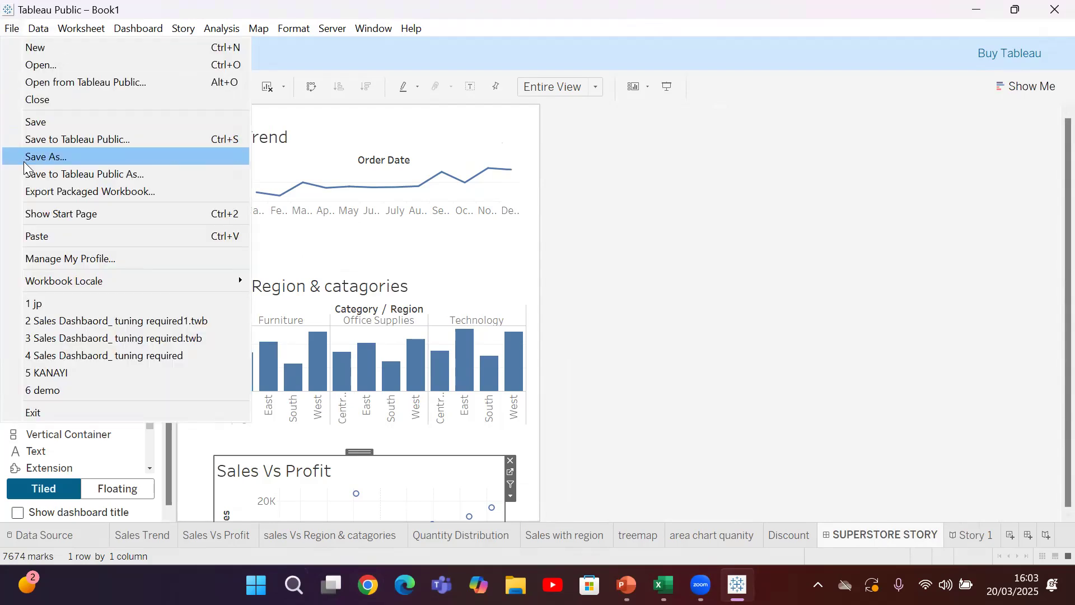
click(64, 175)
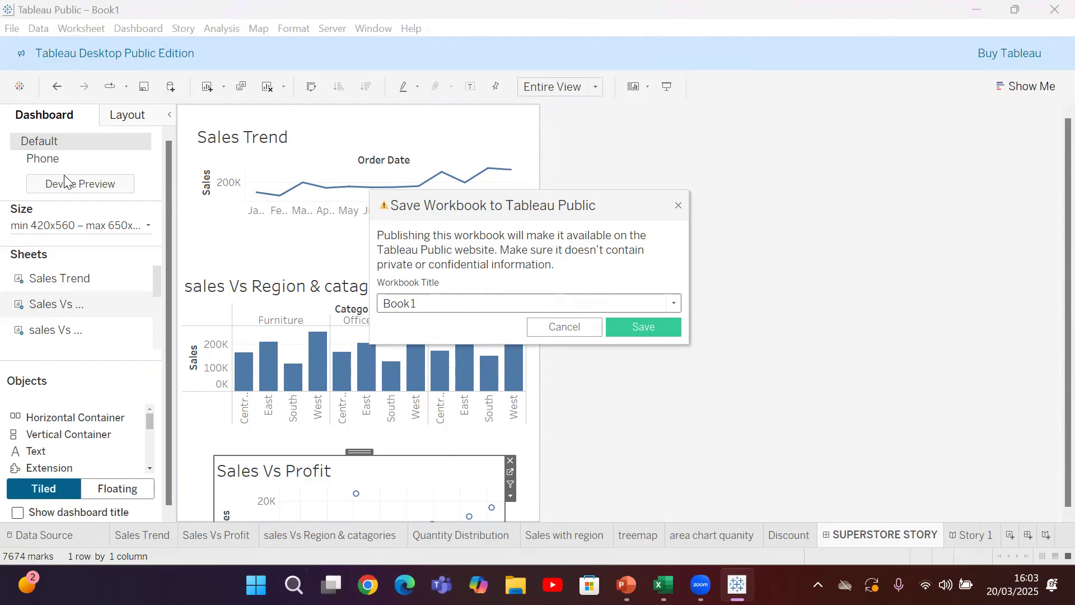
click(439, 303)
key(BackSpace)
key(BackSpace)
key(BackSpace)
key(BackSpace)
key(BackSpace)
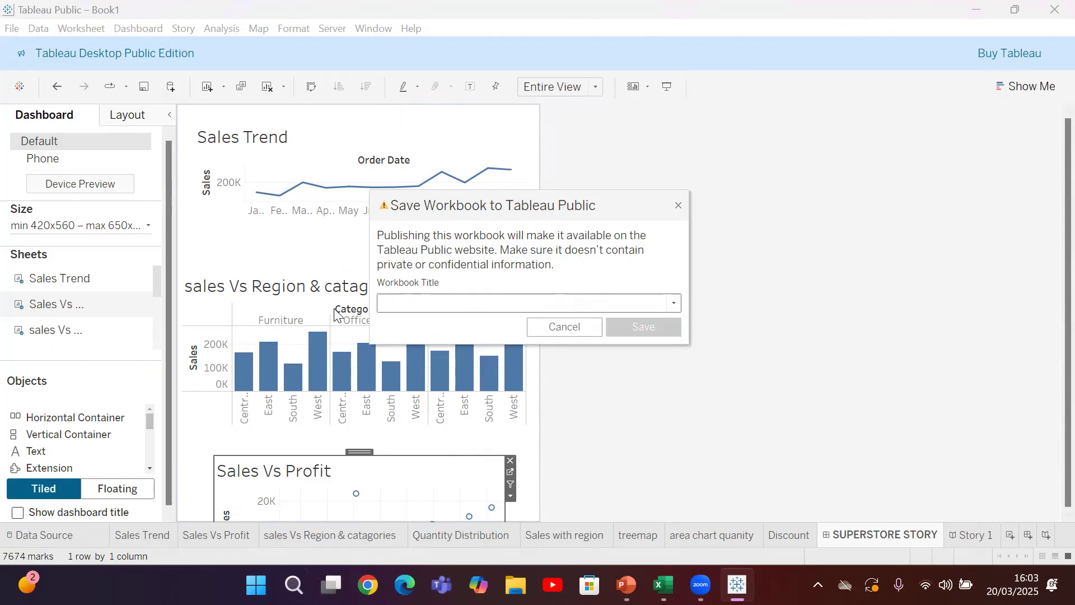
text(Kanayi)
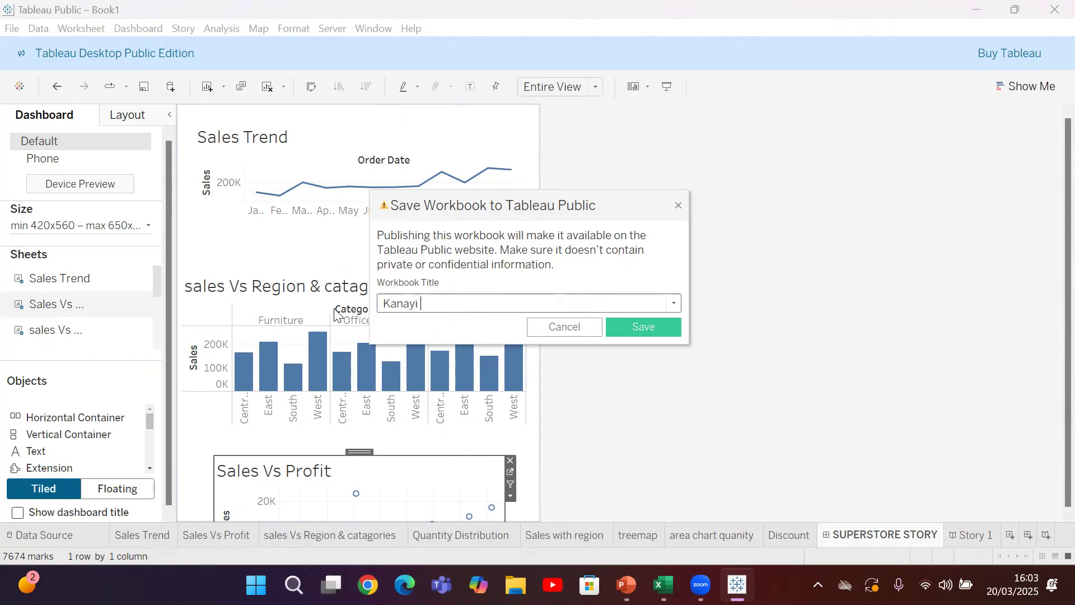
text('s AI IB)
click(446, 305)
text(A)
click(637, 324)
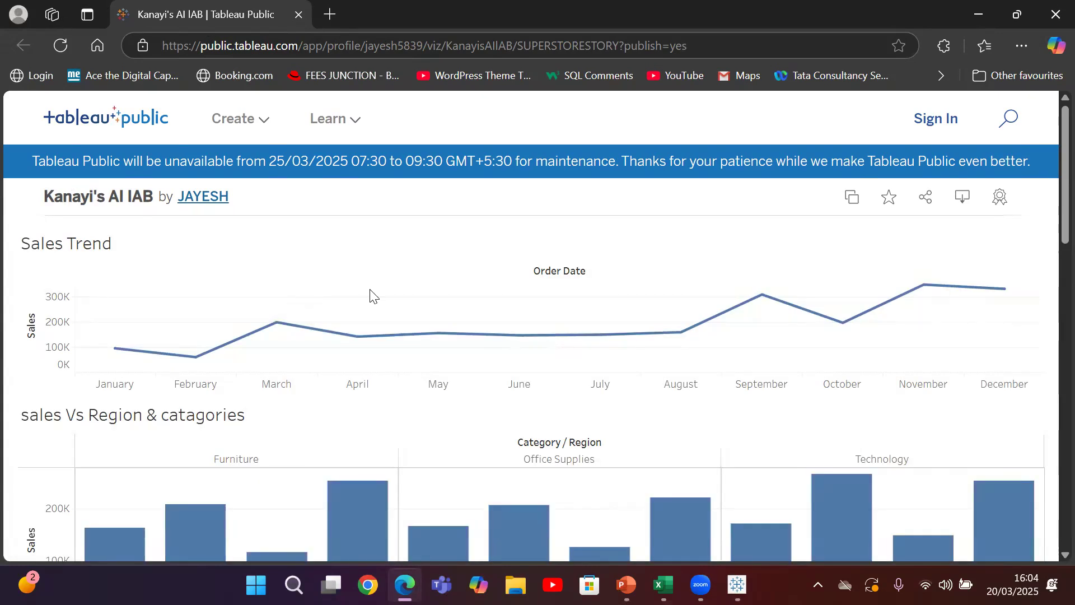
Review the published dashboard page in the browser, from the Sales Trend chart down to the publication details and back
scroll(1050, 200, down, 15)
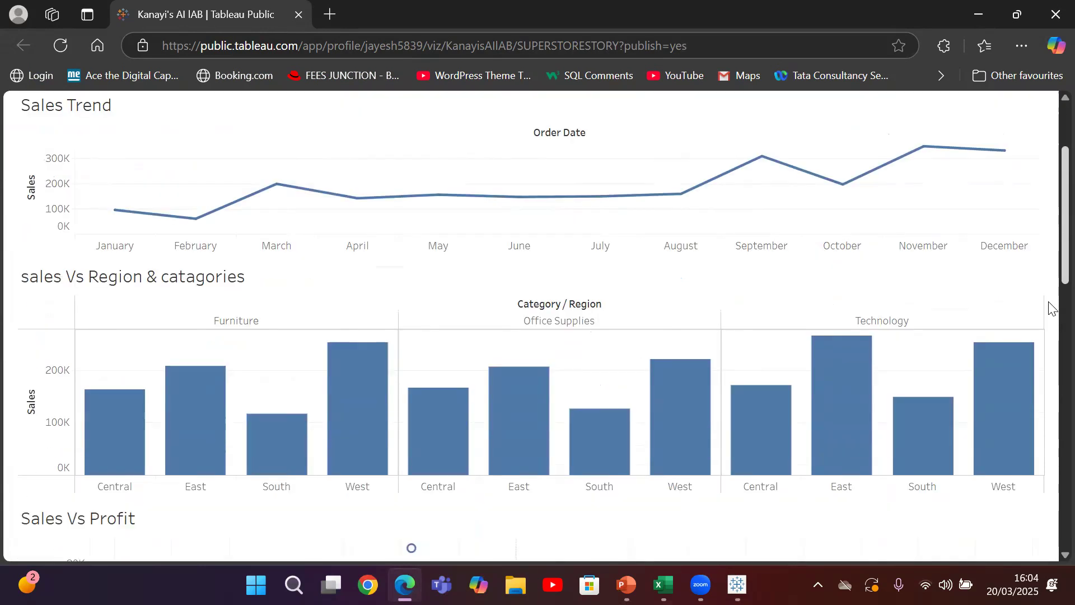
scroll(1049, 475, up, 6)
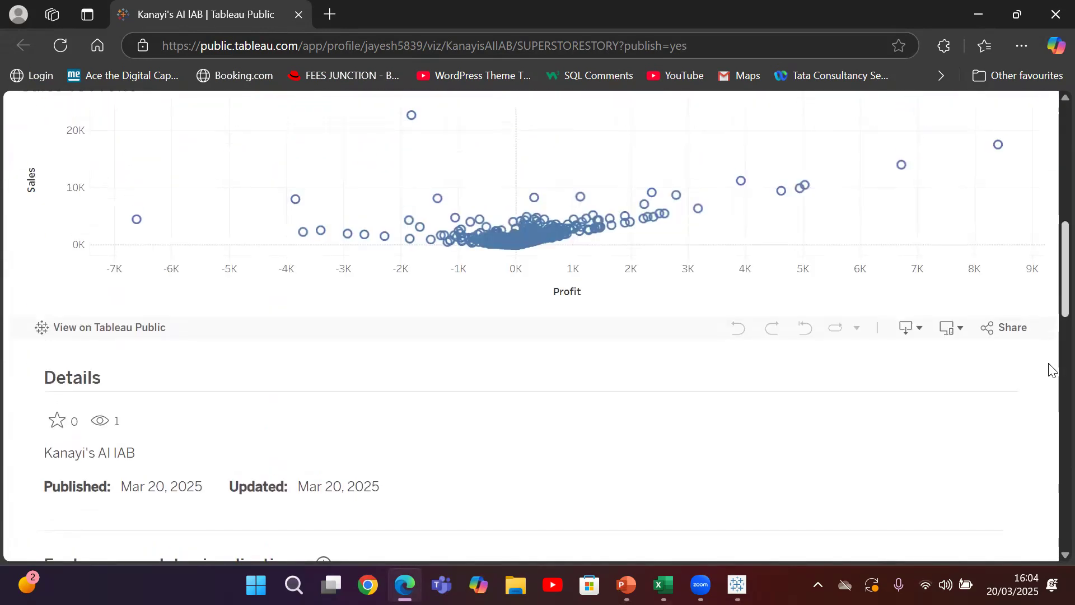
scroll(1050, 370, up, 10)
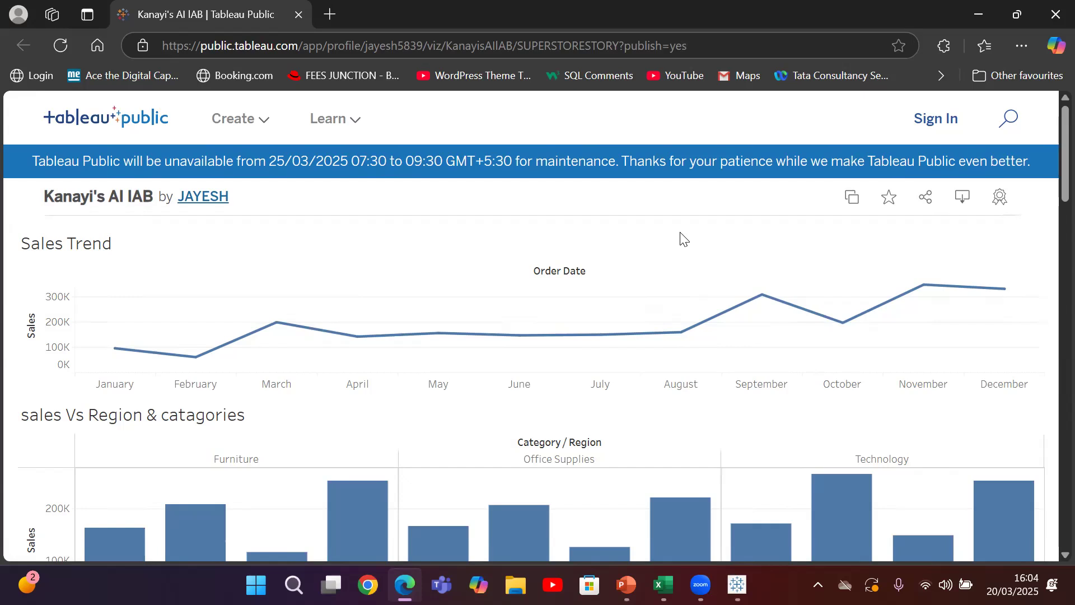
Switch to the PowerPoint presentation on Tableau data visualization and start the slide show from the Overview to Tableau slide
key(alt)
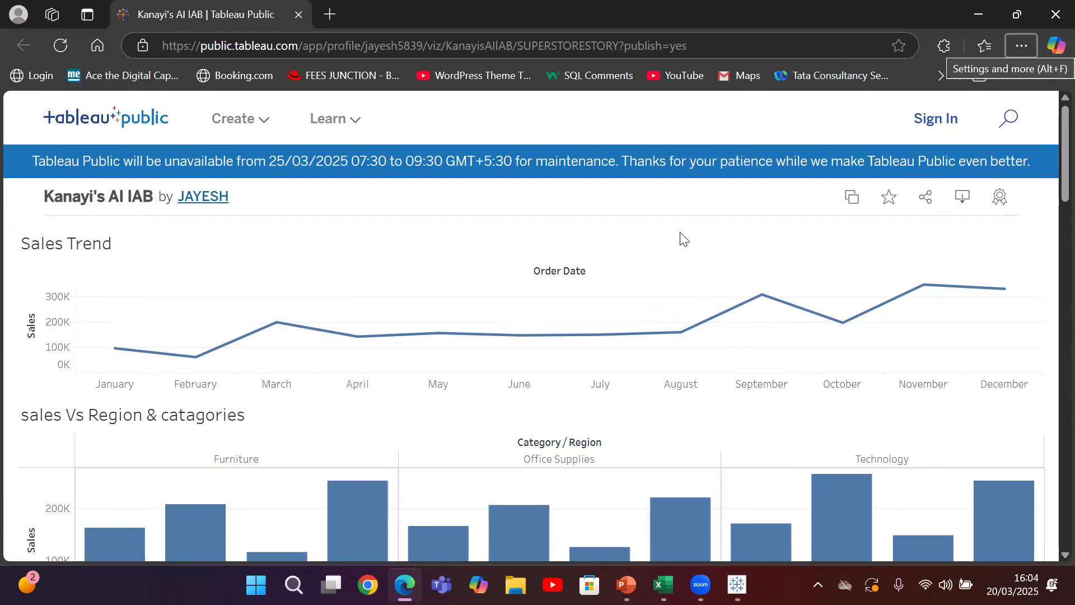
key(alt+Tab)
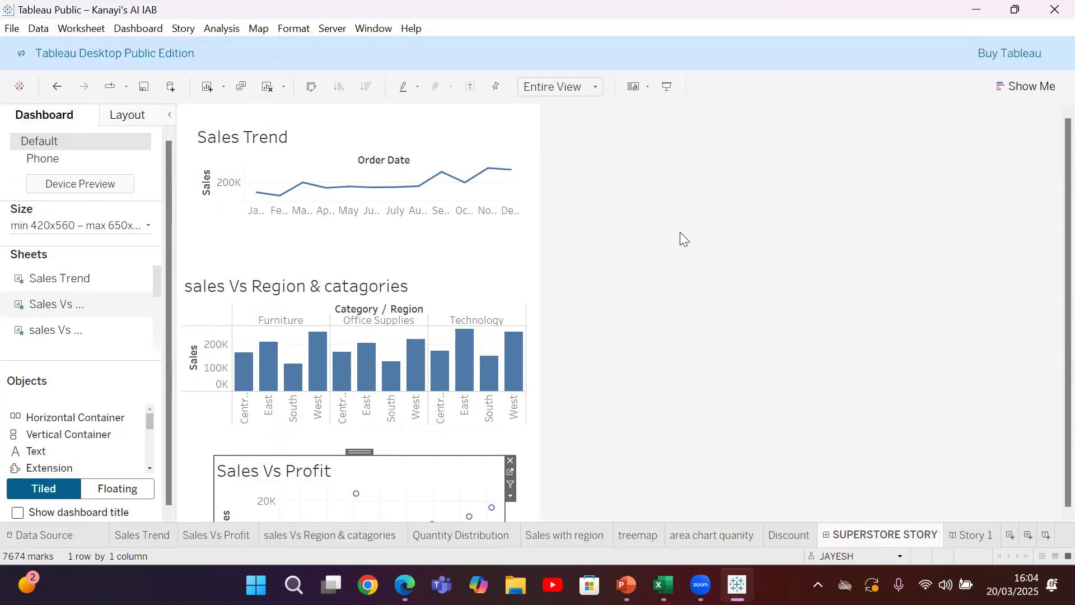
key(alt+Tab)
key(alt+Tab)
key(alt+Tab)
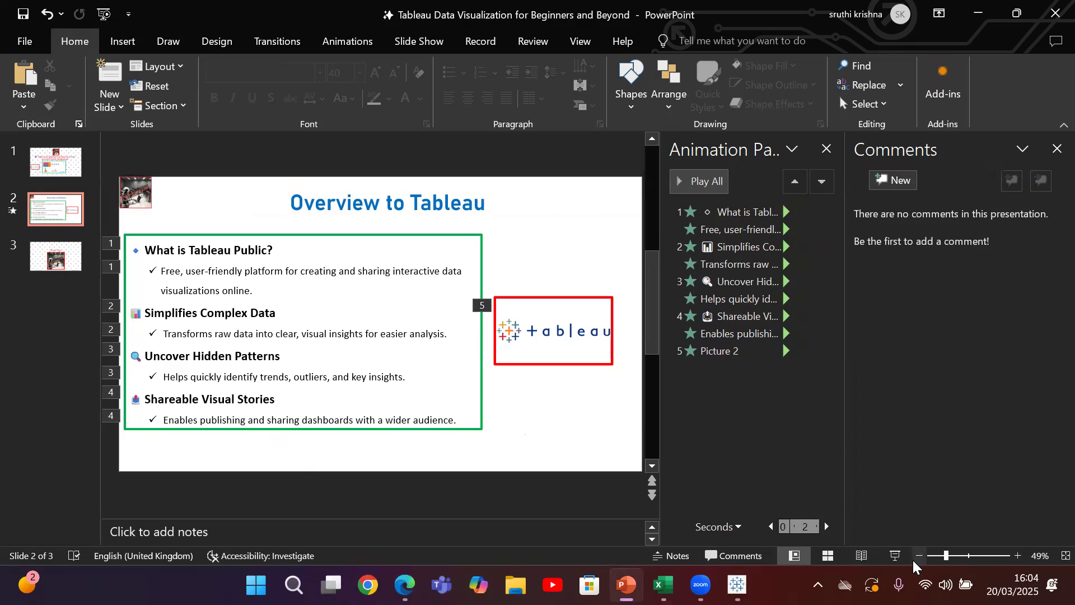
click(895, 556)
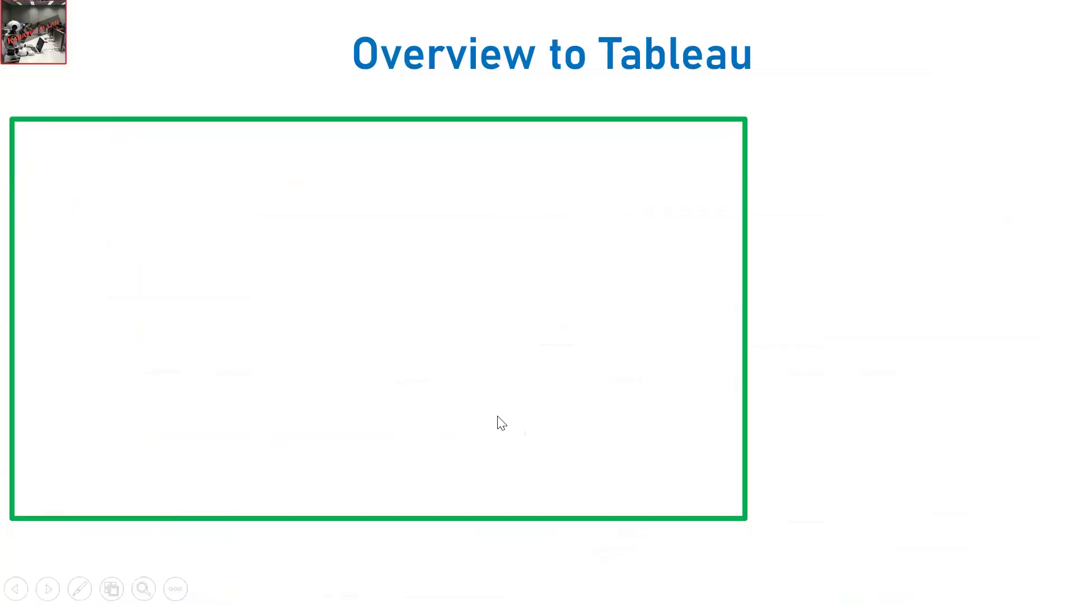